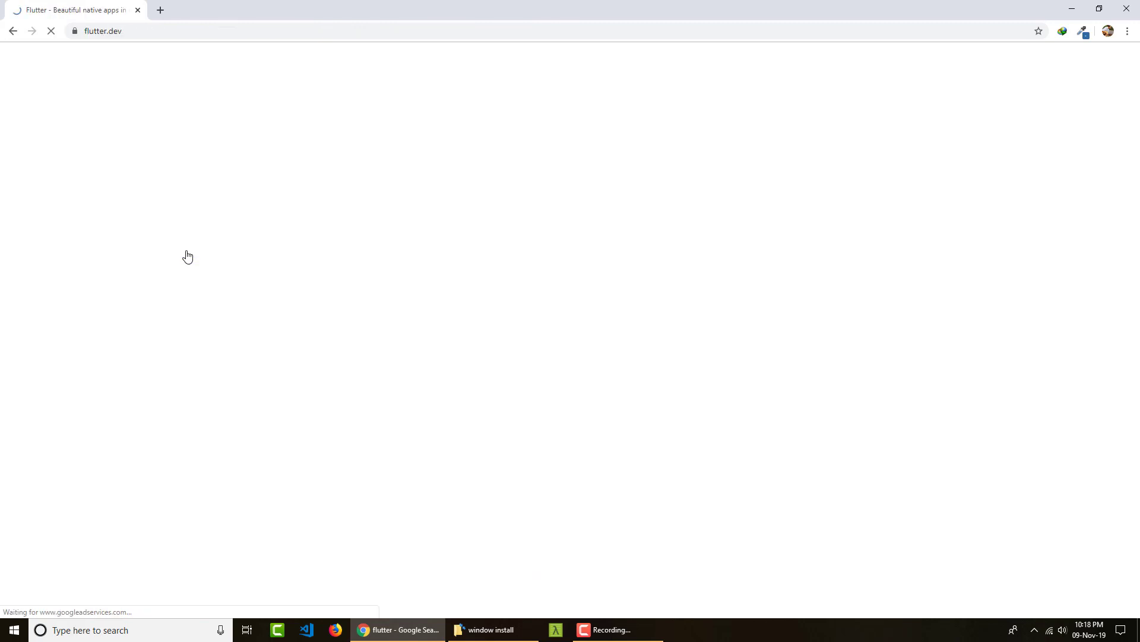
Step: Open the Windows installation guide from the Get started section of the Flutter website
{"action": "key", "text": "ctrl+plus"}
{"action": "key", "text": "ctrl+plus"}
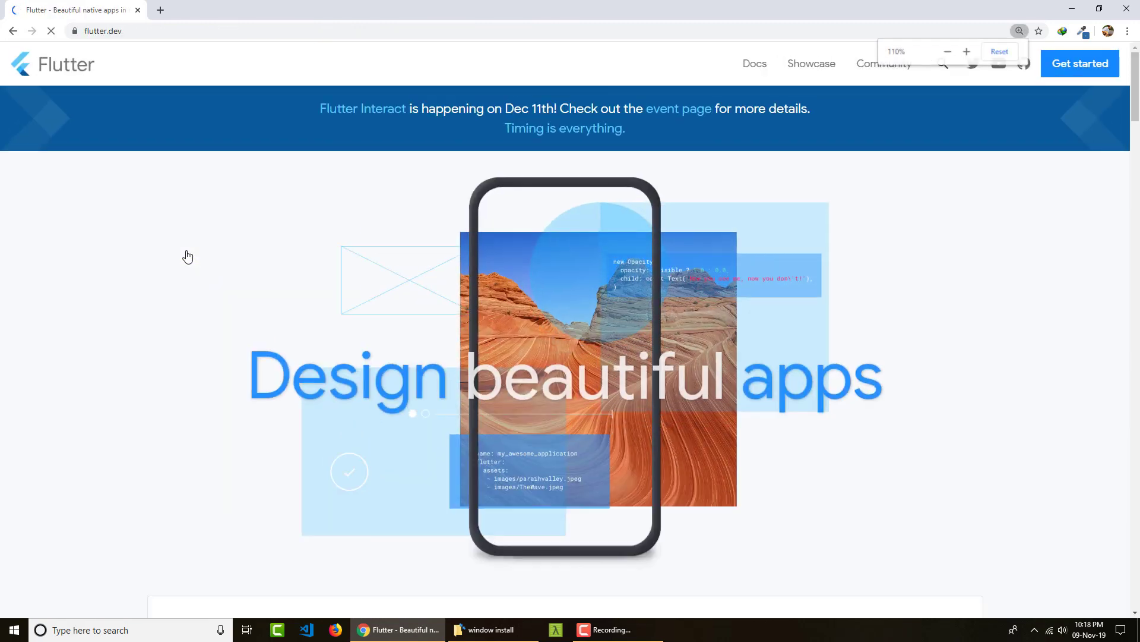
{"action": "key", "text": "ctrl+plus"}
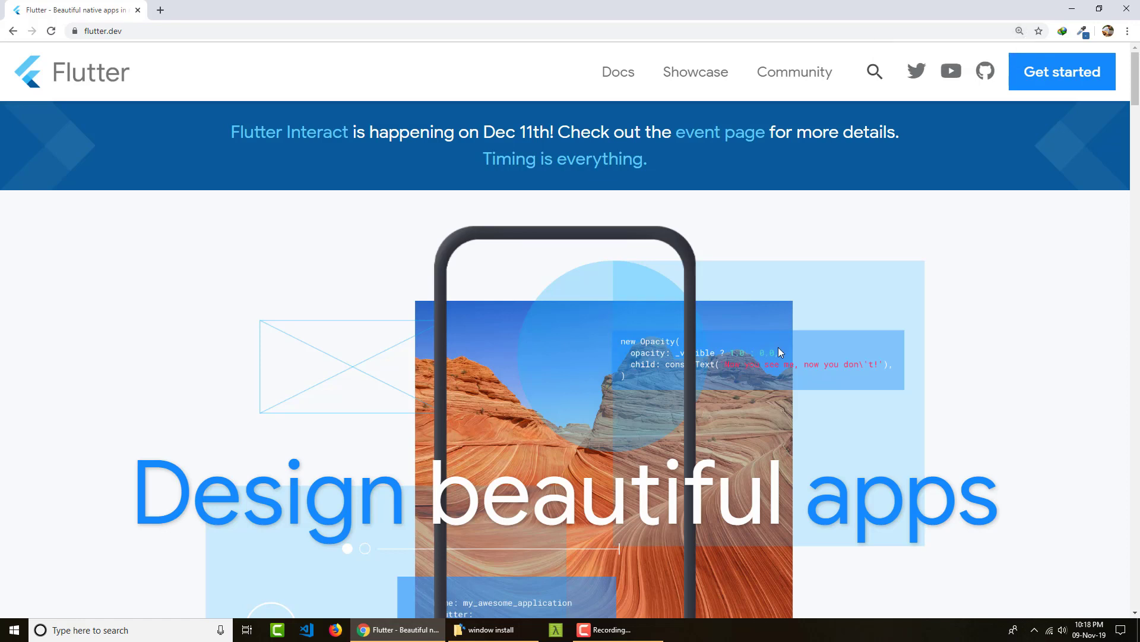
{"action": "left_click", "coordinate": [1040, 88]}
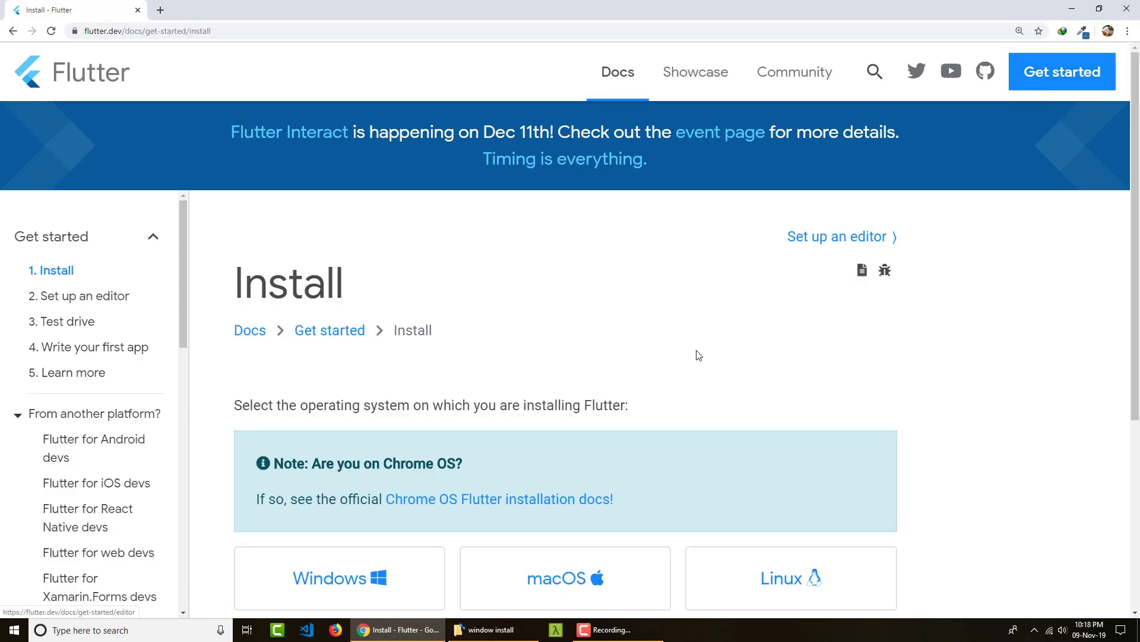
{"action": "scroll", "coordinate": [699, 355], "scroll_direction": "down", "scroll_amount": 3}
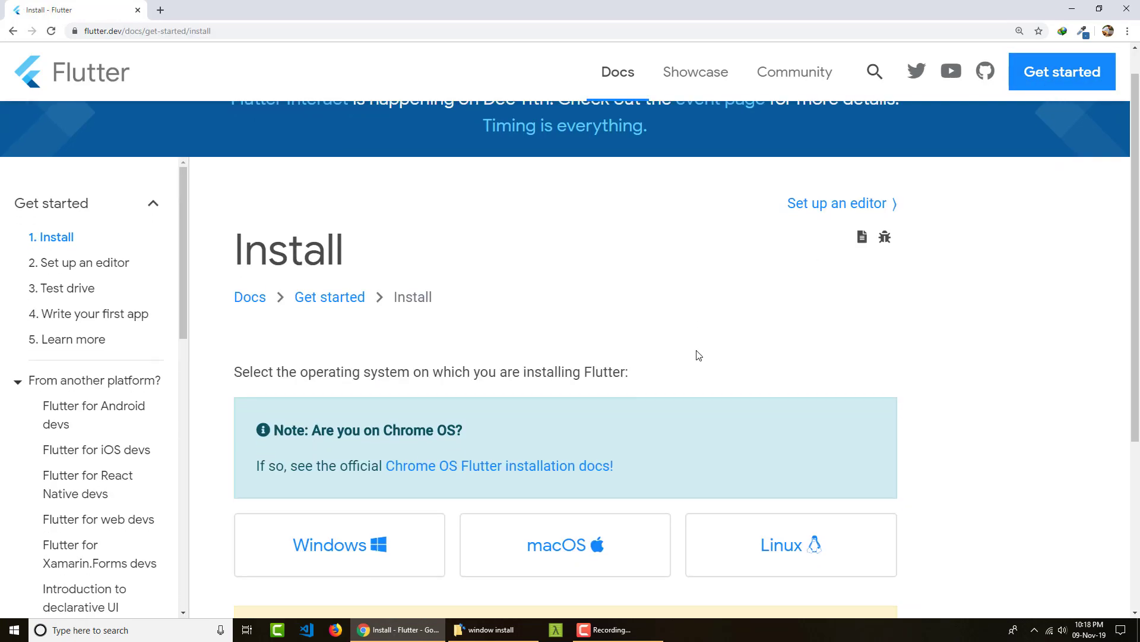
{"action": "left_click", "coordinate": [383, 417]}
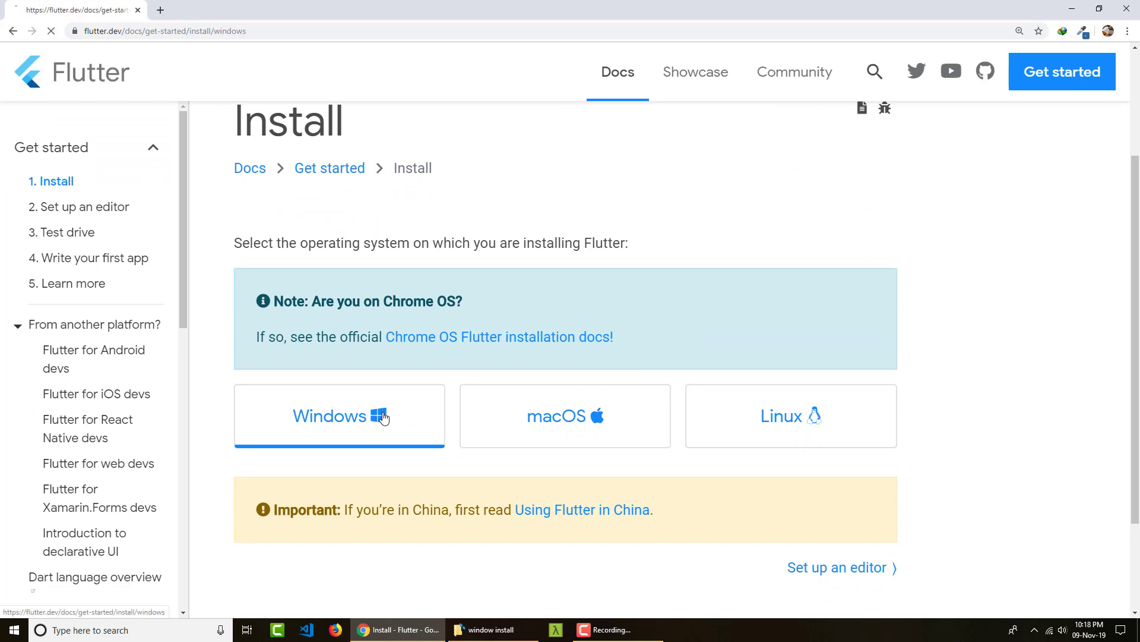
Step: Download the stable Flutter SDK bundle flutter_windows_v1.9.1+hotfix.6-stable.zip from the Windows install page
{"action": "scroll", "coordinate": [383, 417], "scroll_direction": "down", "scroll_amount": 5}
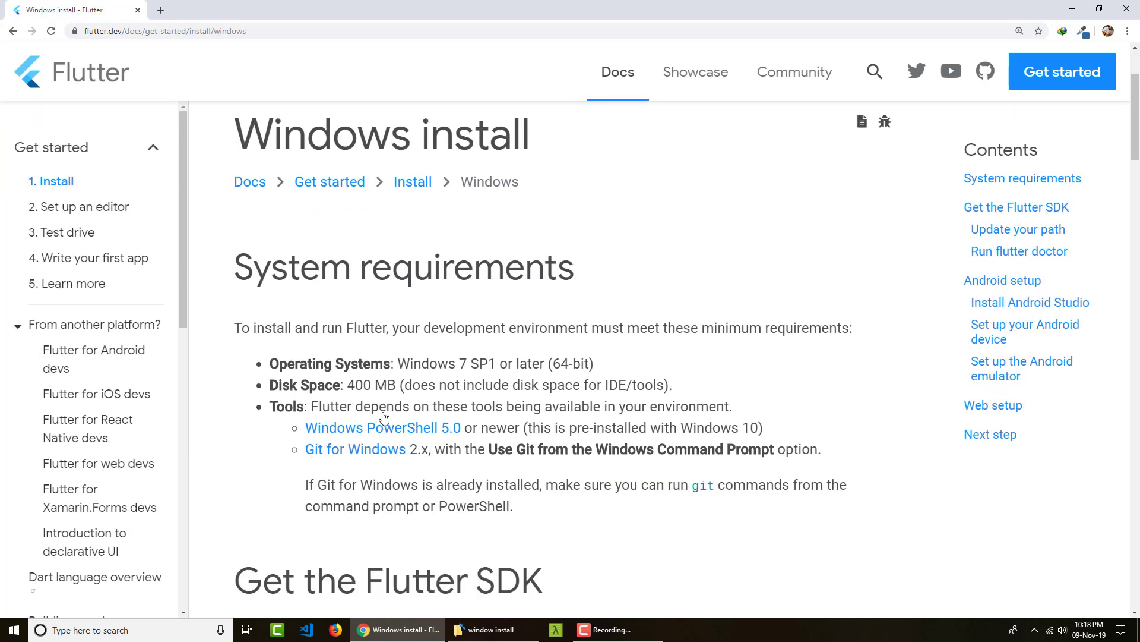
{"action": "scroll", "coordinate": [383, 417], "scroll_direction": "down", "scroll_amount": 2}
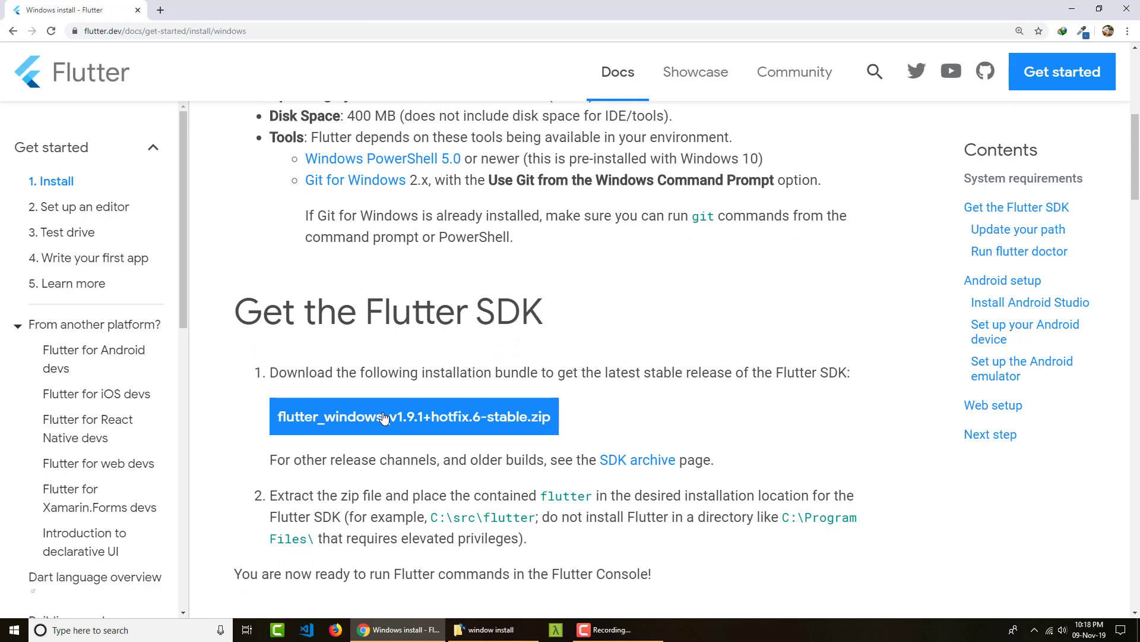
{"action": "scroll", "coordinate": [383, 417], "scroll_direction": "down", "scroll_amount": 1}
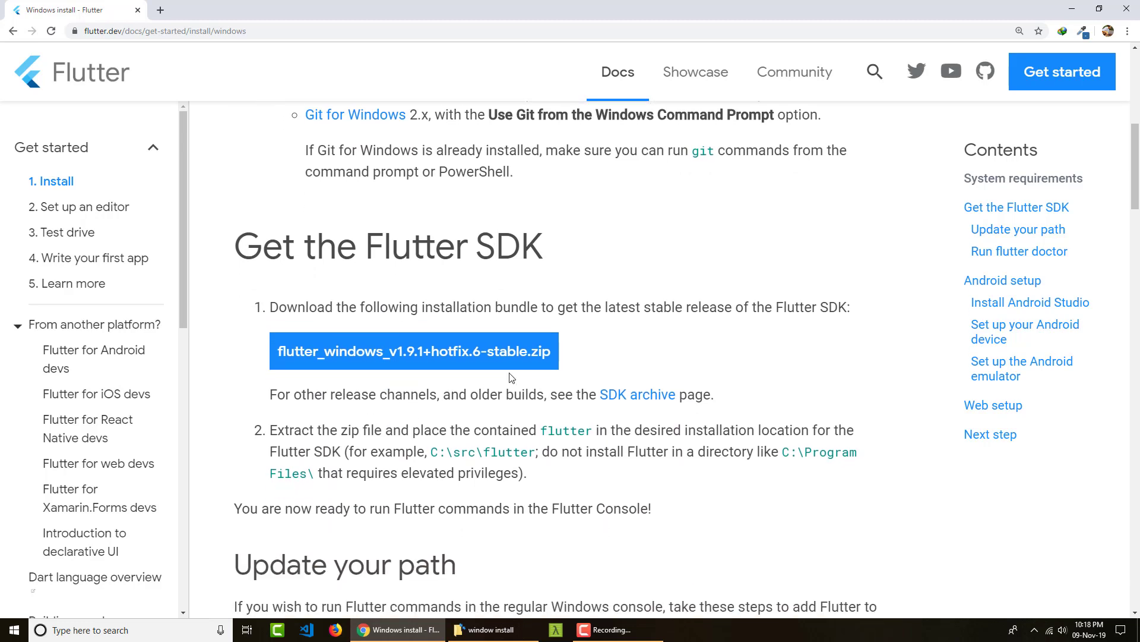
{"action": "left_click", "coordinate": [485, 353]}
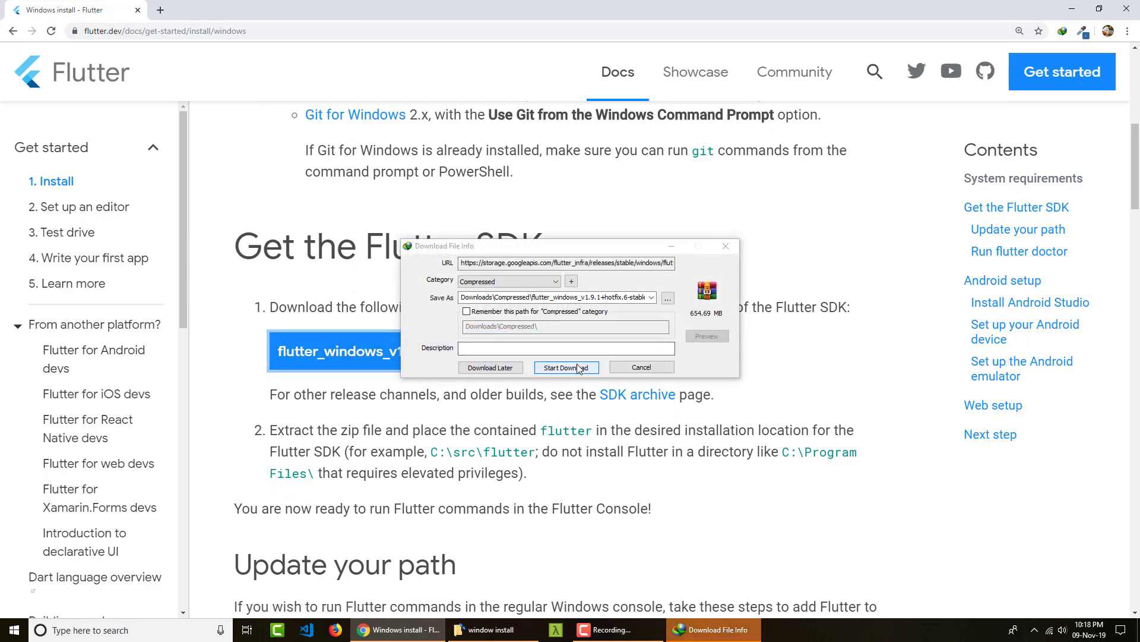
{"action": "left_click", "coordinate": [566, 368]}
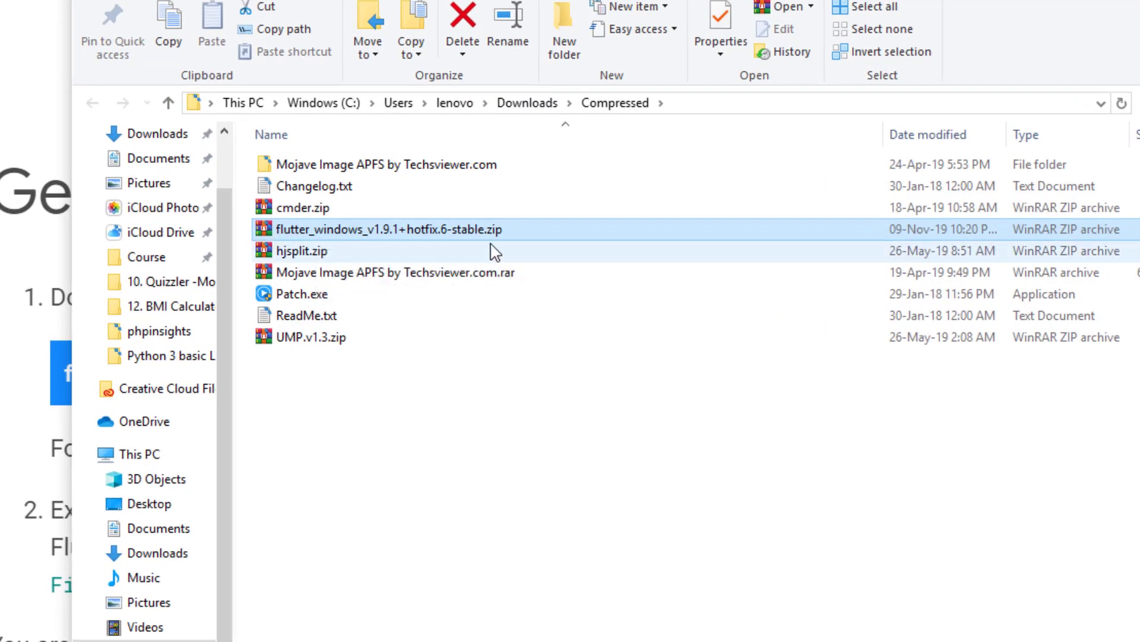
Step: Return to the install guide and examine the suggested C:\src\flutter location and the C:\Program Files\ restriction
{"action": "key", "text": "alt+F4"}
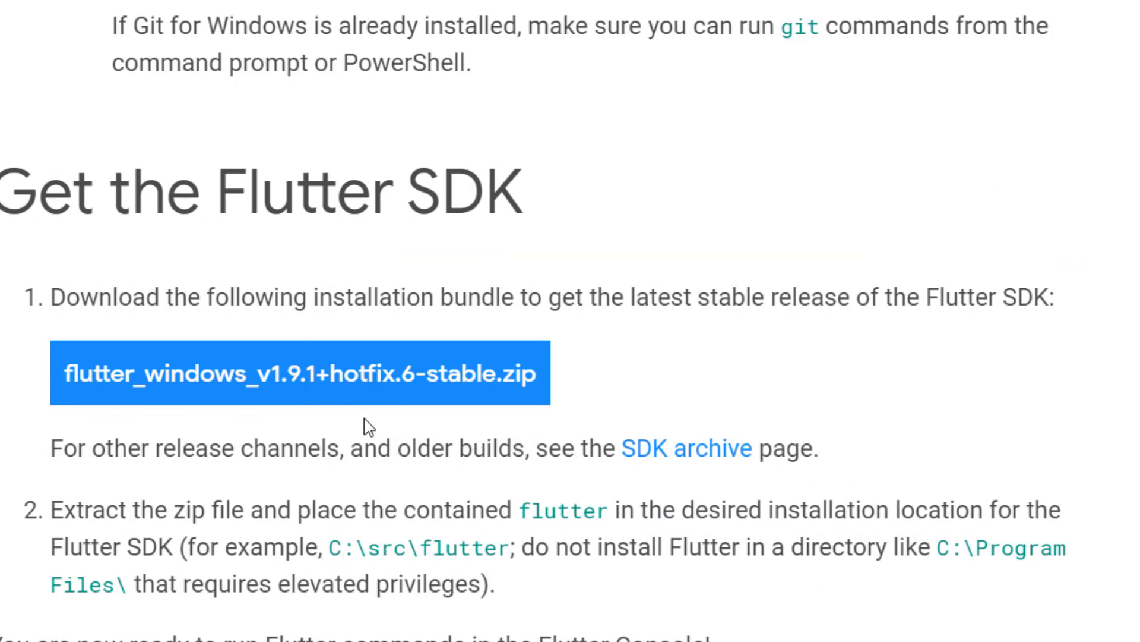
{"action": "left_click_drag", "start_coordinate": [326, 546], "coordinate": [498, 542]}
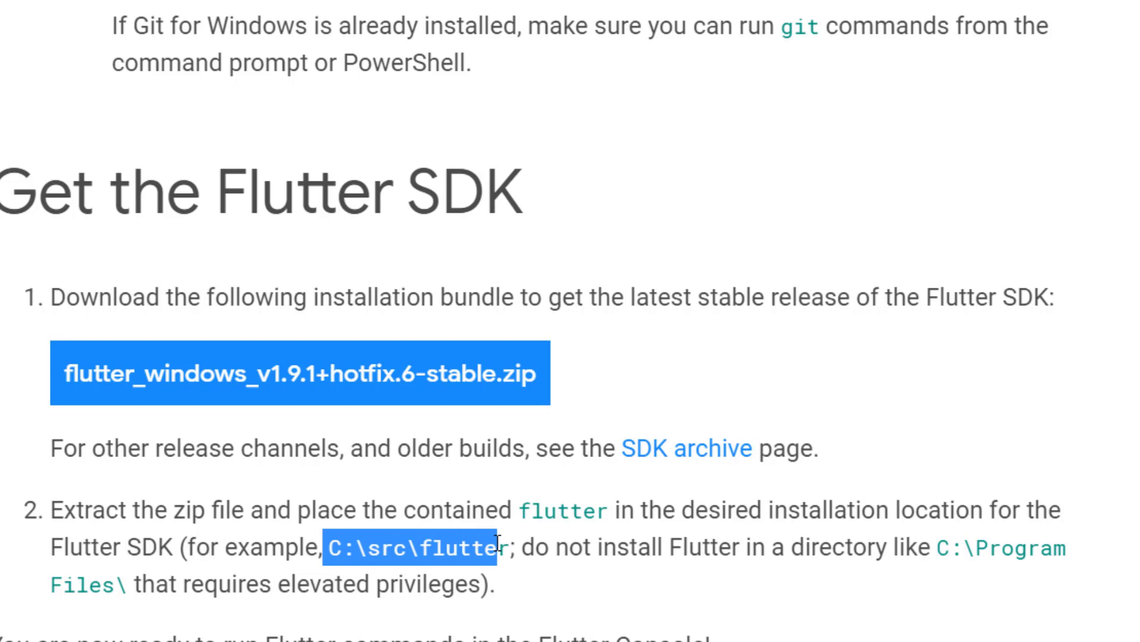
{"action": "left_click", "coordinate": [941, 543]}
{"action": "left_click_drag", "start_coordinate": [935, 543], "coordinate": [127, 585]}
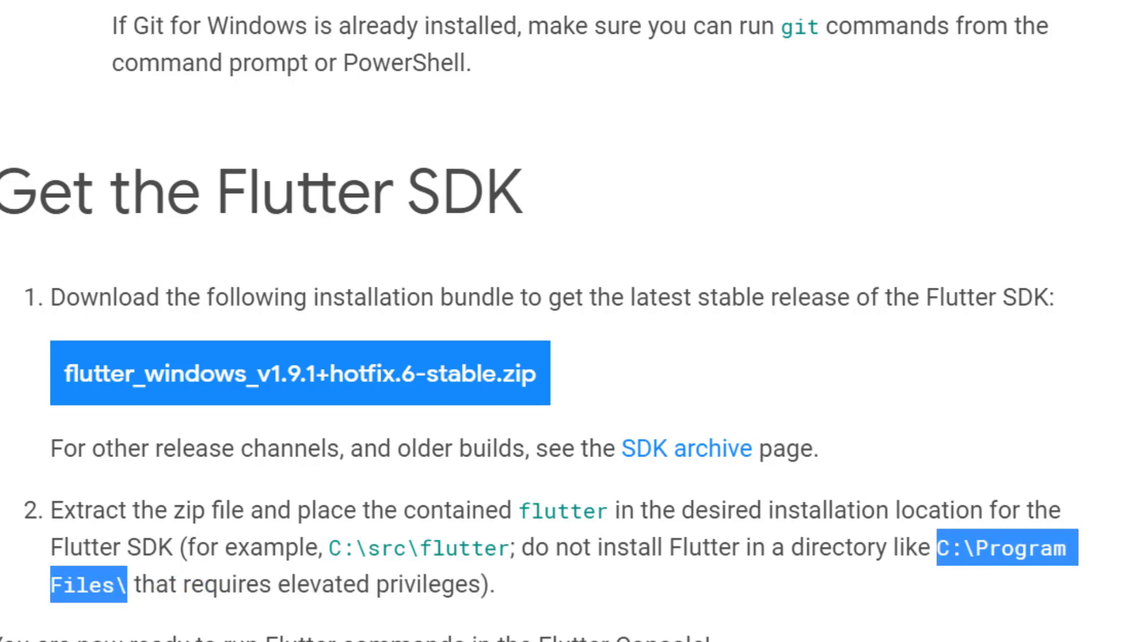
Step: In File Explorer, extract flutter_windows_v1.9.1+hotfix.6-stable.zip with WinRAR to the destination path C:\src\flutter
{"action": "key", "text": "alt+Tab"}
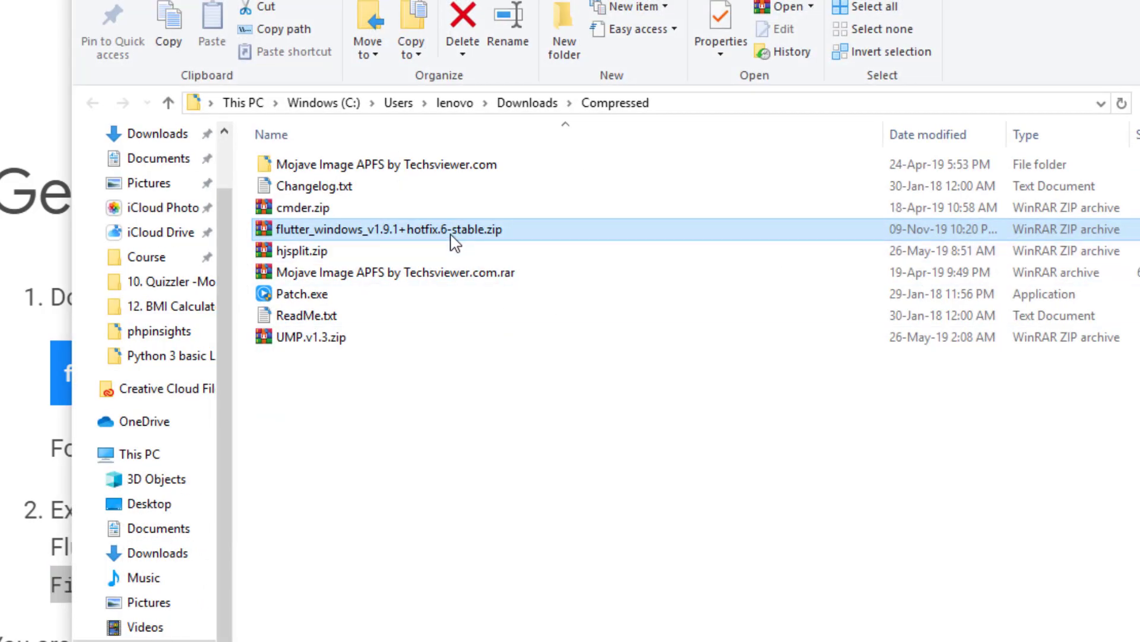
{"action": "right_click", "coordinate": [454, 242]}
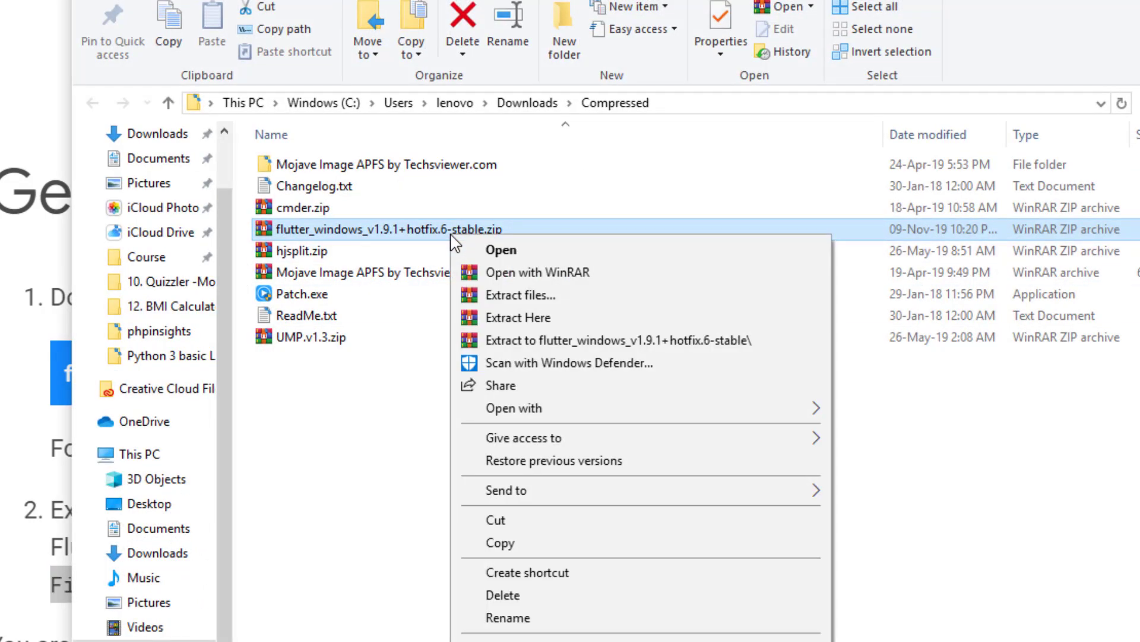
{"action": "left_click", "coordinate": [512, 295]}
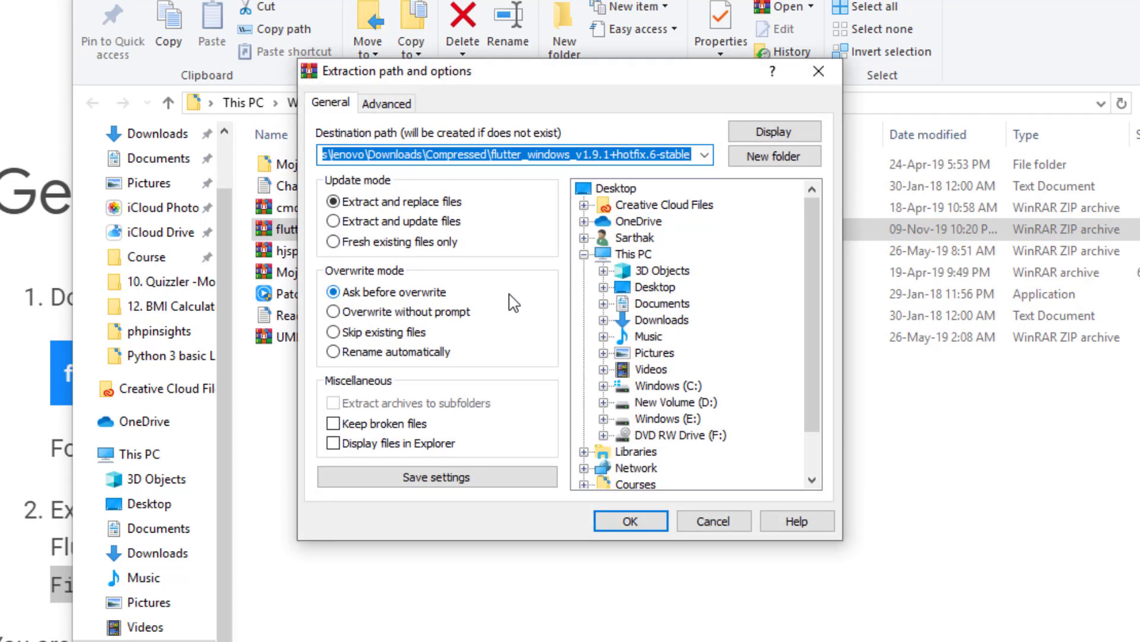
{"action": "key", "text": "Home"}
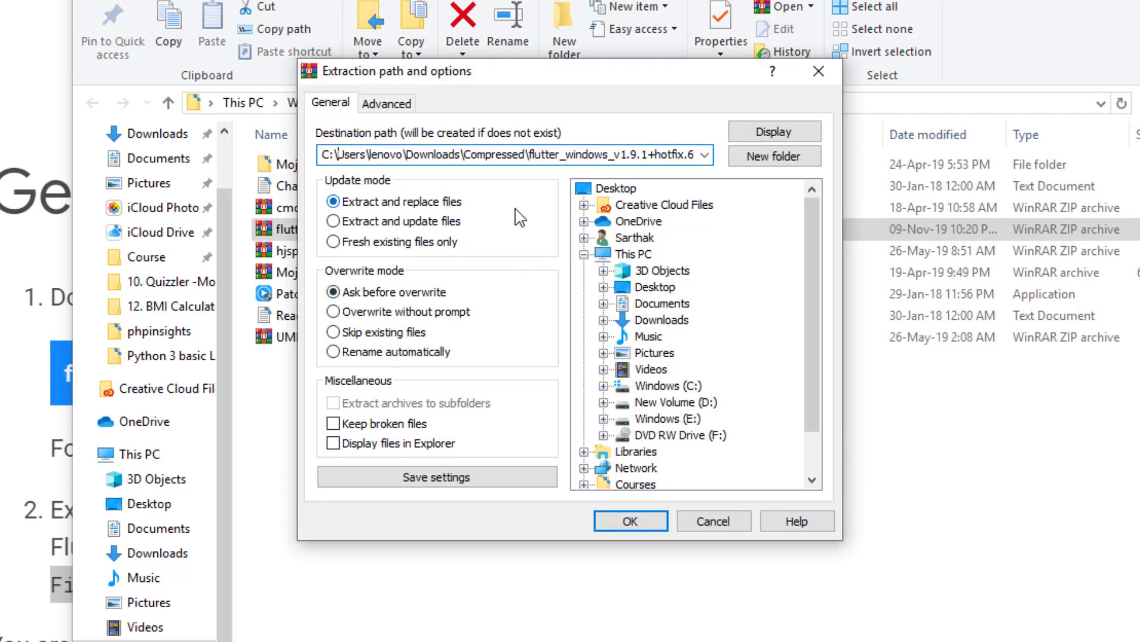
{"action": "key", "text": "ctrl+shift+Right"}
{"action": "key", "text": "ctrl+shift+Right"}
{"action": "key", "text": "ctrl+shift+Right"}
{"action": "key", "text": "ctrl+shift+Right"}
{"action": "key", "text": "ctrl+shift+Right"}
{"action": "key", "text": "ctrl+shift+Right"}
{"action": "key", "text": "ctrl+shift+Right"}
{"action": "key", "text": "ctrl+shift+Right"}
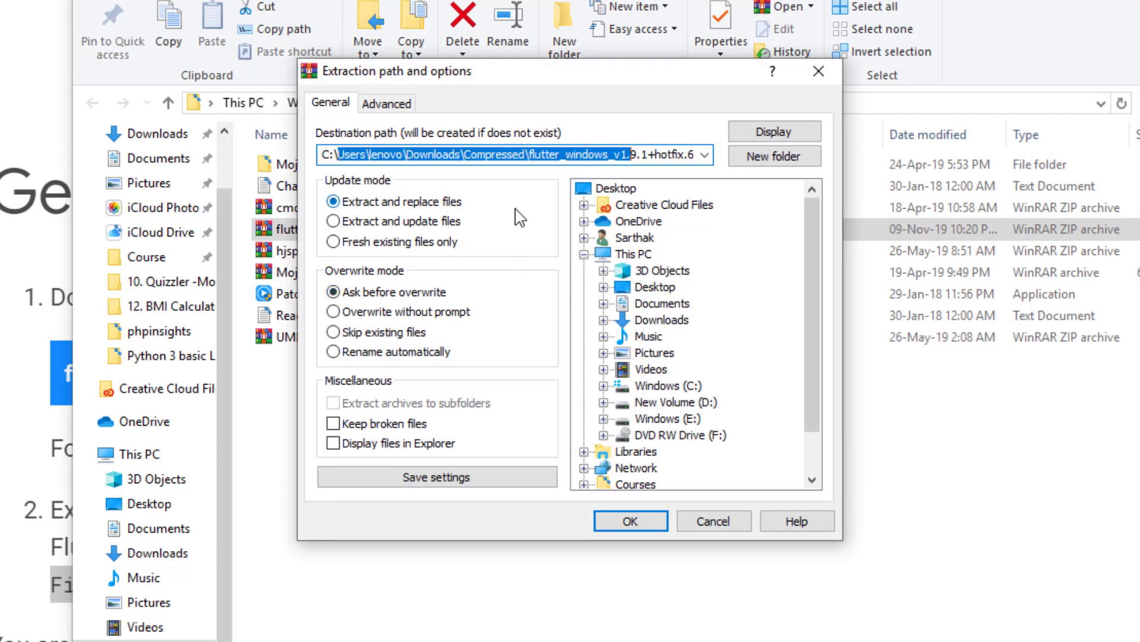
{"action": "type", "text": "src\\flutter"}
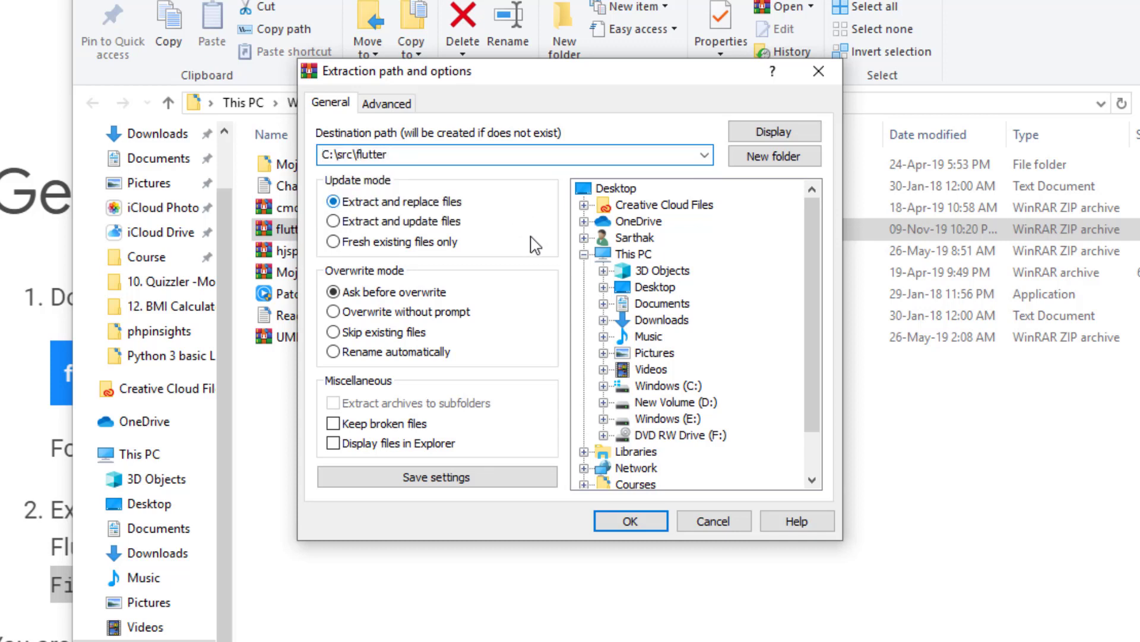
{"action": "left_click", "coordinate": [630, 520]}
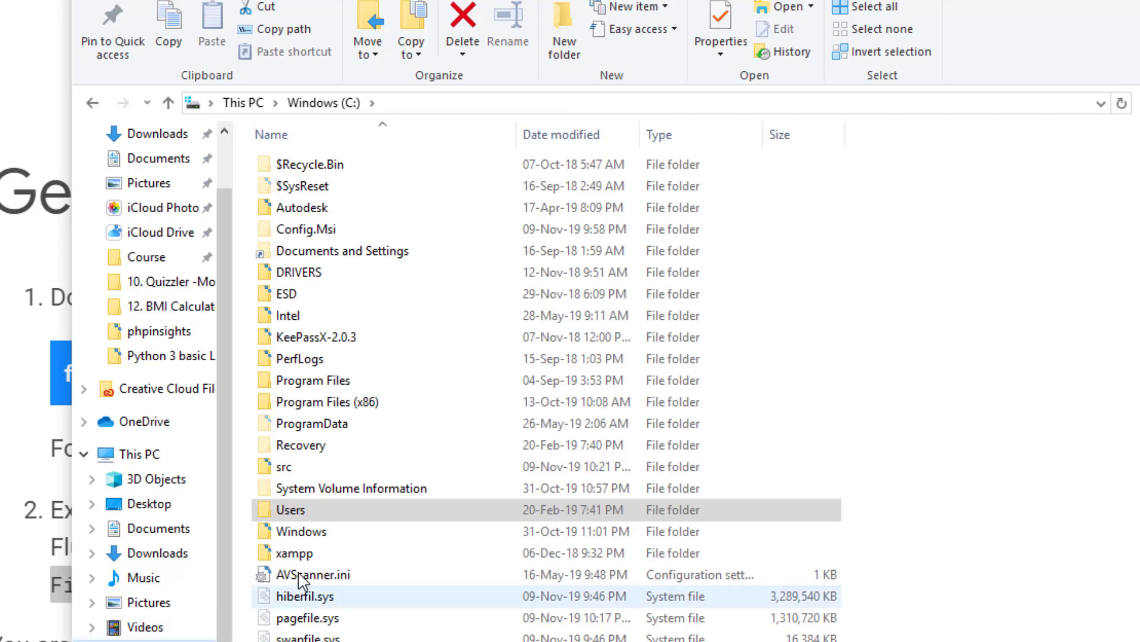
Step: Check the extracted files by browsing from C:\src into its flutter folder and the flutter folder nested inside
{"action": "double_click", "coordinate": [294, 467]}
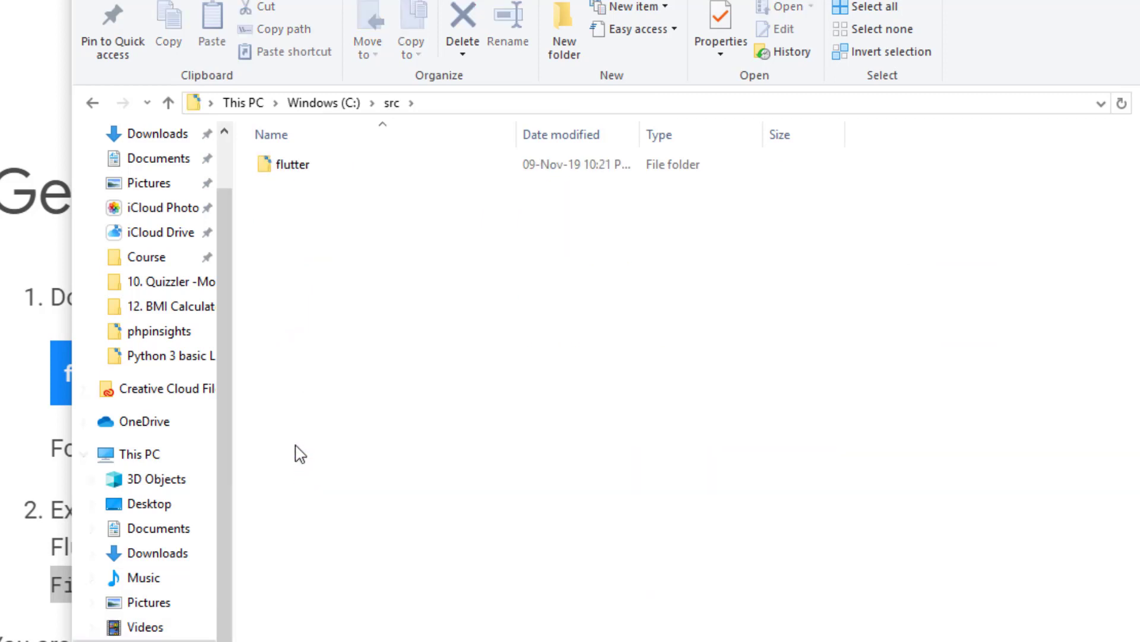
{"action": "double_click", "coordinate": [302, 175]}
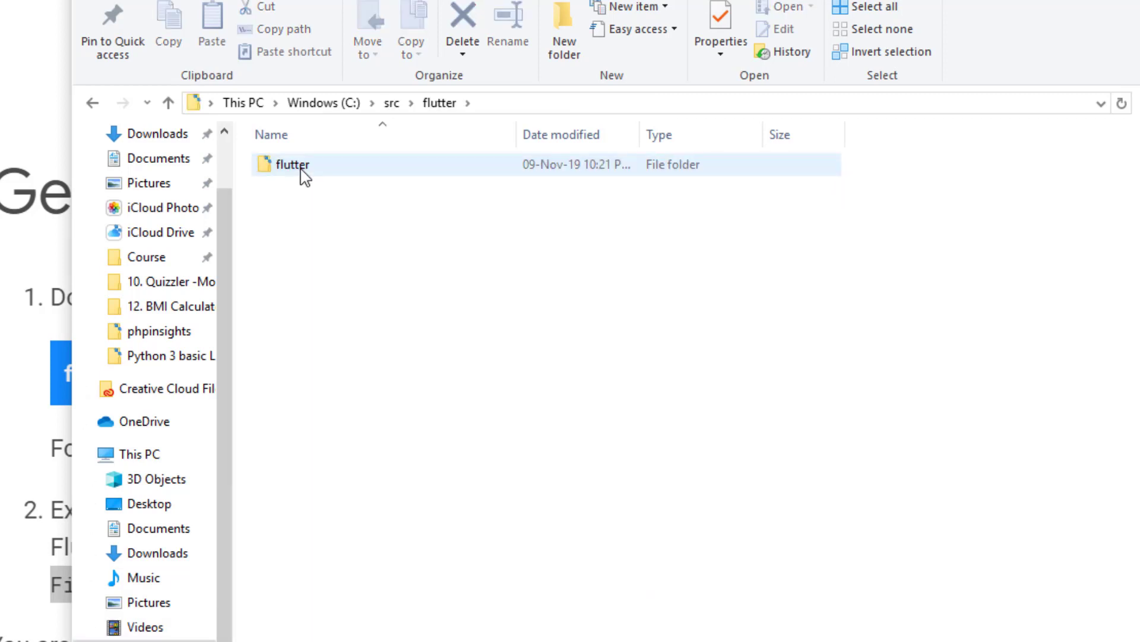
{"action": "double_click", "coordinate": [303, 172]}
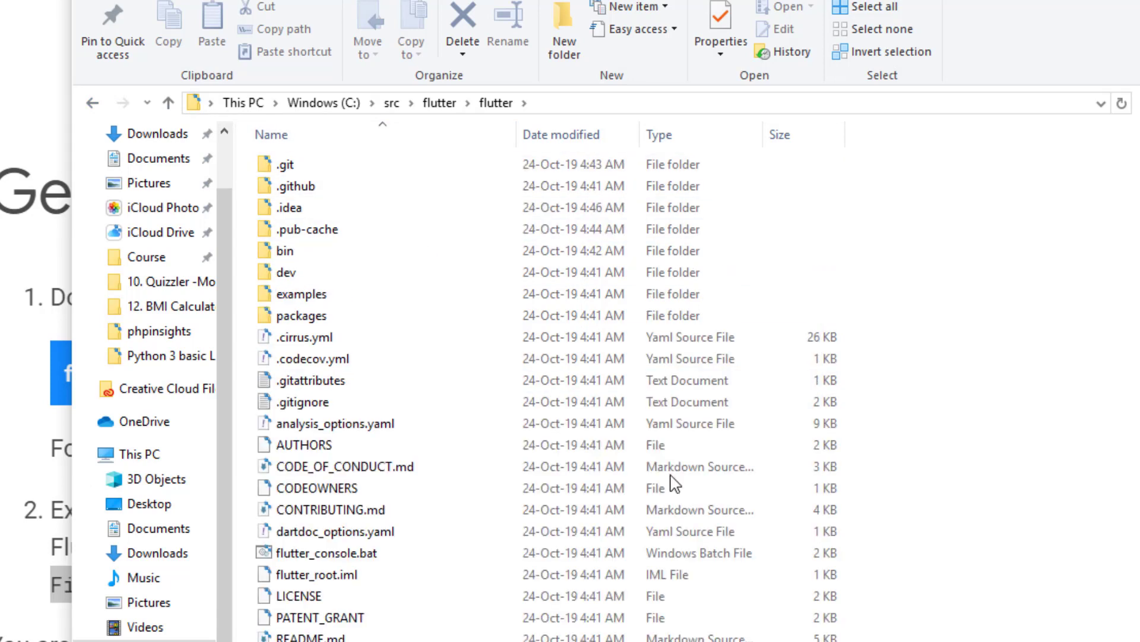
Step: Move the nested flutter folder out of C:\src\flutter directly into C:\src
{"action": "left_click", "coordinate": [92, 104]}
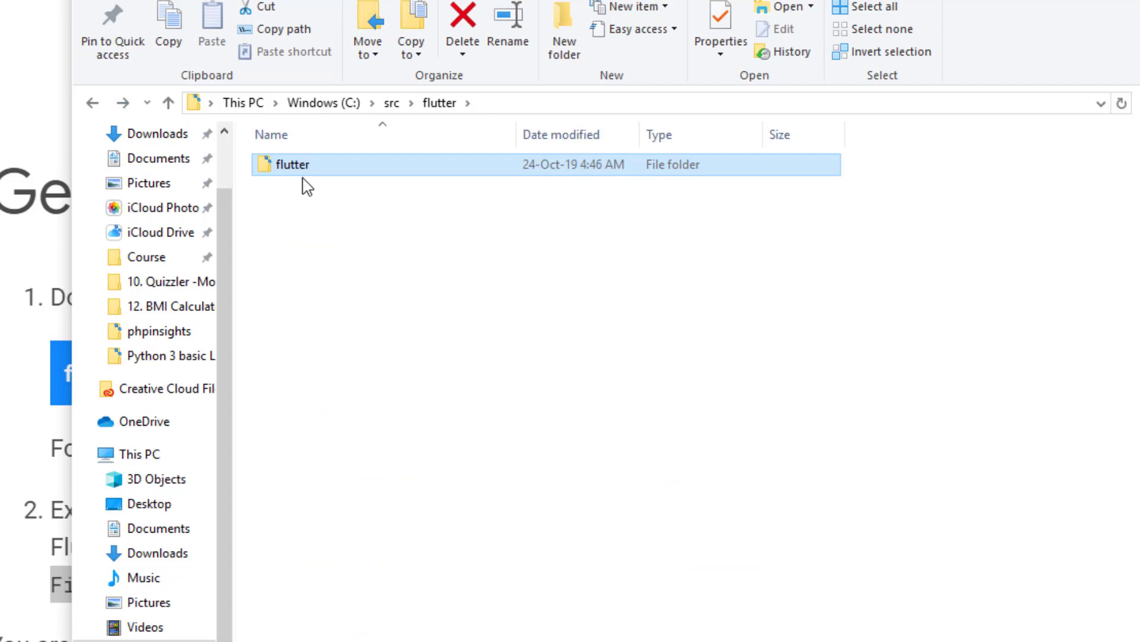
{"action": "key", "text": "ctrl+x"}
{"action": "key", "text": "alt+Up"}
{"action": "key", "text": "ctrl+v"}
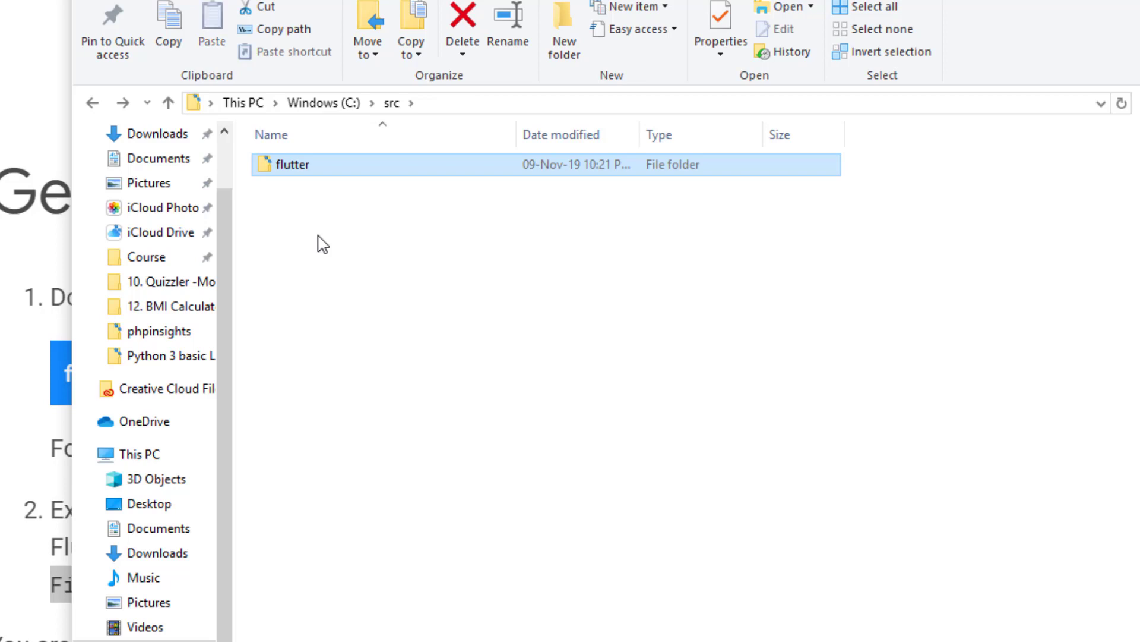
Step: Verify the SDK location by opening C:\src\flutter, going back to drive C: and browsing through src into flutter again
{"action": "double_click", "coordinate": [292, 165]}
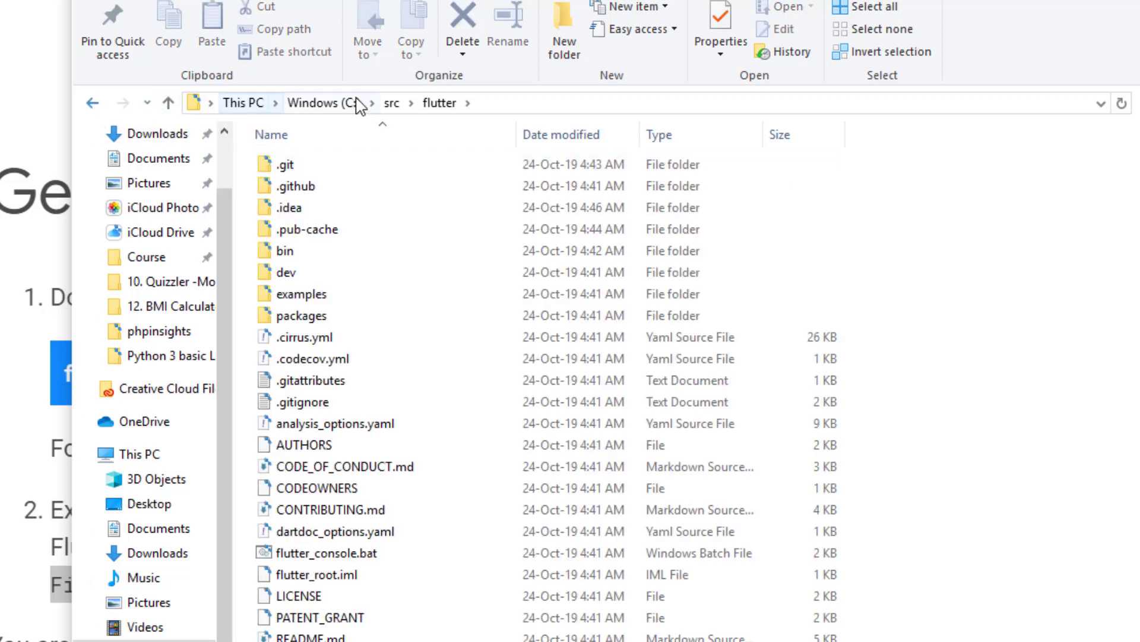
{"action": "left_click", "coordinate": [335, 104]}
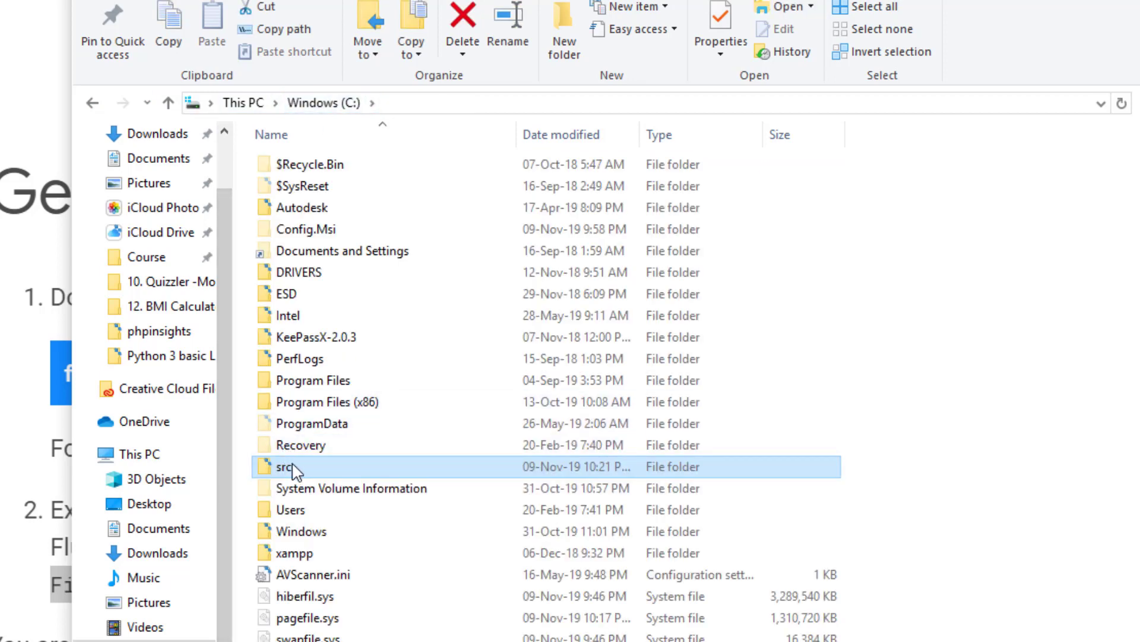
{"action": "double_click", "coordinate": [292, 469]}
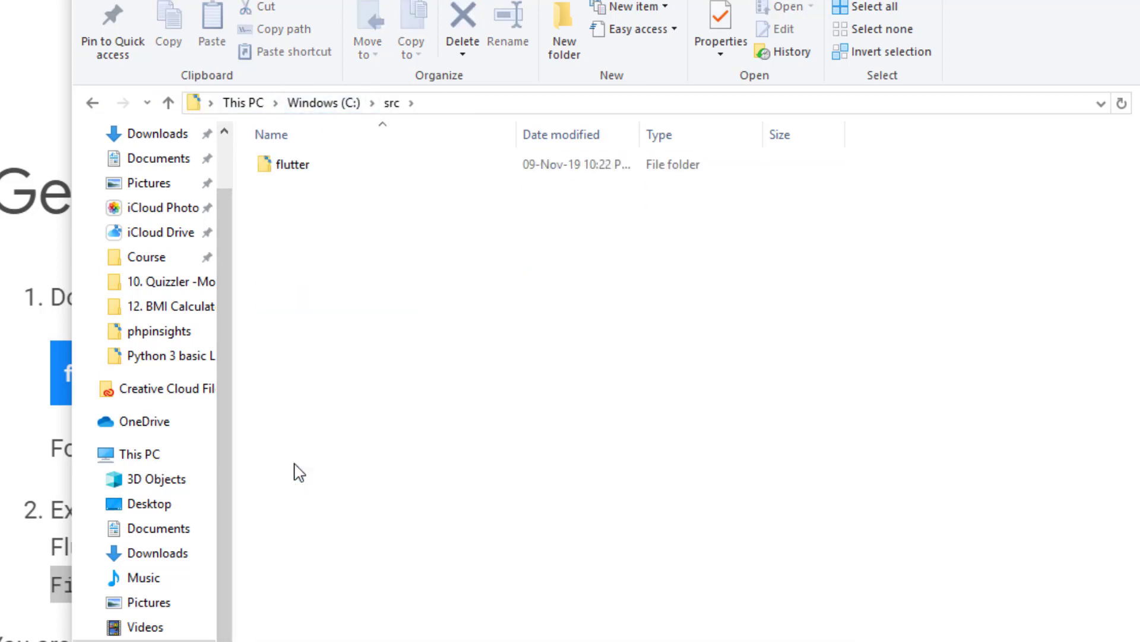
{"action": "double_click", "coordinate": [286, 171]}
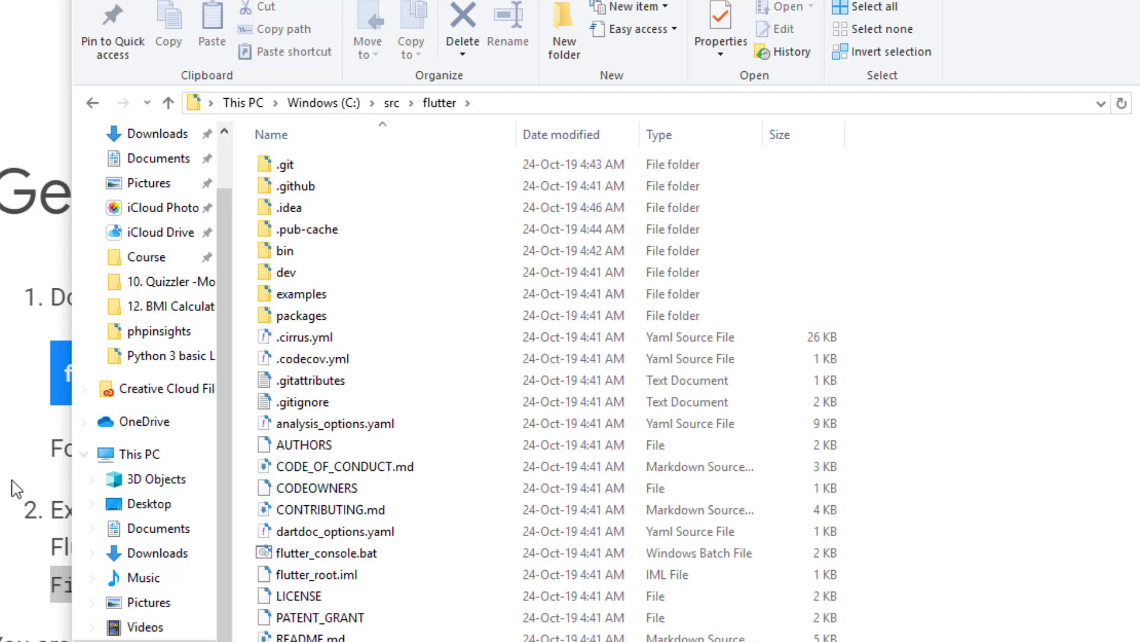
Step: Search Windows for "envi", open the account's environment variables, and move that window clear of the install guide's "Update your path" instructions
{"action": "left_click", "coordinate": [51, 502]}
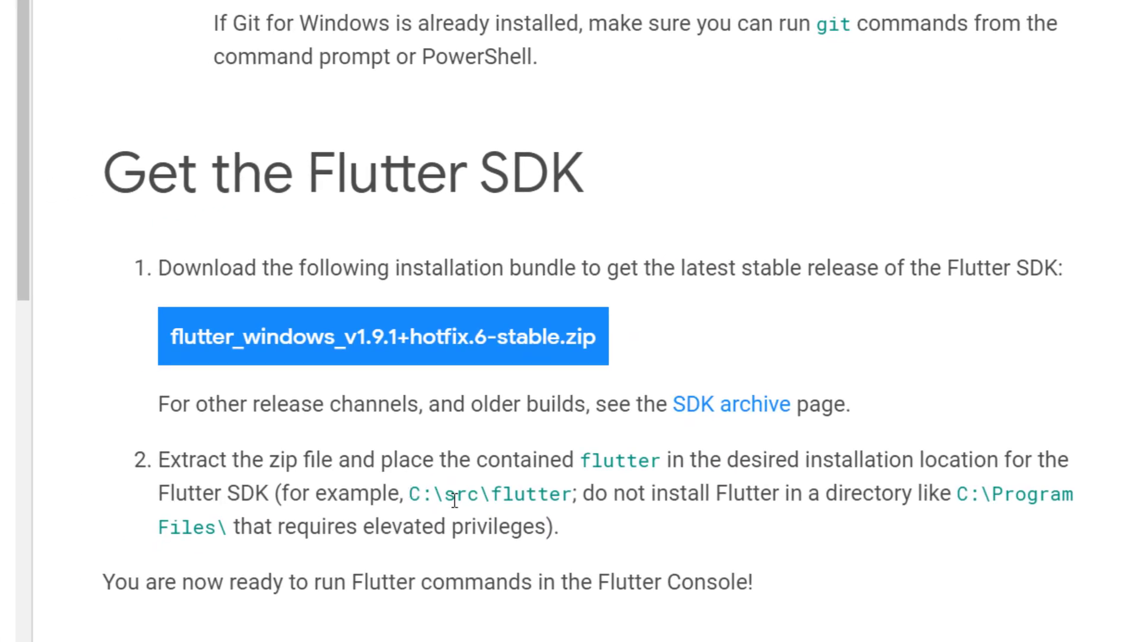
{"action": "scroll", "coordinate": [529, 493], "scroll_direction": "down", "scroll_amount": 5}
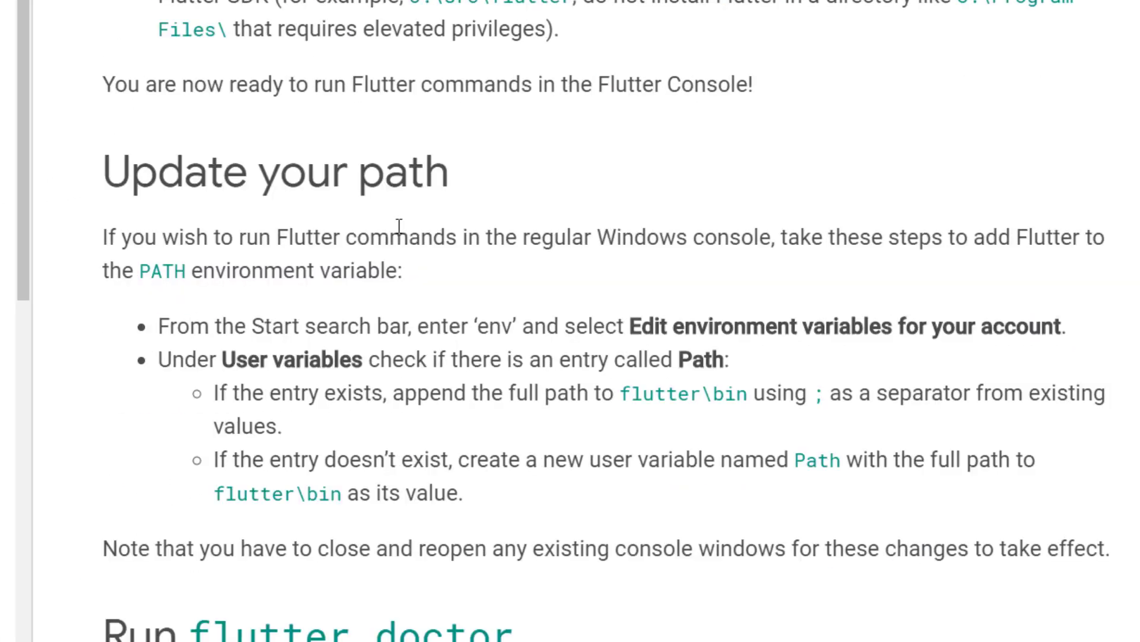
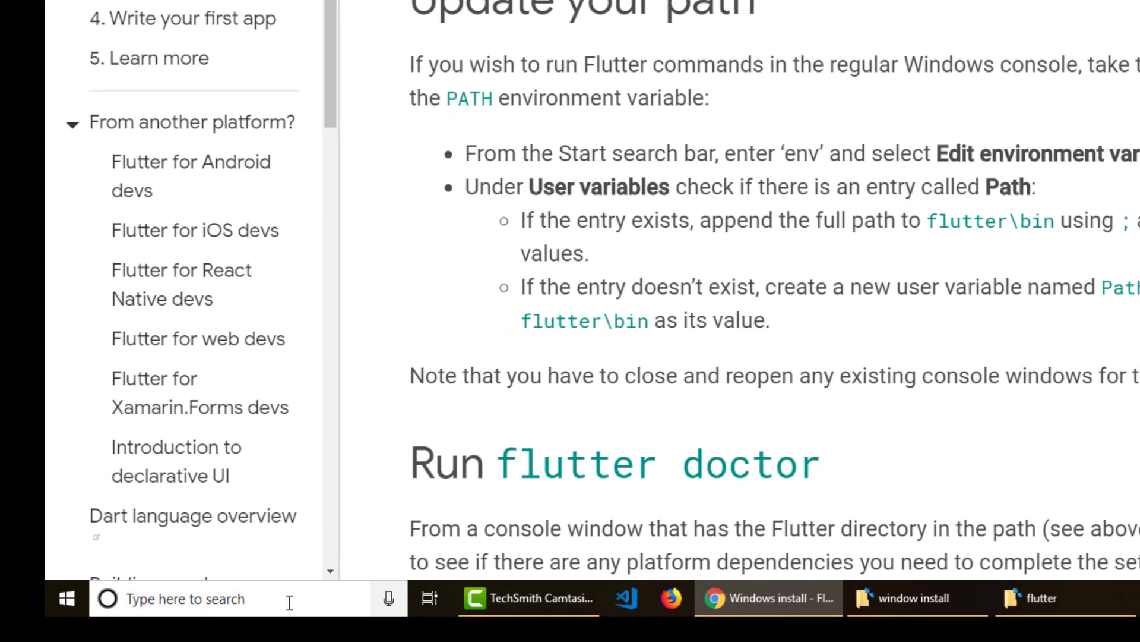
{"action": "left_click", "coordinate": [288, 601]}
{"action": "type", "text": "envi"}
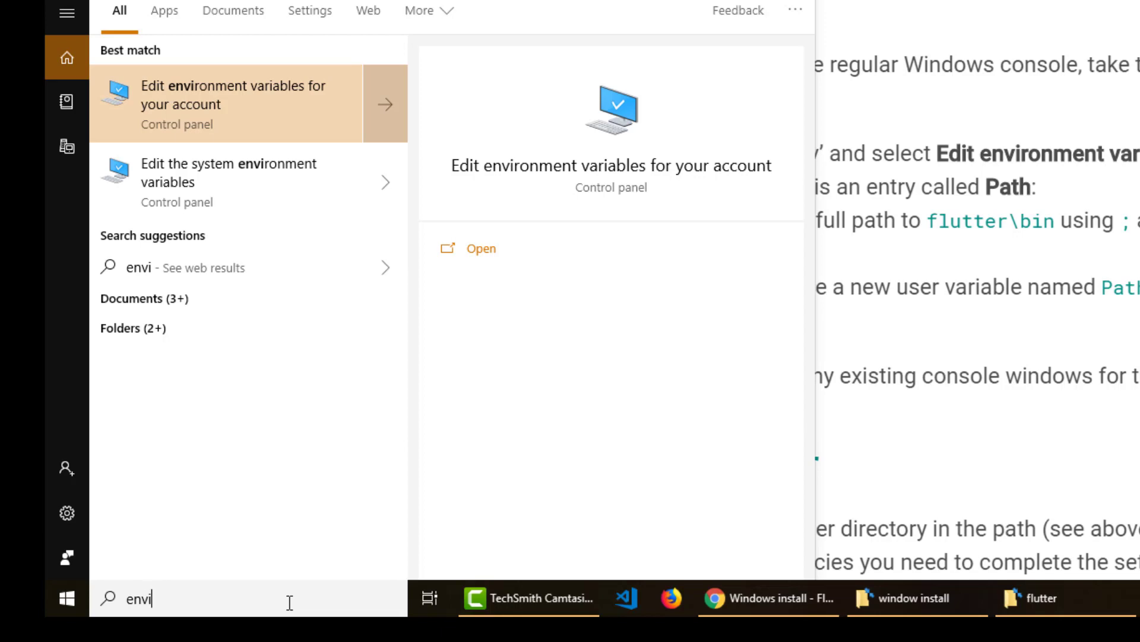
{"action": "key", "text": "Return"}
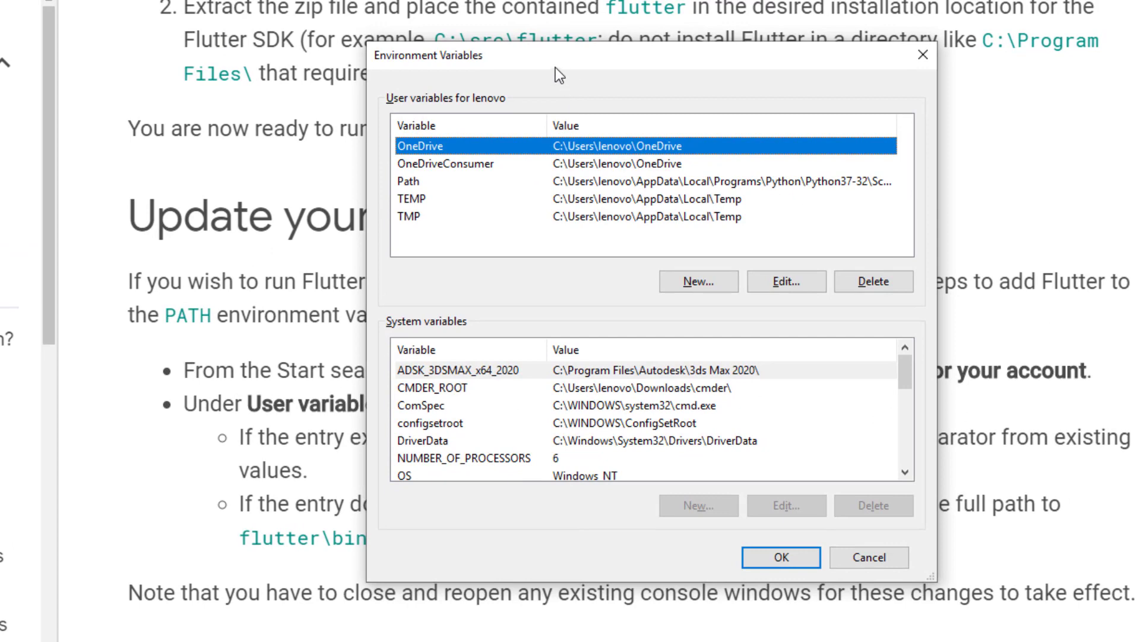
{"action": "left_click_drag", "start_coordinate": [555, 58], "coordinate": [998, 427]}
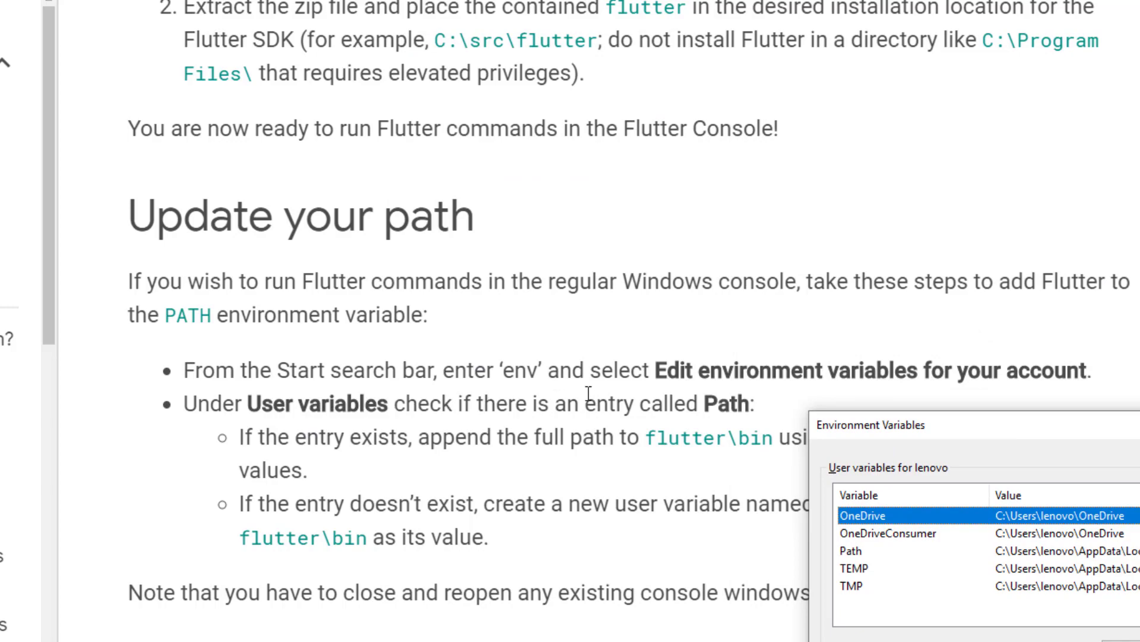
Step: Move the Environment Variables window aside and check the install guide's instruction about appending the full path to flutter\bin
{"action": "left_click_drag", "start_coordinate": [912, 423], "coordinate": [966, 61]}
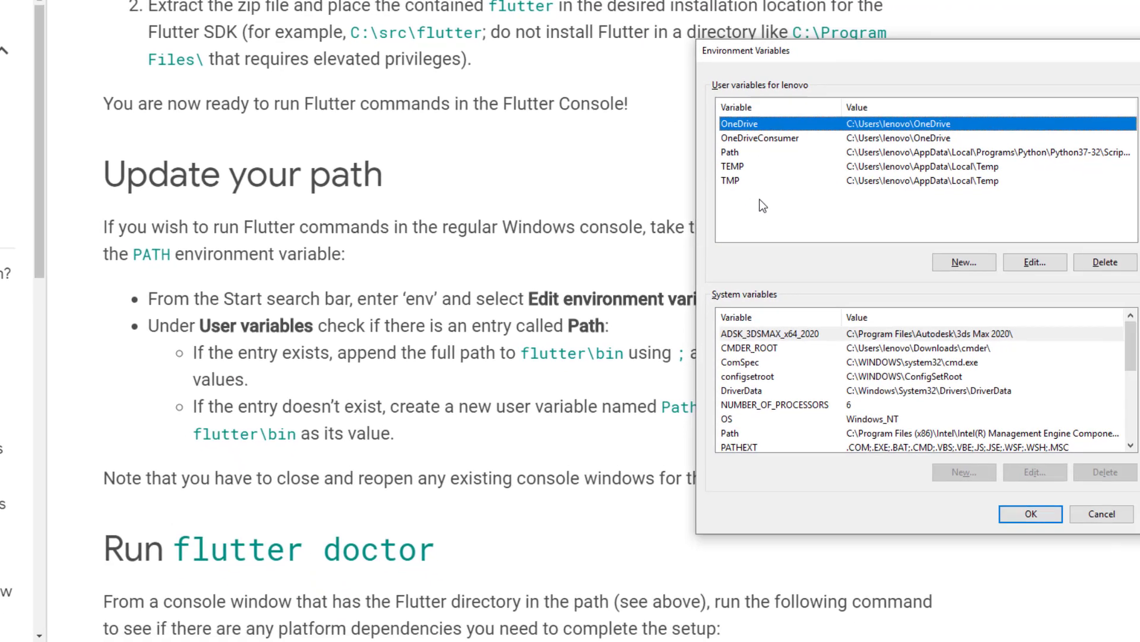
{"action": "left_click", "coordinate": [969, 255]}
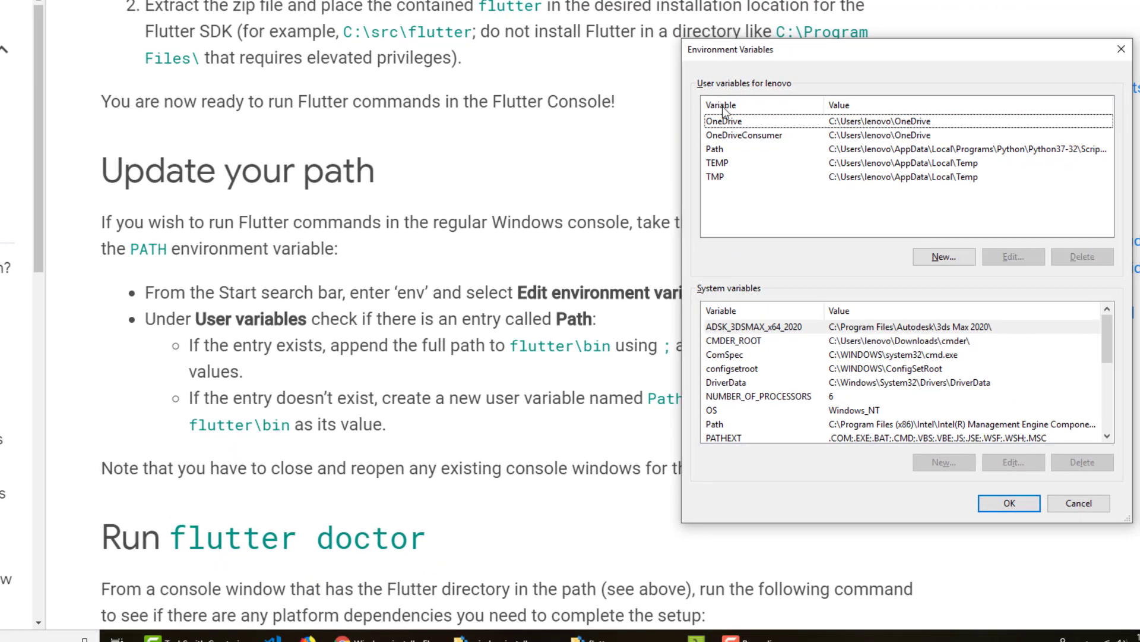
{"action": "left_click", "coordinate": [513, 349]}
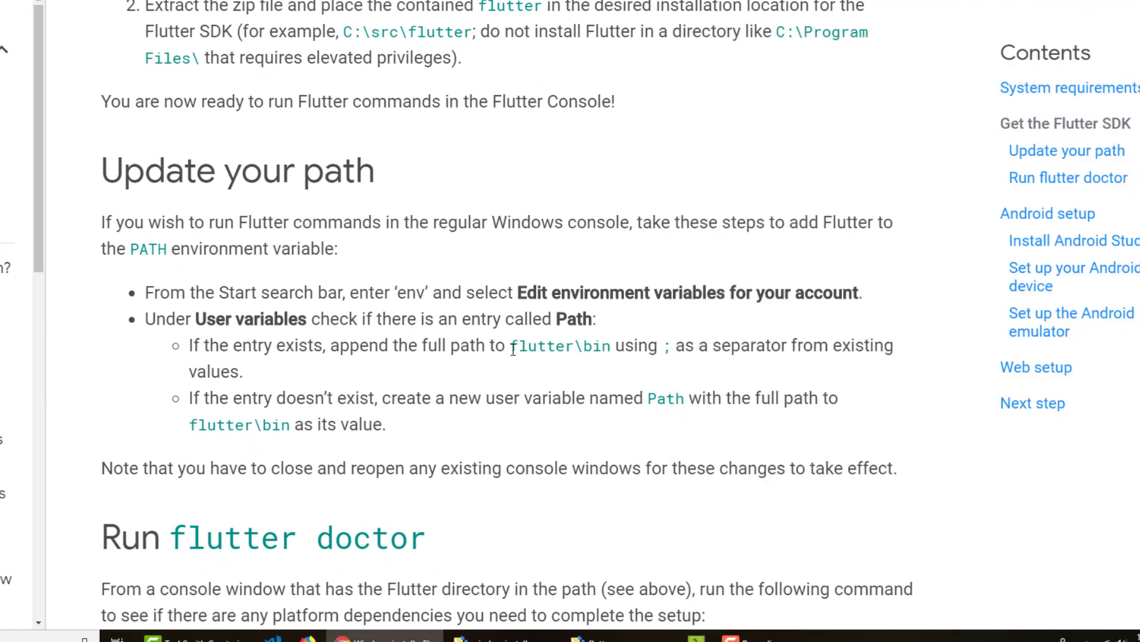
{"action": "left_click_drag", "start_coordinate": [511, 349], "coordinate": [602, 349]}
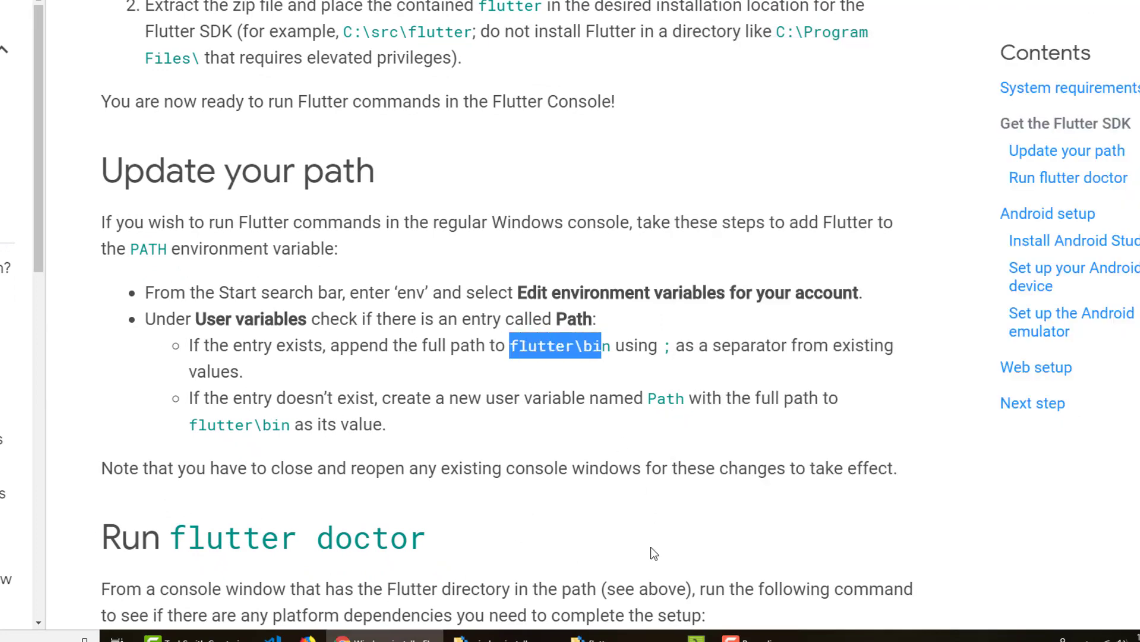
Step: Browse File Explorer from drive C: through src and flutter into bin, and copy the folder path C:\src\flutter\bin
{"action": "mouse_move", "coordinate": [564, 638]}
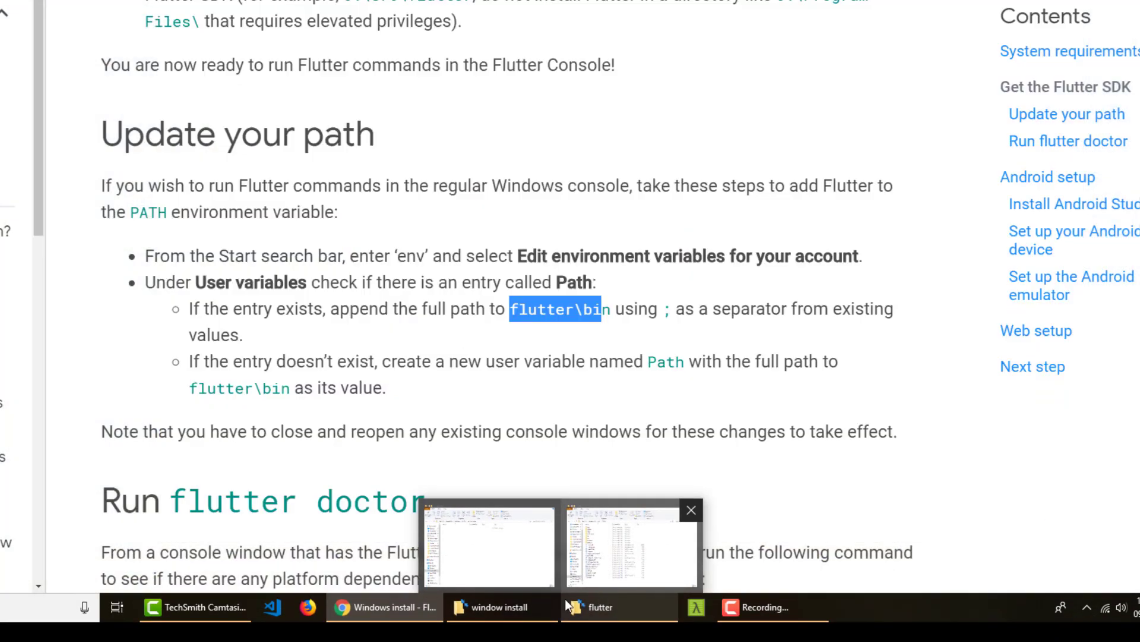
{"action": "left_click", "coordinate": [593, 624]}
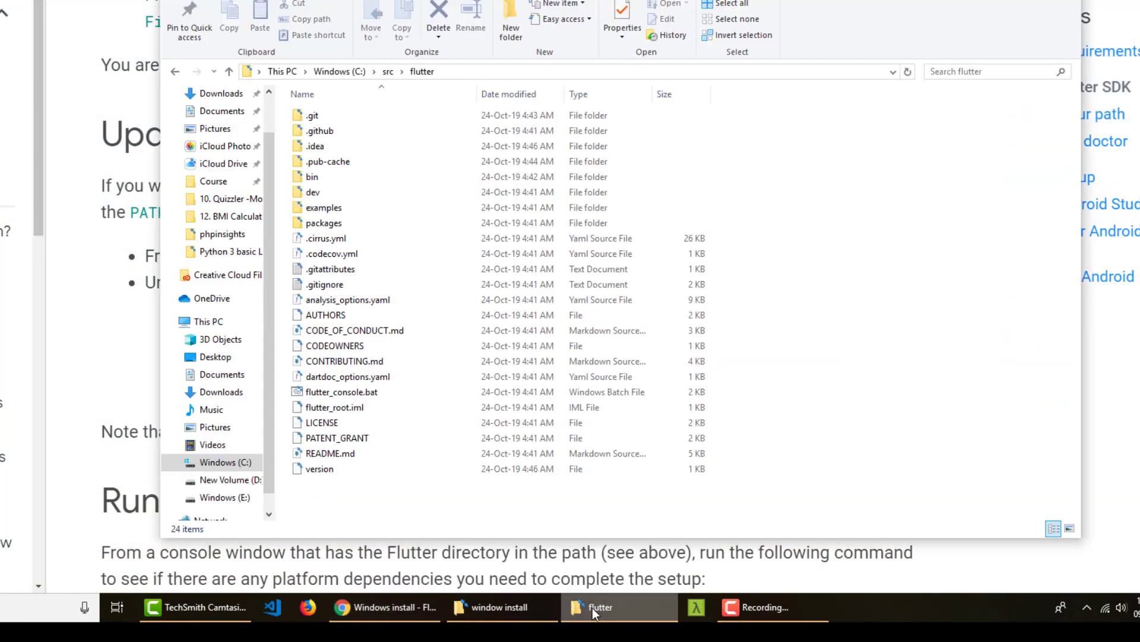
{"action": "left_click", "coordinate": [319, 72]}
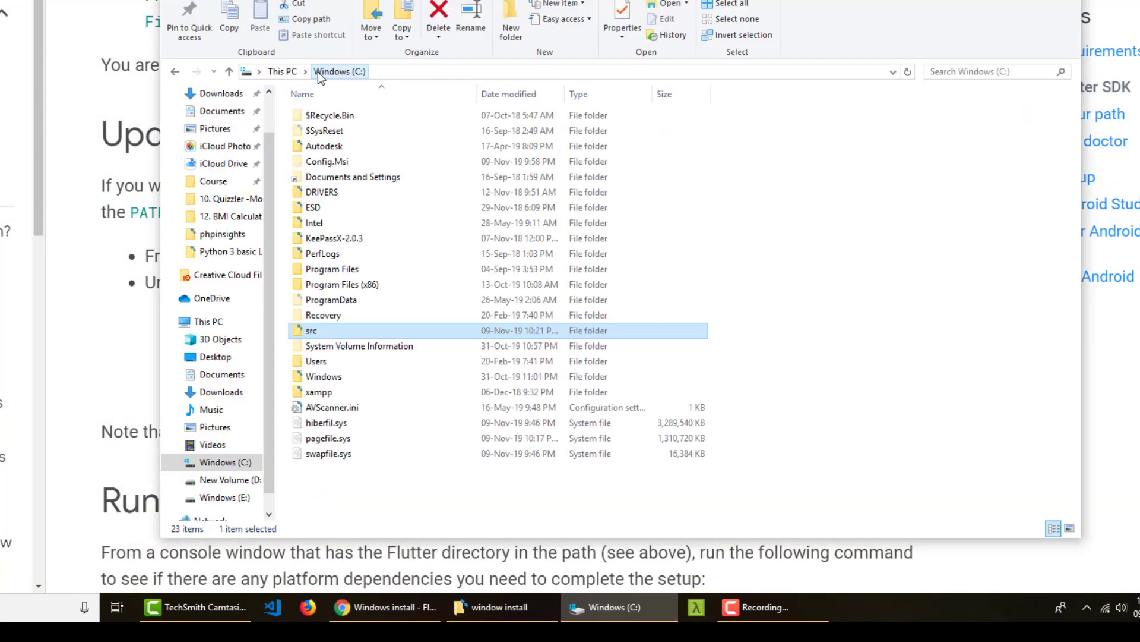
{"action": "double_click", "coordinate": [320, 331]}
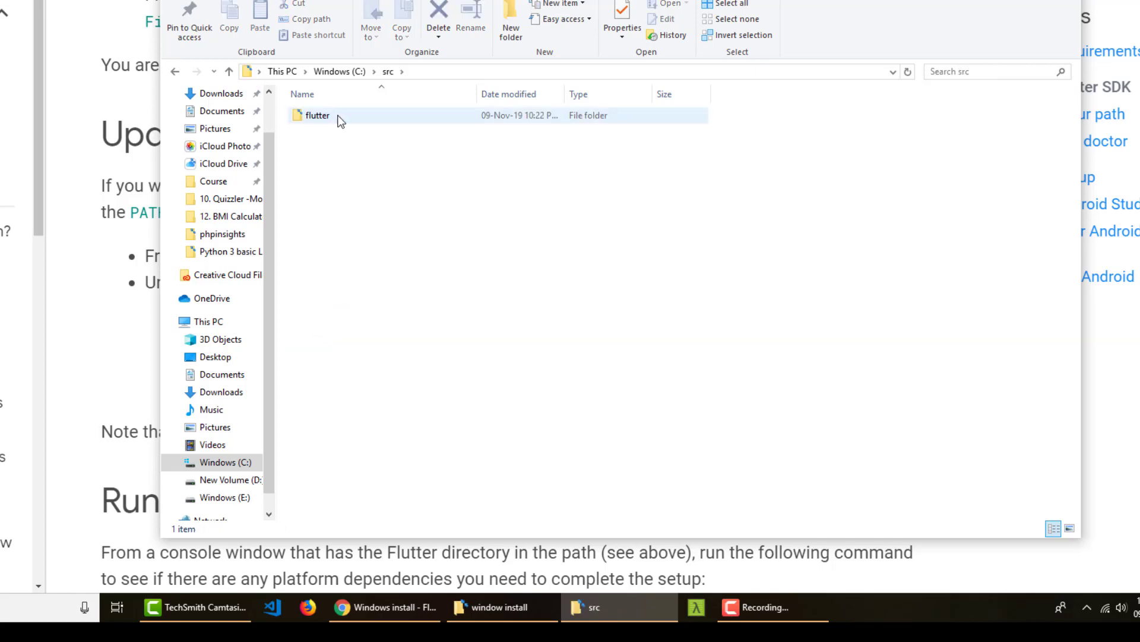
{"action": "double_click", "coordinate": [337, 116]}
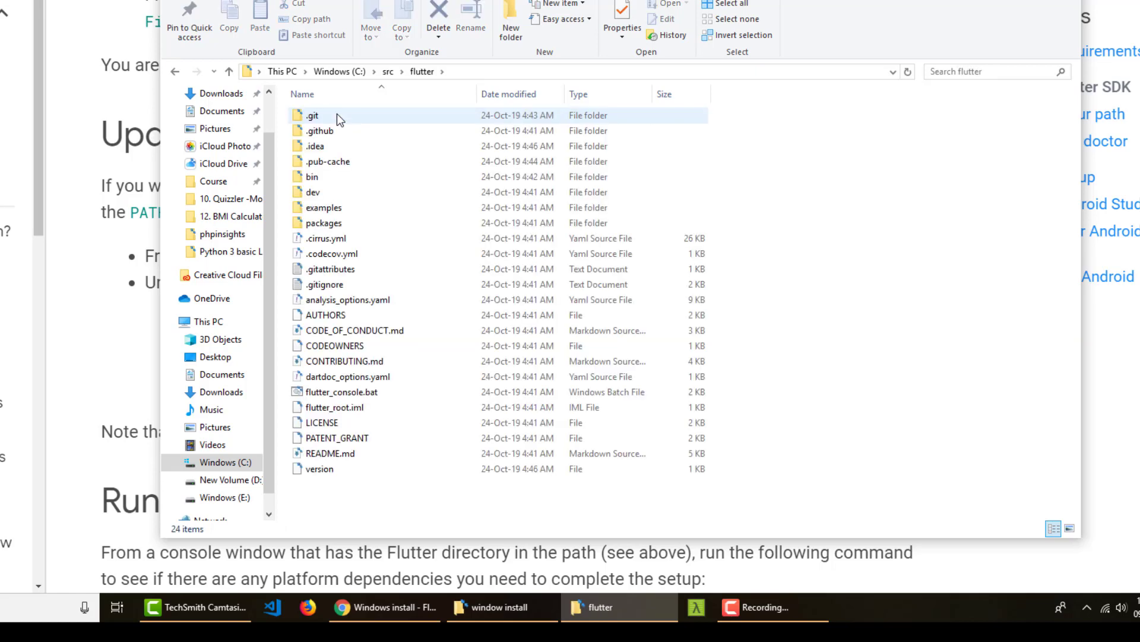
{"action": "double_click", "coordinate": [313, 177]}
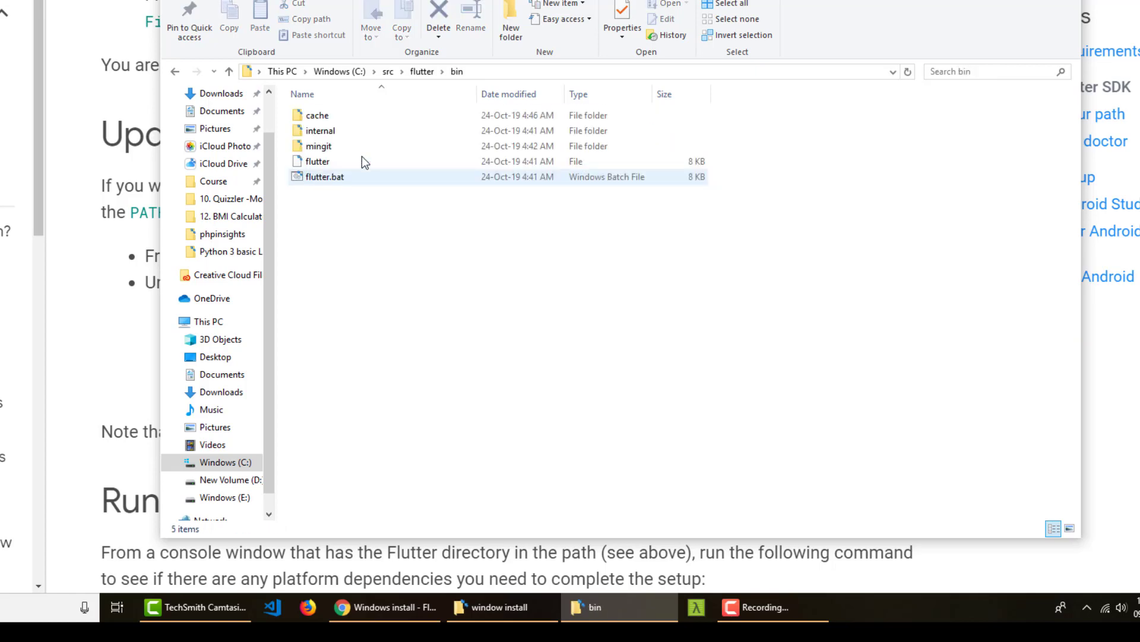
{"action": "left_click", "coordinate": [499, 76]}
{"action": "key", "text": "ctrl+c"}
Step: Edit the user variable Path in the Environment Variables window and add the new entry C:\src\flutter\bin
{"action": "key", "text": "alt+Tab"}
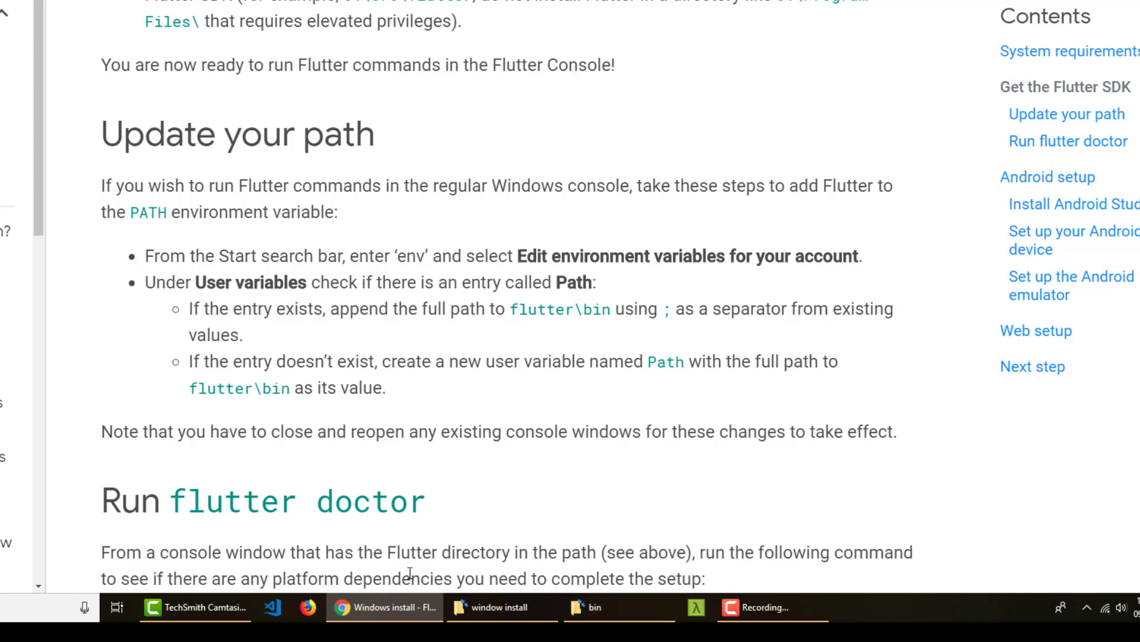
{"action": "left_click", "coordinate": [414, 612]}
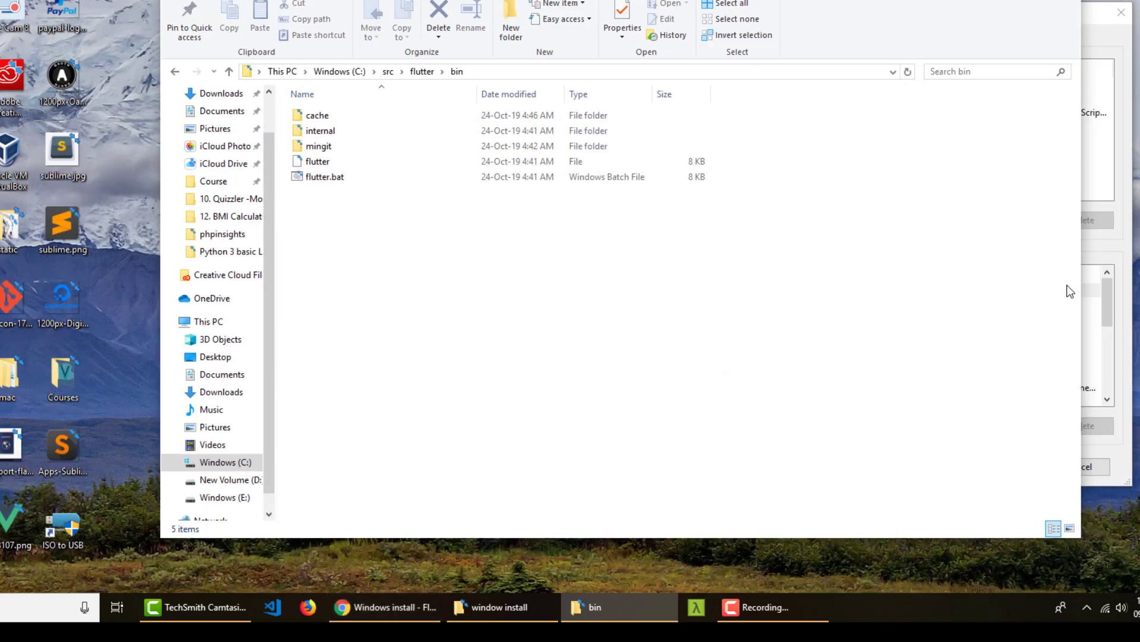
{"action": "left_click", "coordinate": [1115, 259]}
{"action": "left_click", "coordinate": [813, 194]}
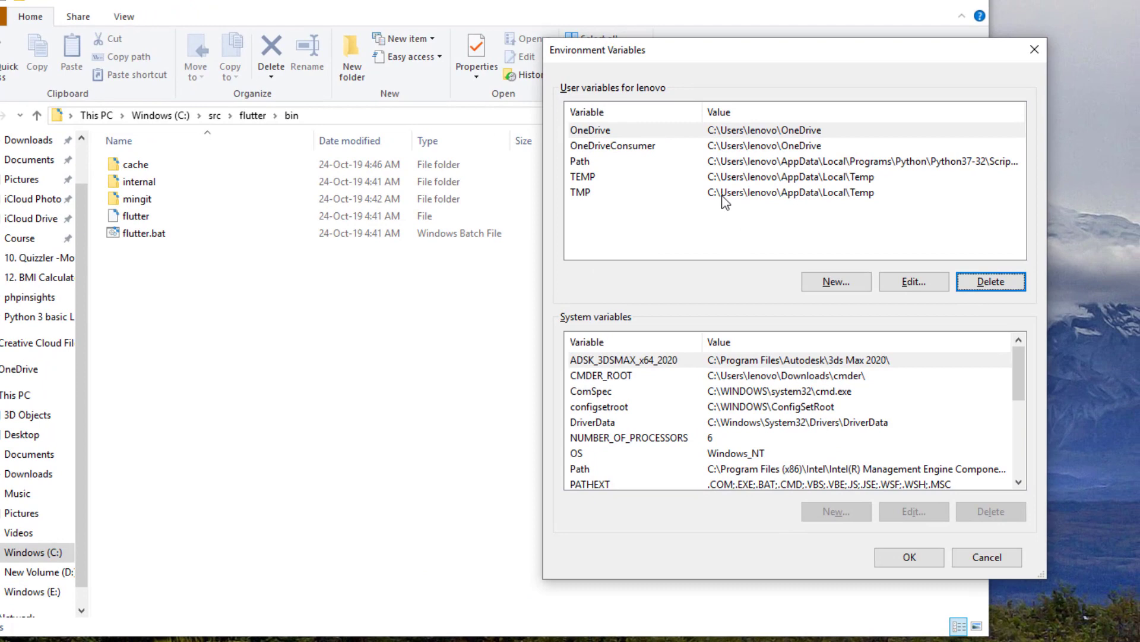
{"action": "left_click", "coordinate": [663, 162]}
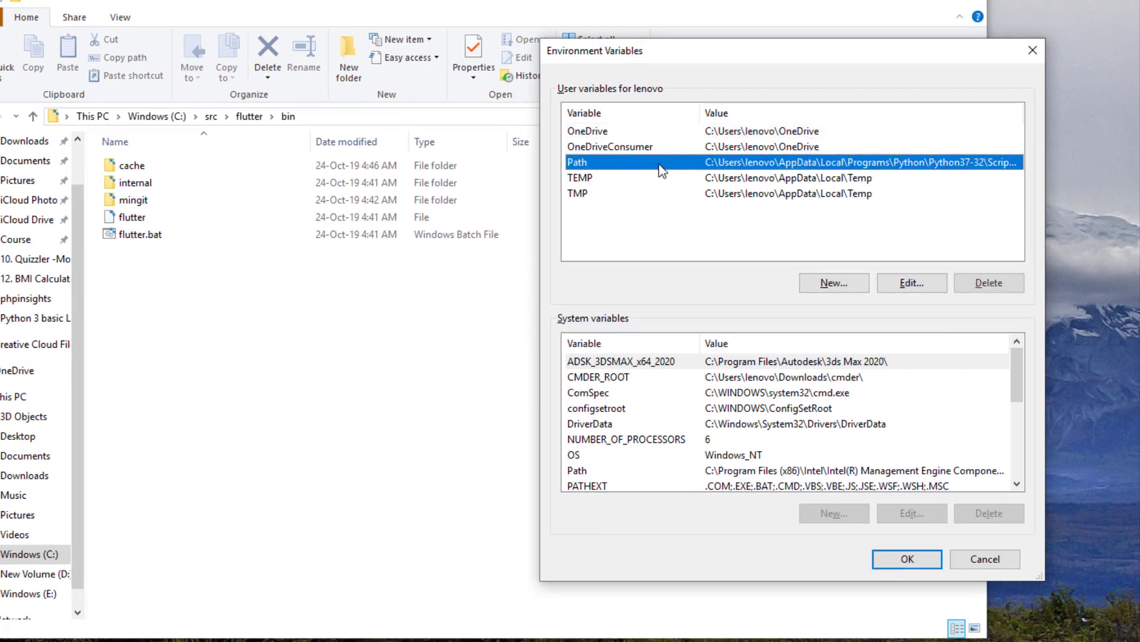
{"action": "left_click", "coordinate": [912, 283]}
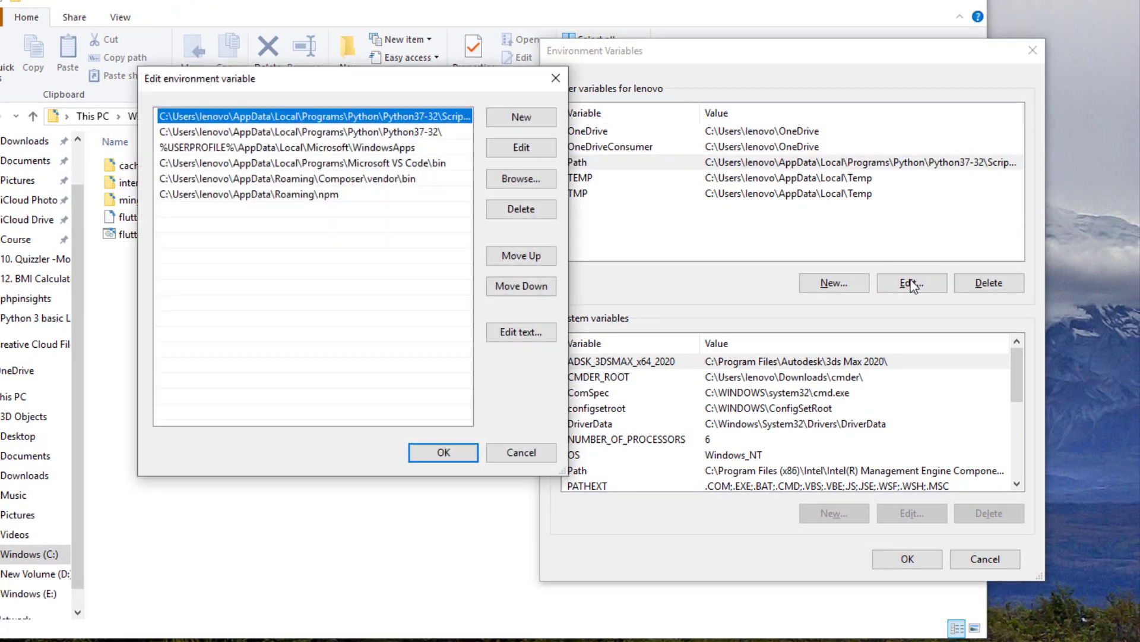
{"action": "left_click", "coordinate": [526, 120]}
{"action": "key", "text": "ctrl+v"}
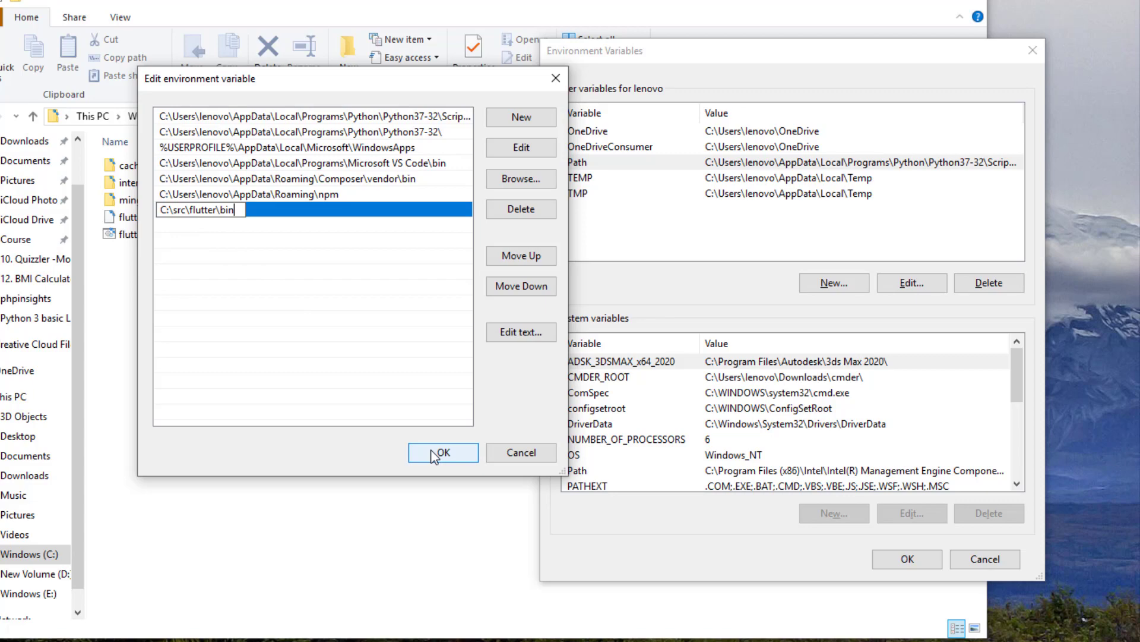
{"action": "left_click", "coordinate": [408, 384]}
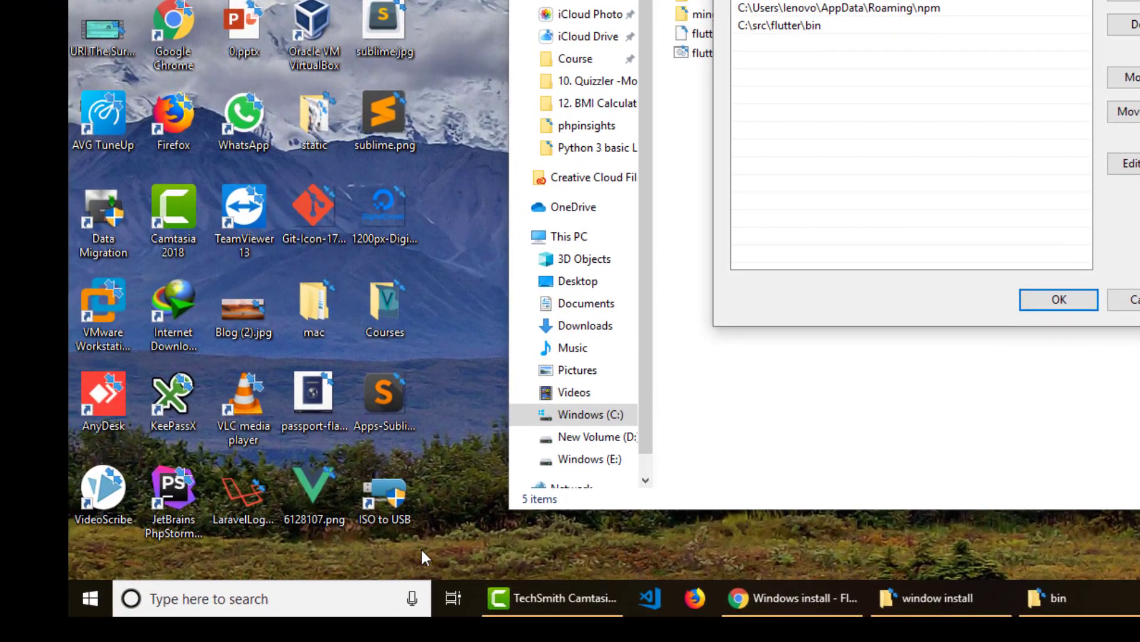
Step: Open a Command Prompt by searching Windows for "cmd" and try to run the flutter command
{"action": "left_click", "coordinate": [353, 597]}
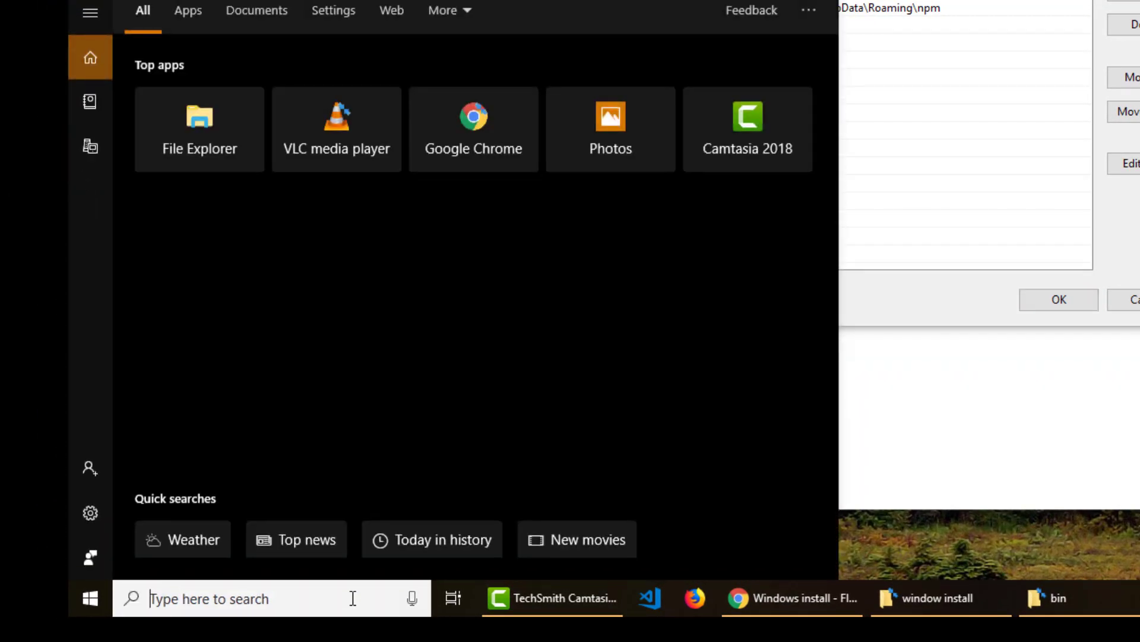
{"action": "type", "text": "cmd"}
{"action": "key", "text": "Return"}
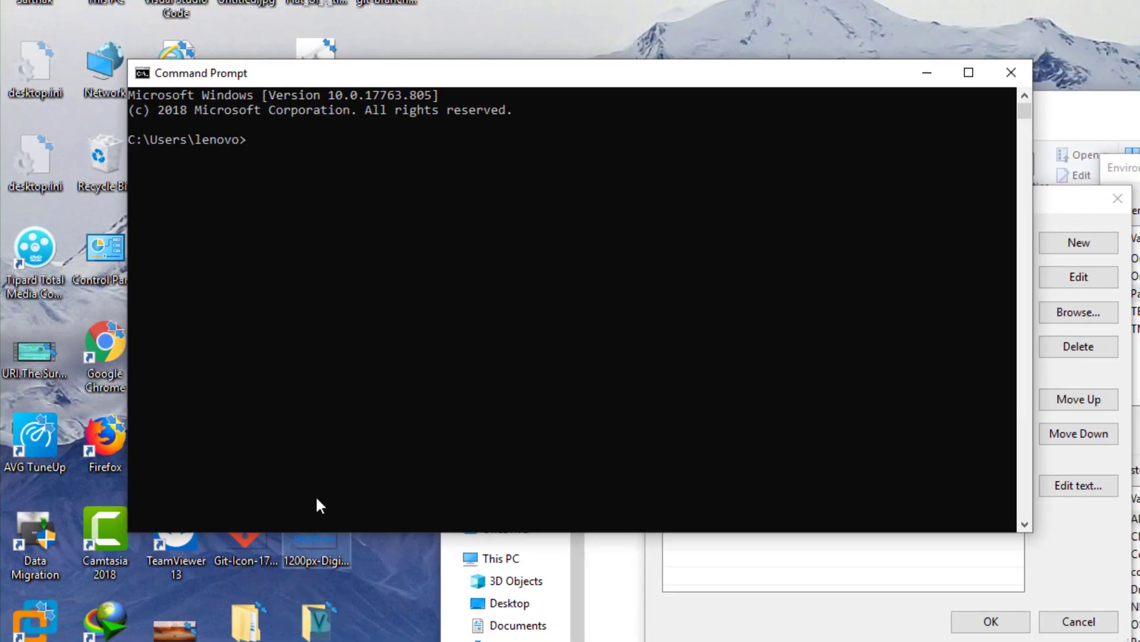
{"action": "left_click", "coordinate": [369, 405]}
{"action": "type", "text": "flutter"}
{"action": "key", "text": "Return"}
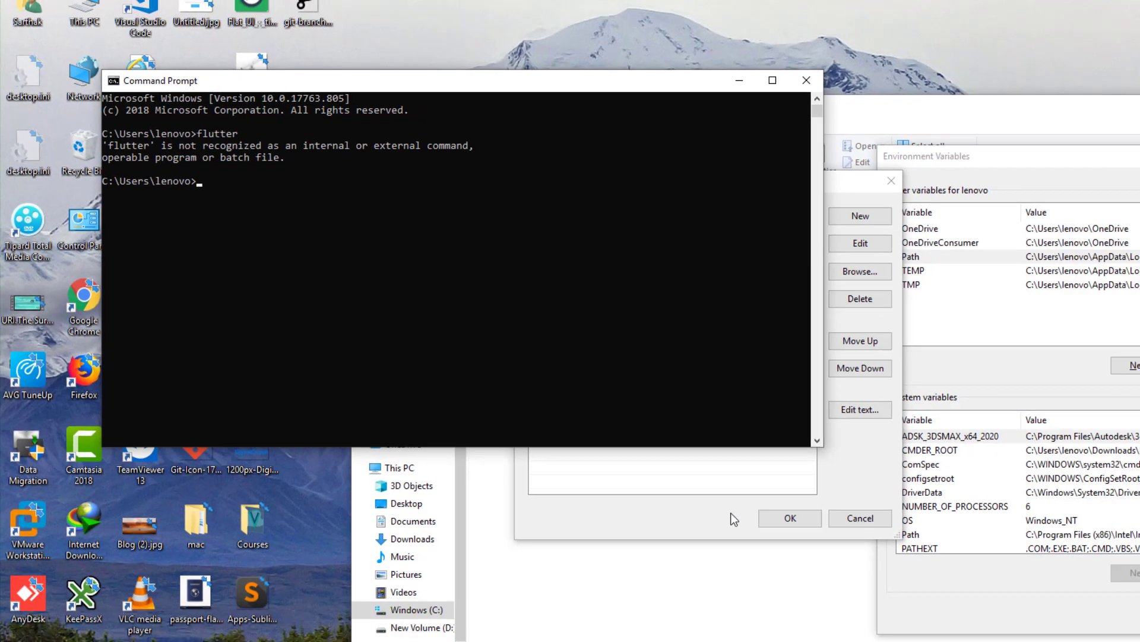
Step: Confirm the Path edit and save the environment variables
{"action": "left_click", "coordinate": [889, 626]}
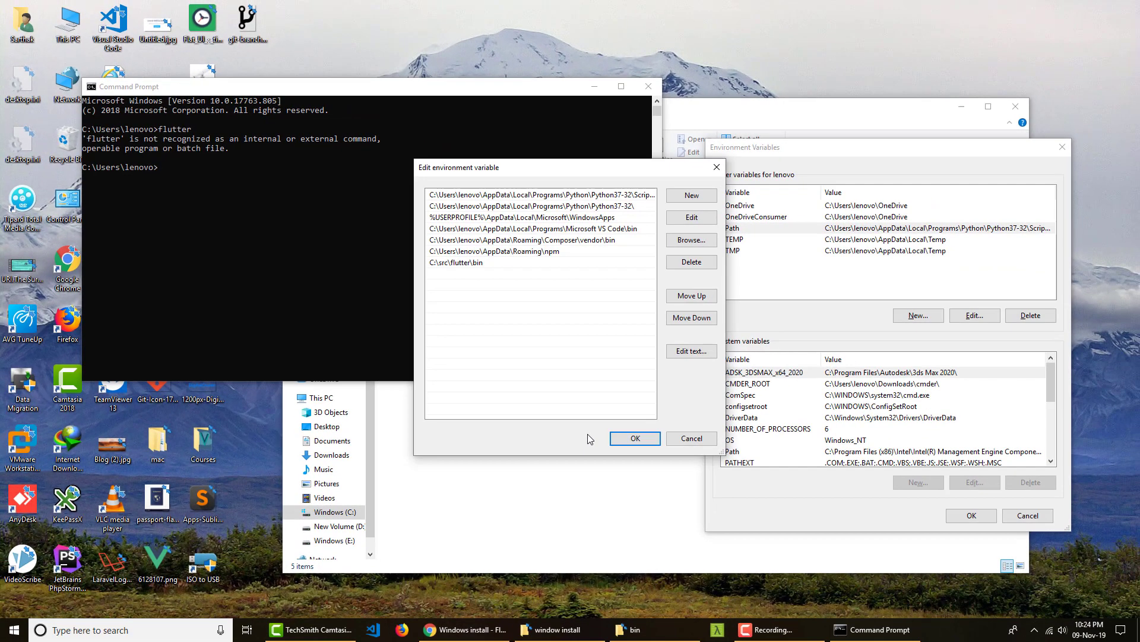
{"action": "left_click", "coordinate": [619, 443]}
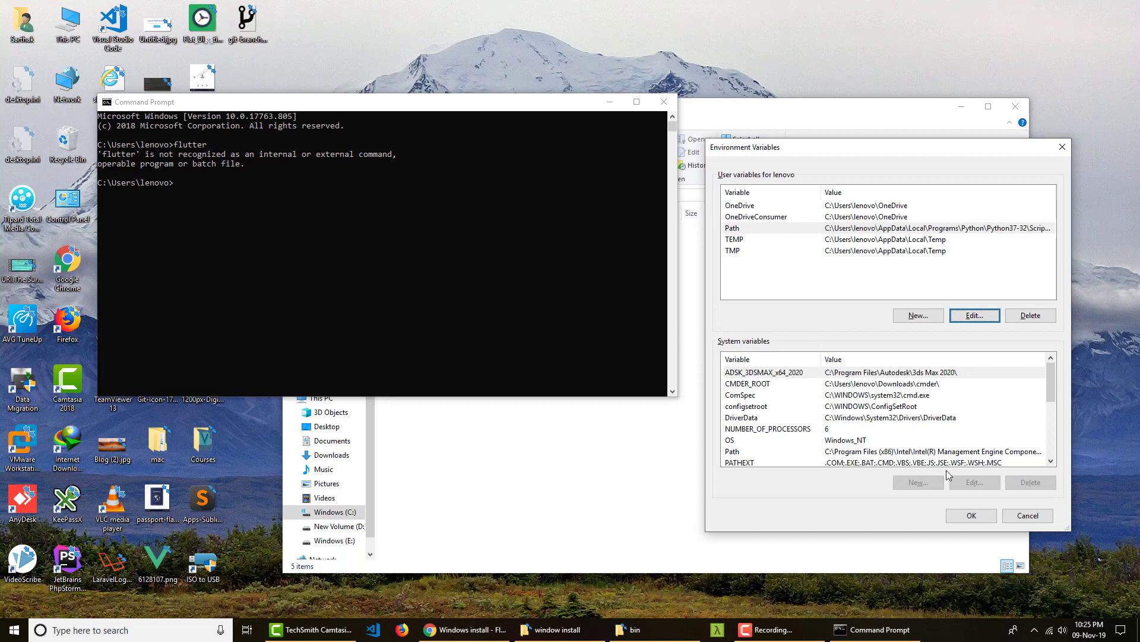
{"action": "left_click", "coordinate": [970, 522]}
{"action": "left_click", "coordinate": [683, 178]}
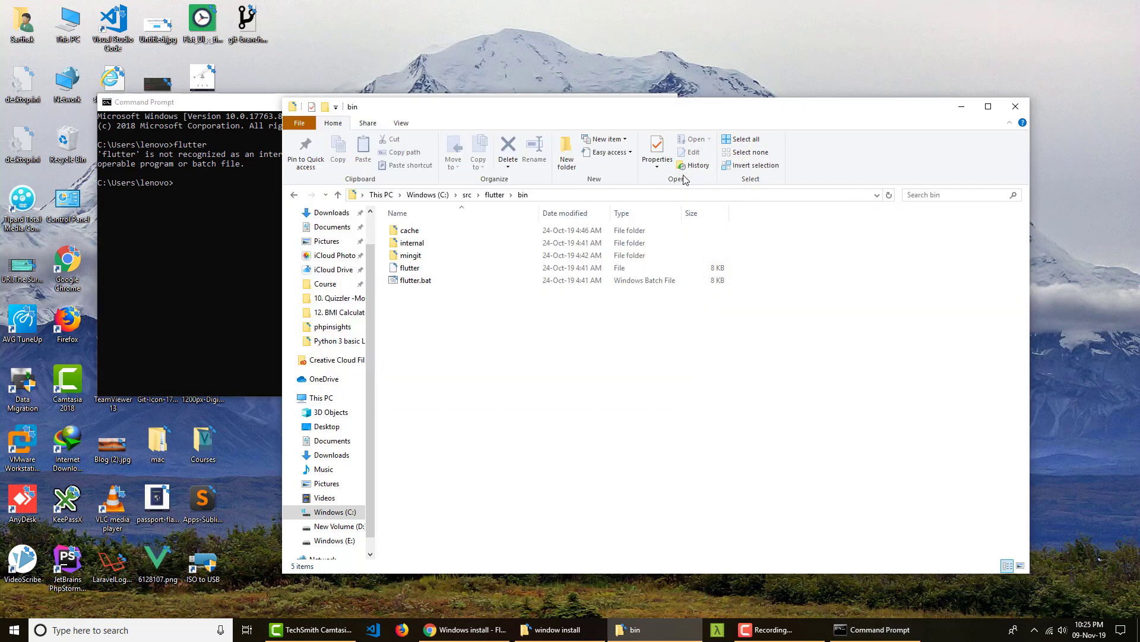
Step: Replace the old Command Prompt with a newly opened one, run flutter in it and look through the help output
{"action": "left_click", "coordinate": [185, 253]}
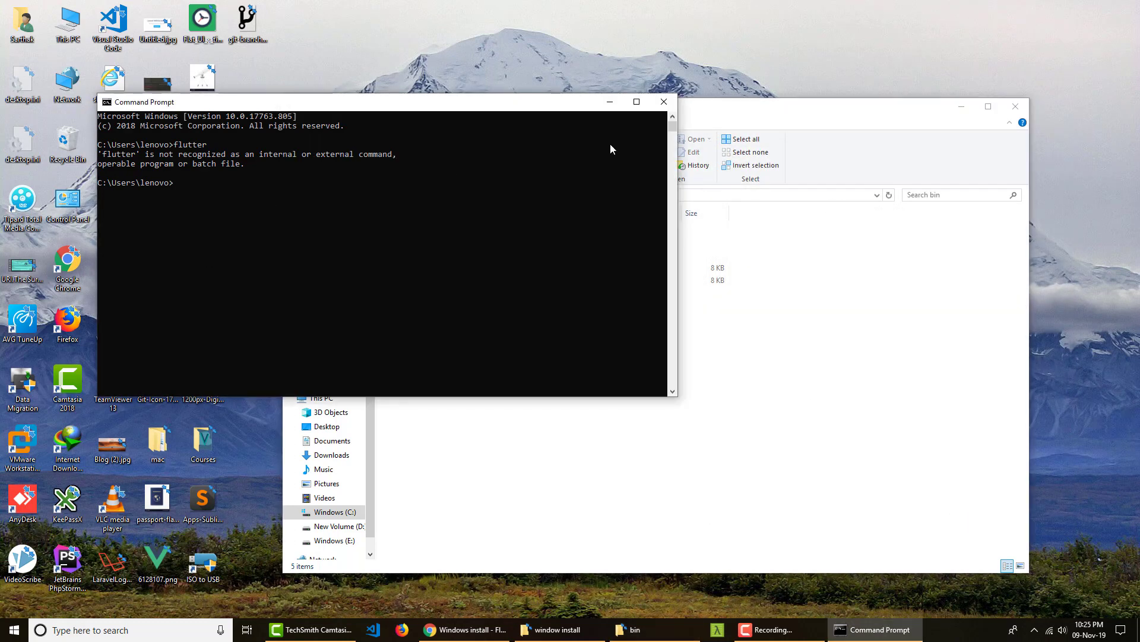
{"action": "left_click", "coordinate": [664, 103]}
{"action": "left_click", "coordinate": [165, 631]}
{"action": "type", "text": "cmd"}
{"action": "key", "text": "Return"}
{"action": "type", "text": "flutter"}
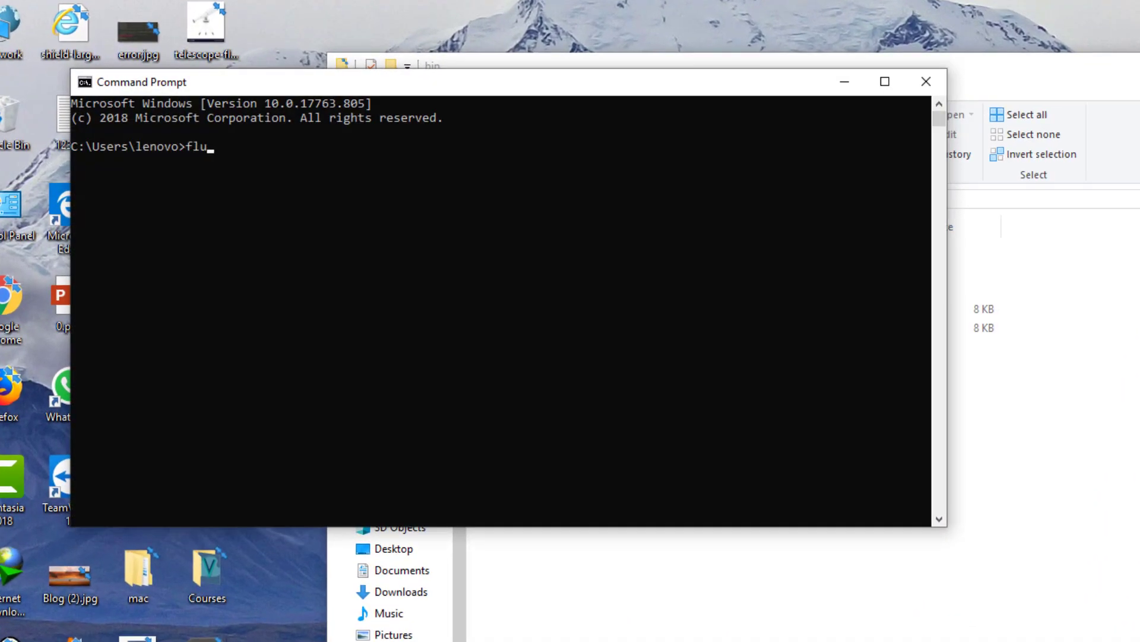
{"action": "key", "text": "Return"}
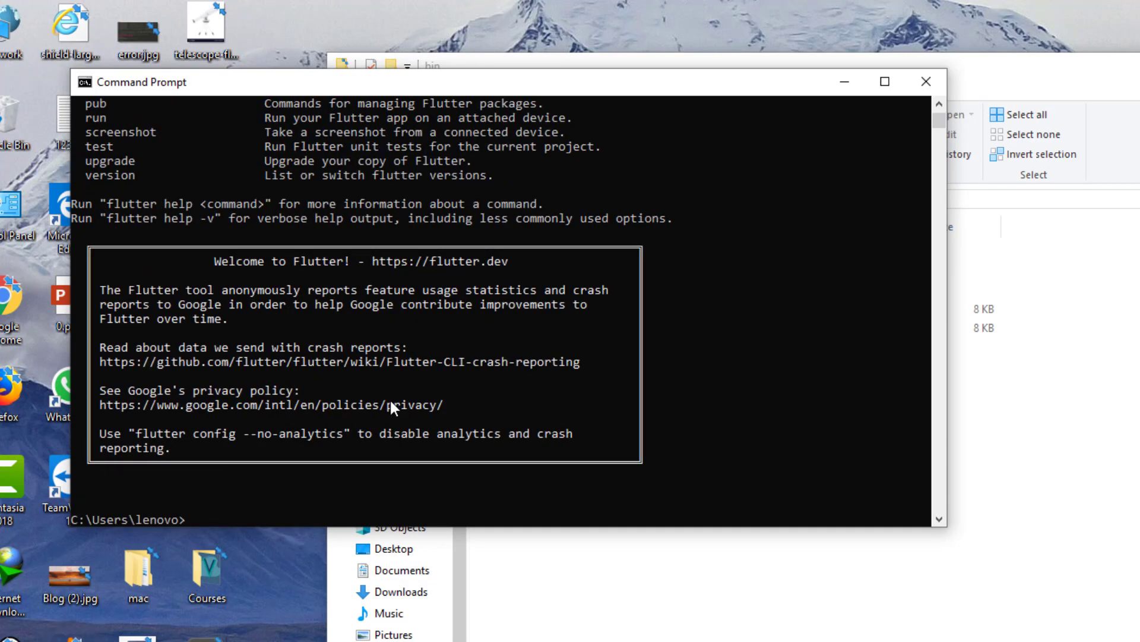
{"action": "scroll", "coordinate": [390, 398], "scroll_direction": "up", "scroll_amount": 20}
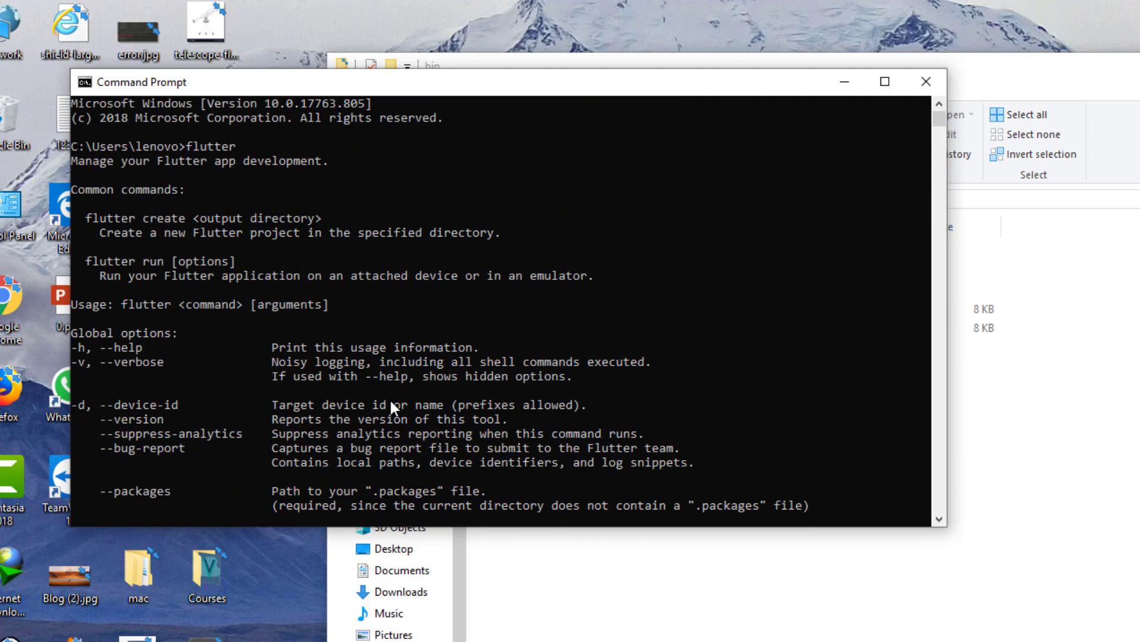
{"action": "scroll", "coordinate": [389, 398], "scroll_direction": "down", "scroll_amount": 3}
{"action": "scroll", "coordinate": [390, 398], "scroll_direction": "up", "scroll_amount": 3}
{"action": "scroll", "coordinate": [390, 398], "scroll_direction": "down", "scroll_amount": 1}
Step: Clear the console with cls and check the installed Flutter version with flutter --version
{"action": "type", "text": "cls"}
{"action": "key", "text": "Return"}
{"action": "type", "text": "flutte"}
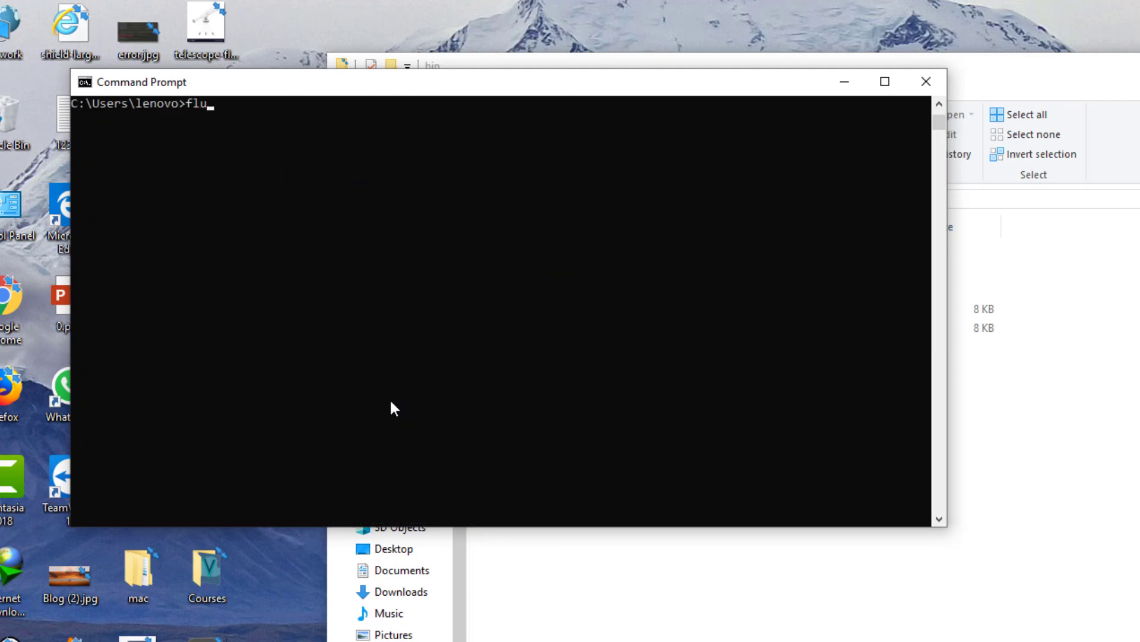
{"action": "type", "text": "r --version"}
{"action": "key", "text": "Return"}
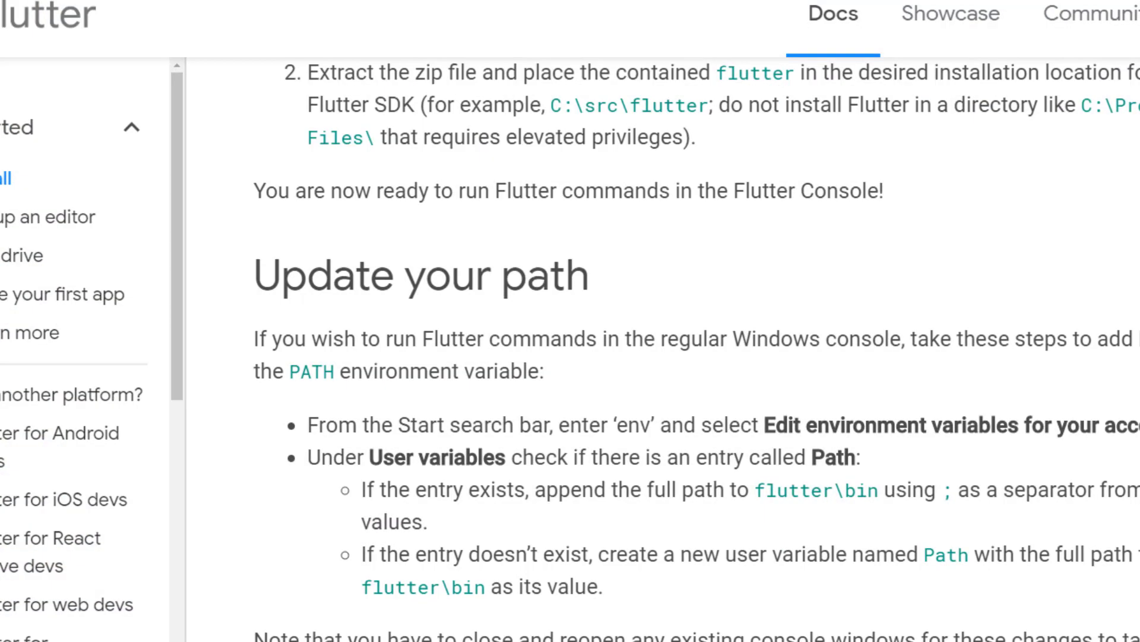
Step: Consult the guide's flutter doctor section, run flutter doctor in the Command Prompt, and examine the report's Flutter and Android toolchain entries
{"action": "scroll", "coordinate": [344, 211], "scroll_direction": "down", "scroll_amount": 5}
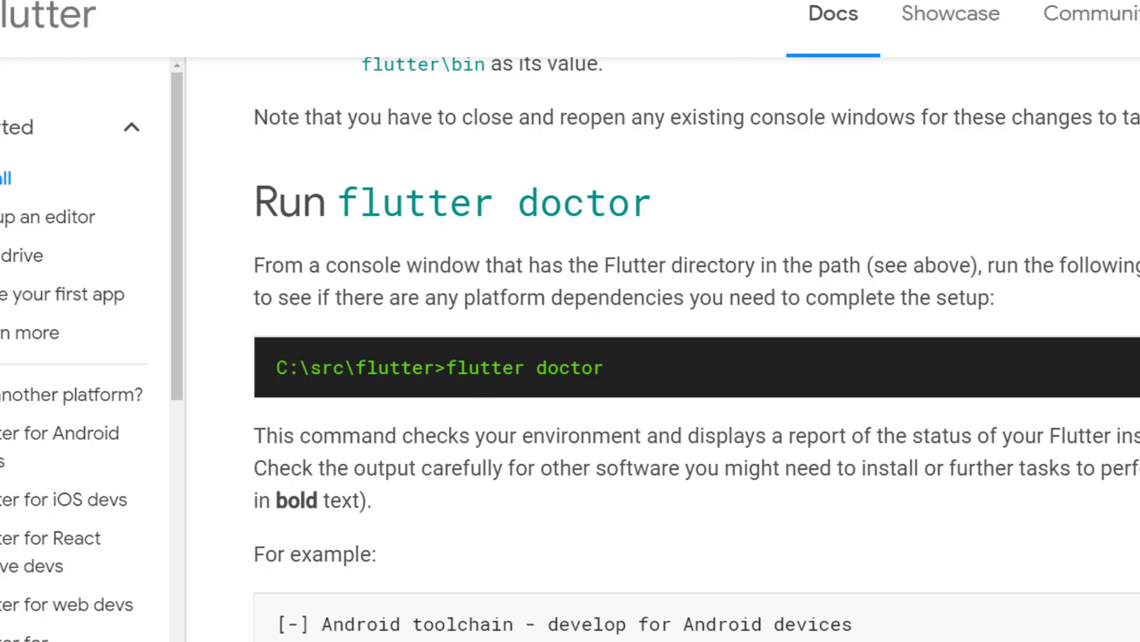
{"action": "key", "text": "alt+Tab"}
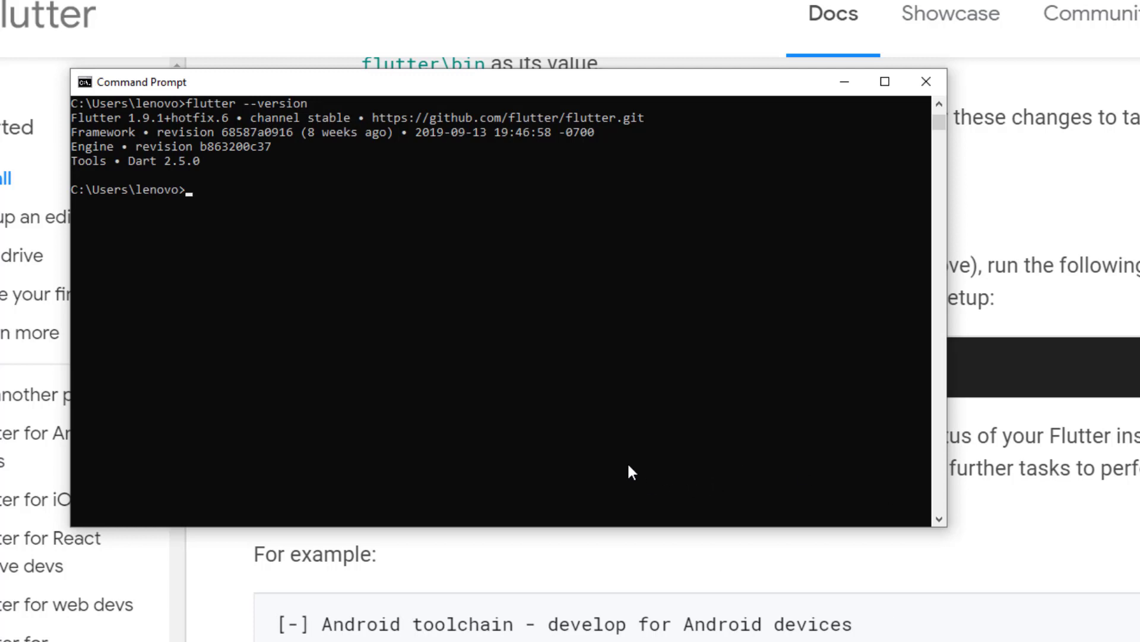
{"action": "left_click", "coordinate": [618, 448]}
{"action": "type", "text": "flutter doctor"}
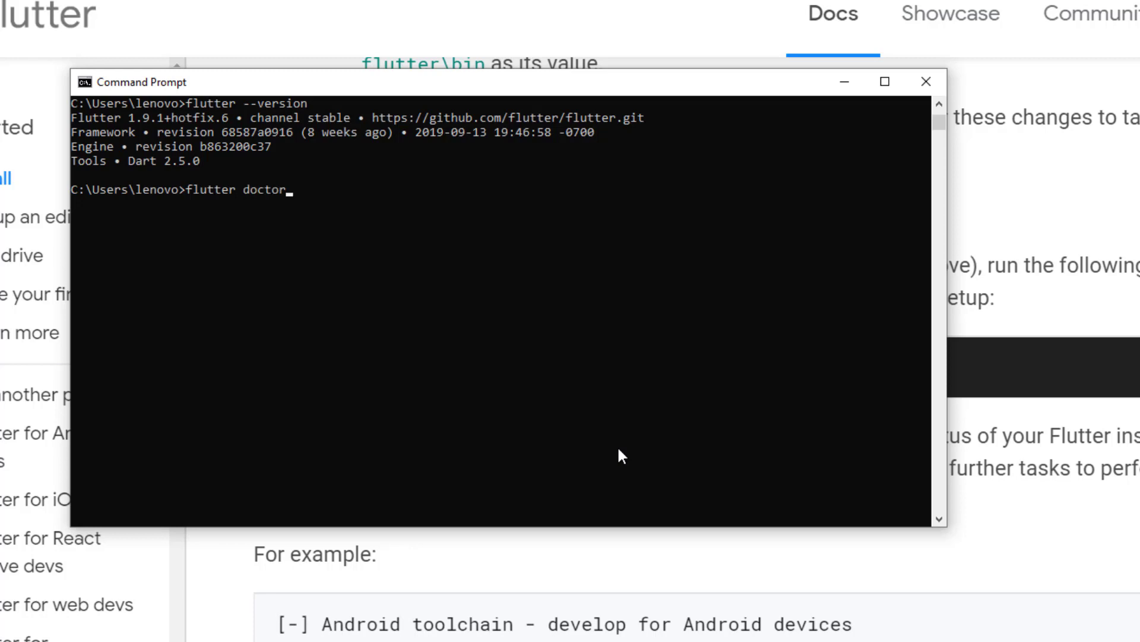
{"action": "key", "text": "Return"}
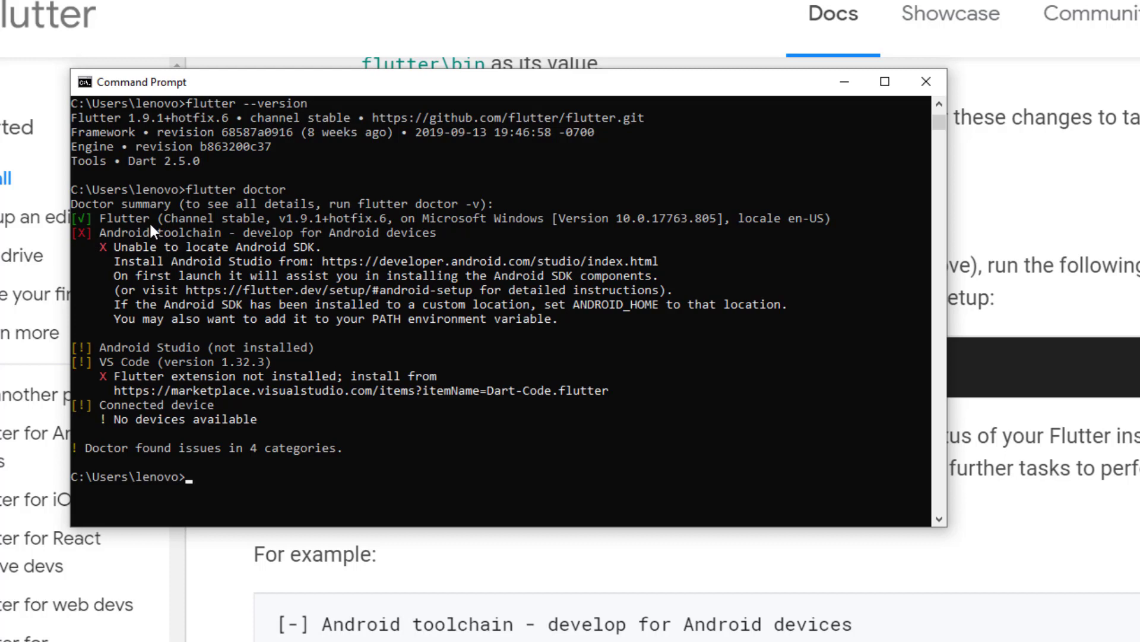
{"action": "left_click_drag", "start_coordinate": [149, 220], "coordinate": [102, 221]}
{"action": "left_click_drag", "start_coordinate": [270, 220], "coordinate": [299, 220]}
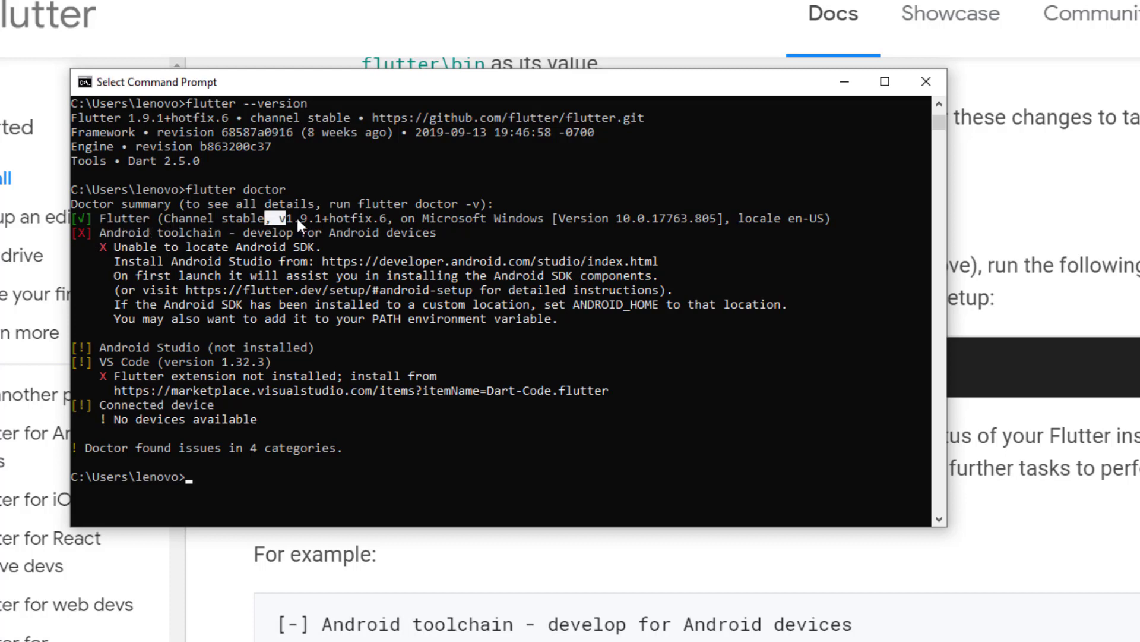
{"action": "left_click", "coordinate": [98, 232]}
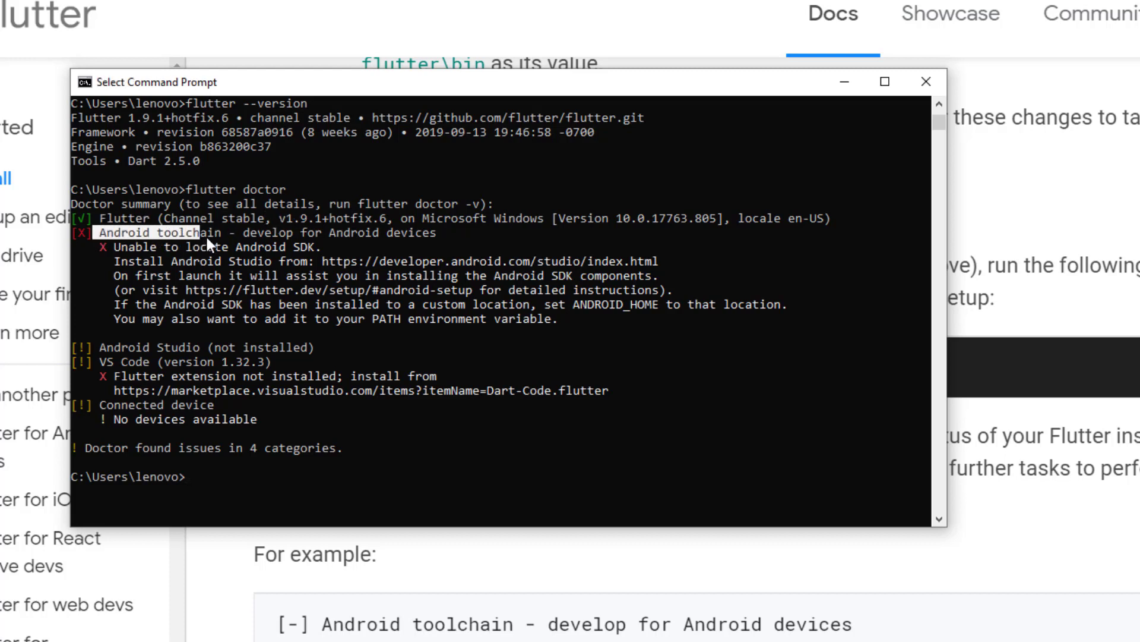
Step: Examine the flutter doctor report's Android Studio, VS Code and Connected device entries
{"action": "left_click_drag", "start_coordinate": [98, 348], "coordinate": [181, 348]}
{"action": "left_click_drag", "start_coordinate": [98, 360], "coordinate": [135, 357]}
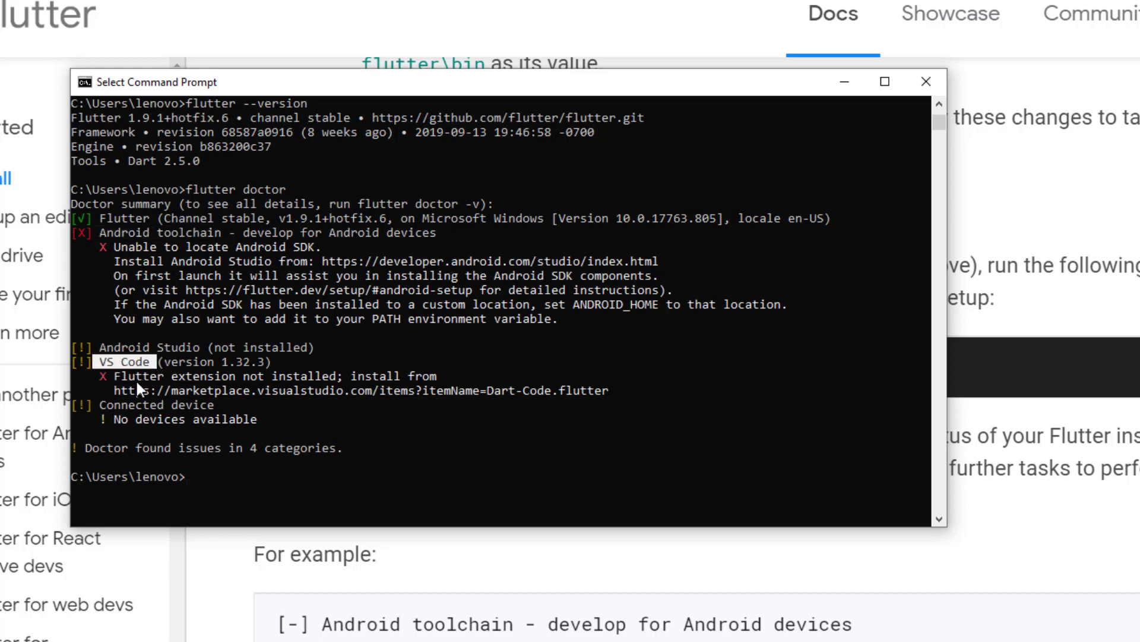
{"action": "left_click_drag", "start_coordinate": [100, 405], "coordinate": [169, 403]}
{"action": "left_click", "coordinate": [254, 419]}
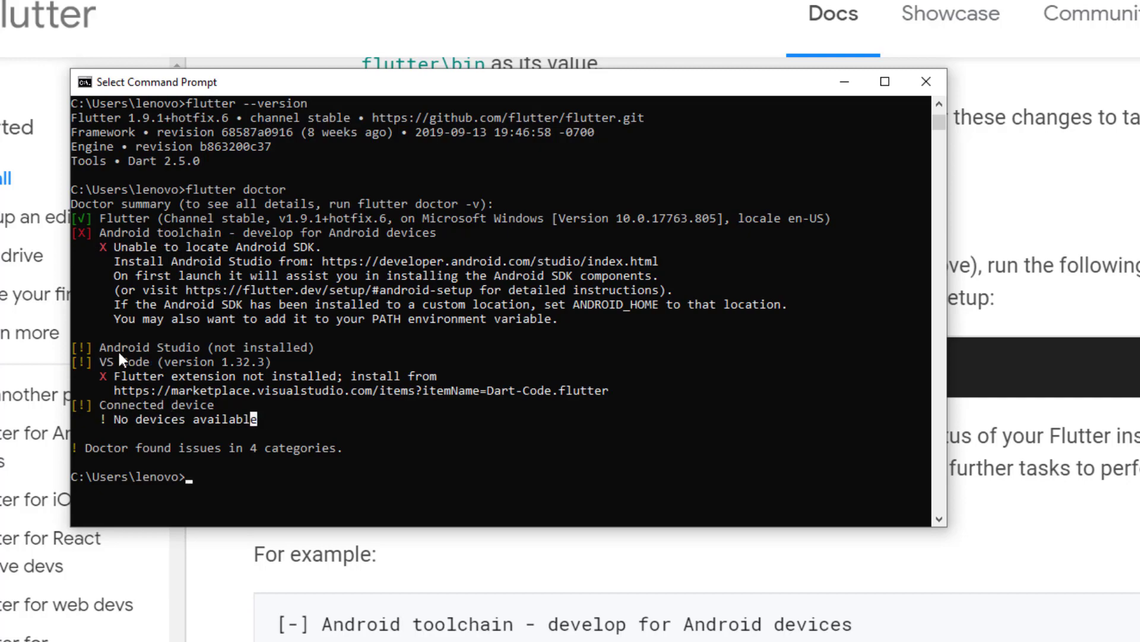
{"action": "left_click_drag", "start_coordinate": [98, 349], "coordinate": [174, 349]}
Step: Search the web for "android studio" in a new browser tab and open the official Android Studio download page
{"action": "left_click", "coordinate": [199, 55]}
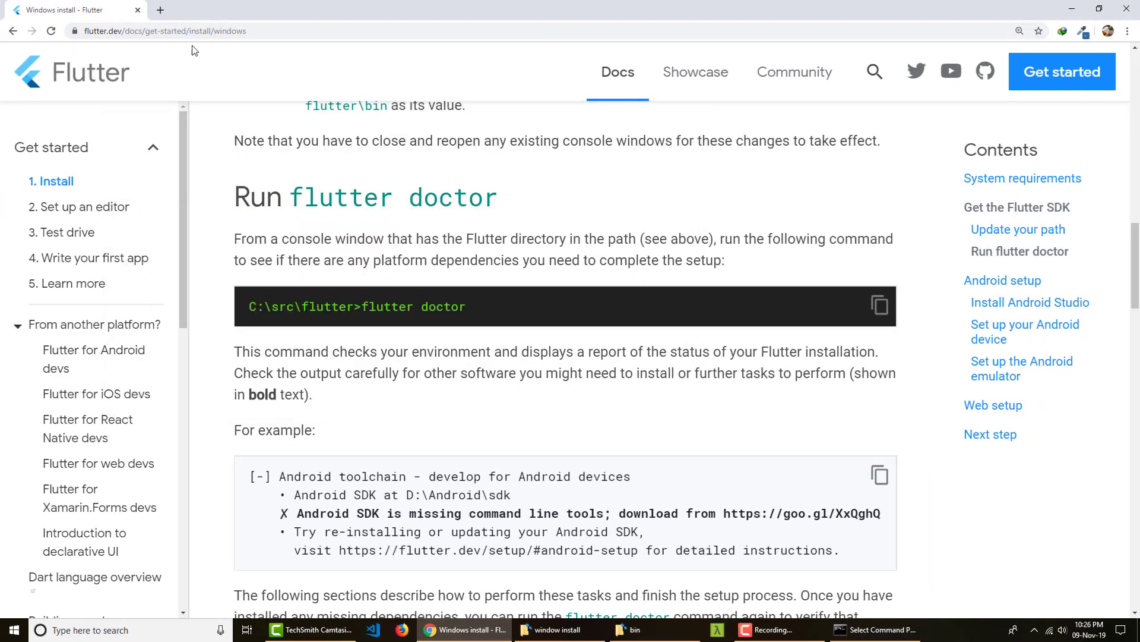
{"action": "left_click", "coordinate": [160, 9]}
{"action": "type", "text": "a"}
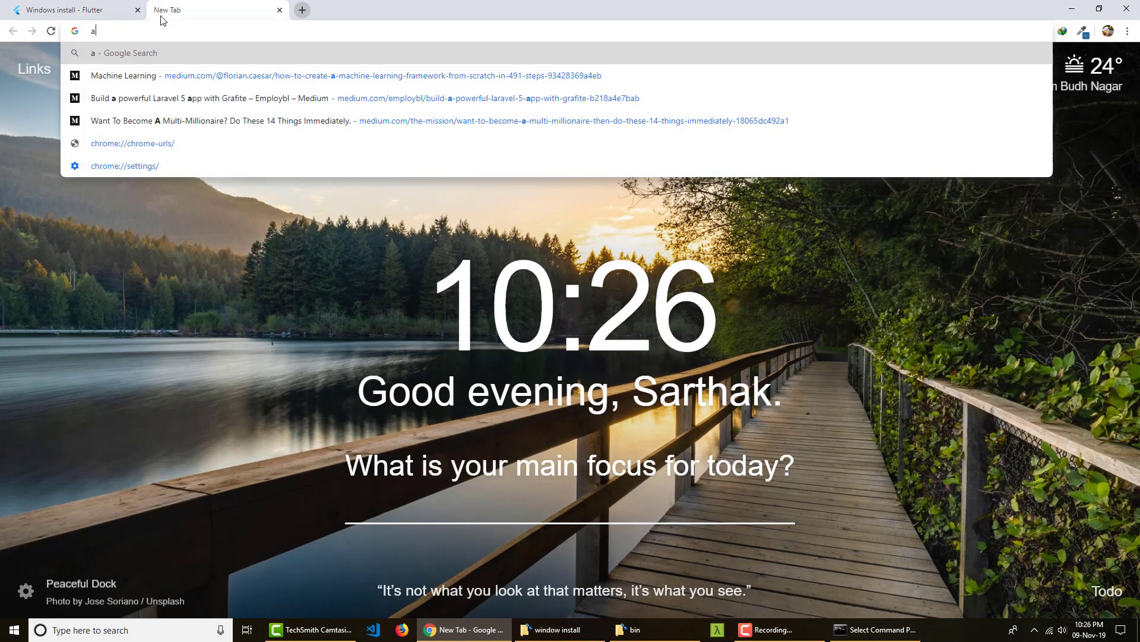
{"action": "type", "text": "ndroid studio"}
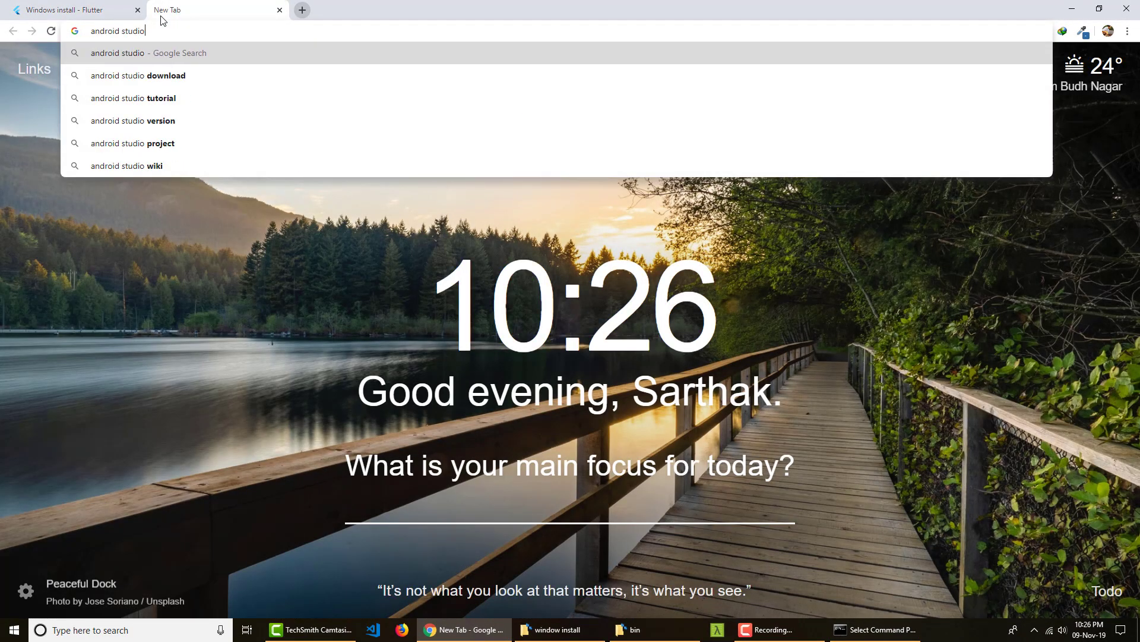
{"action": "key", "text": "Return"}
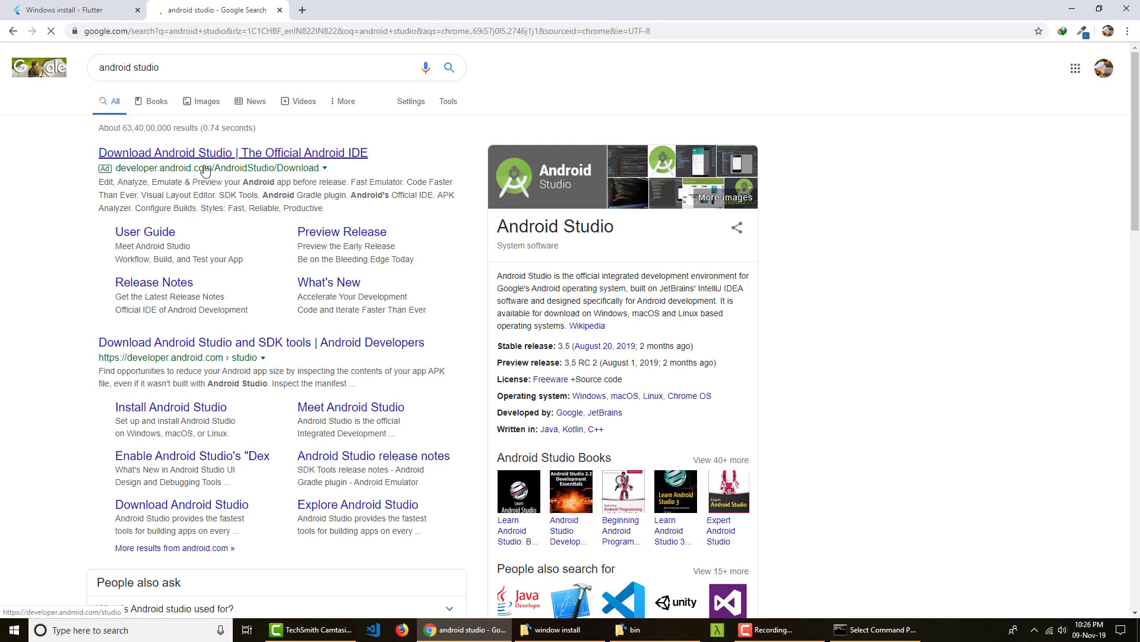
{"action": "left_click", "coordinate": [202, 156]}
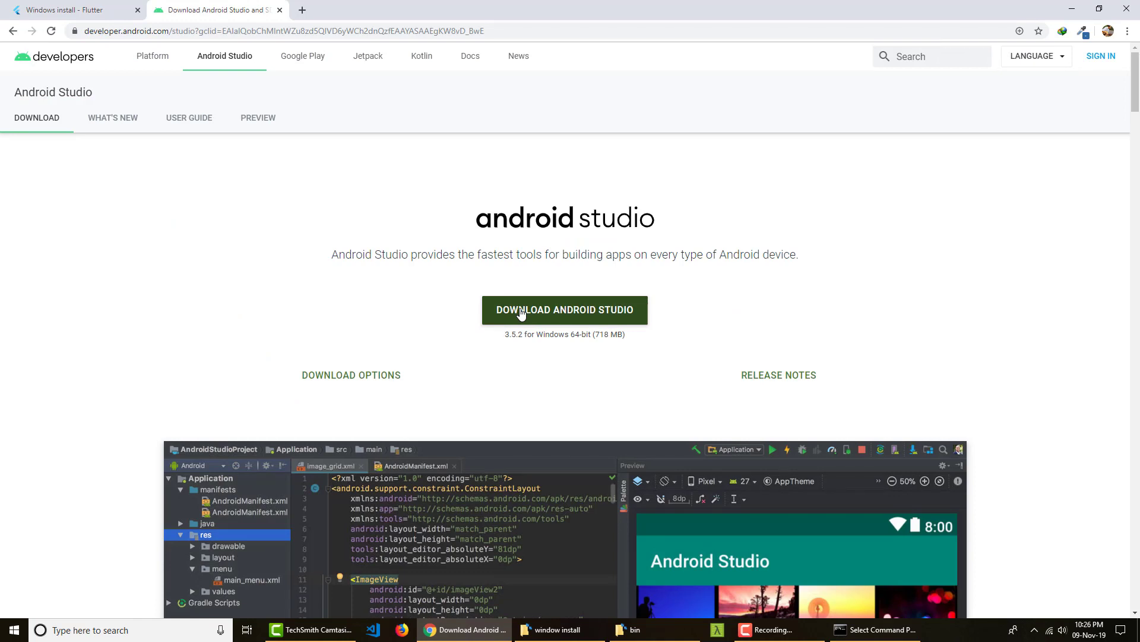
Step: Agree to the terms and conditions and download Android Studio 3.5.2 for Windows
{"action": "left_click", "coordinate": [521, 312]}
{"action": "left_click", "coordinate": [167, 534]}
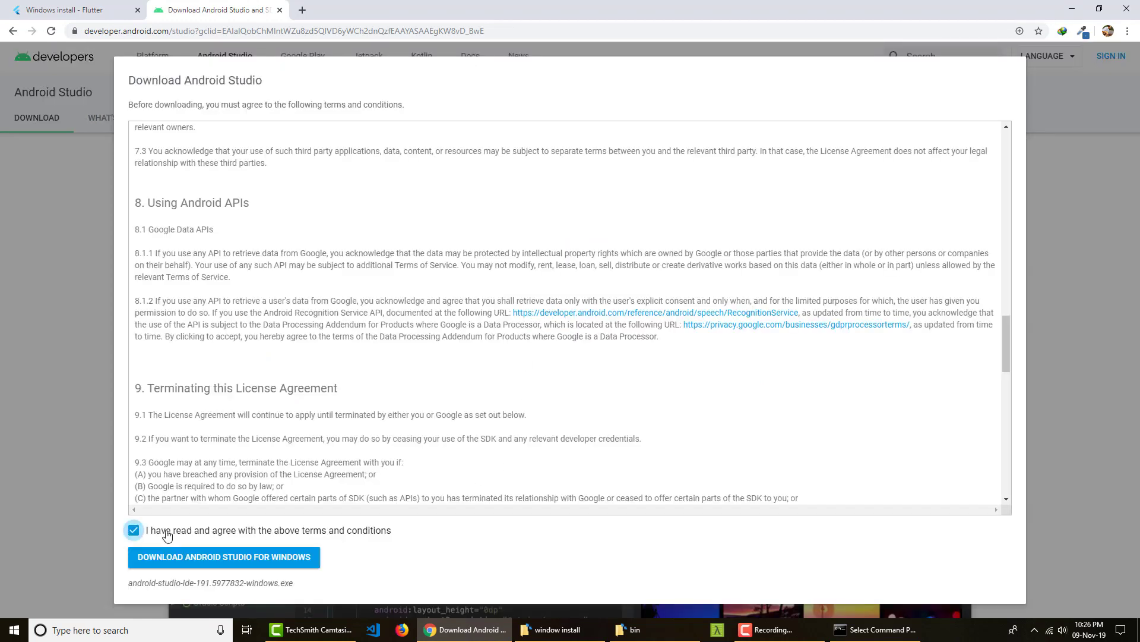
{"action": "left_click", "coordinate": [176, 565]}
{"action": "left_click", "coordinate": [564, 366]}
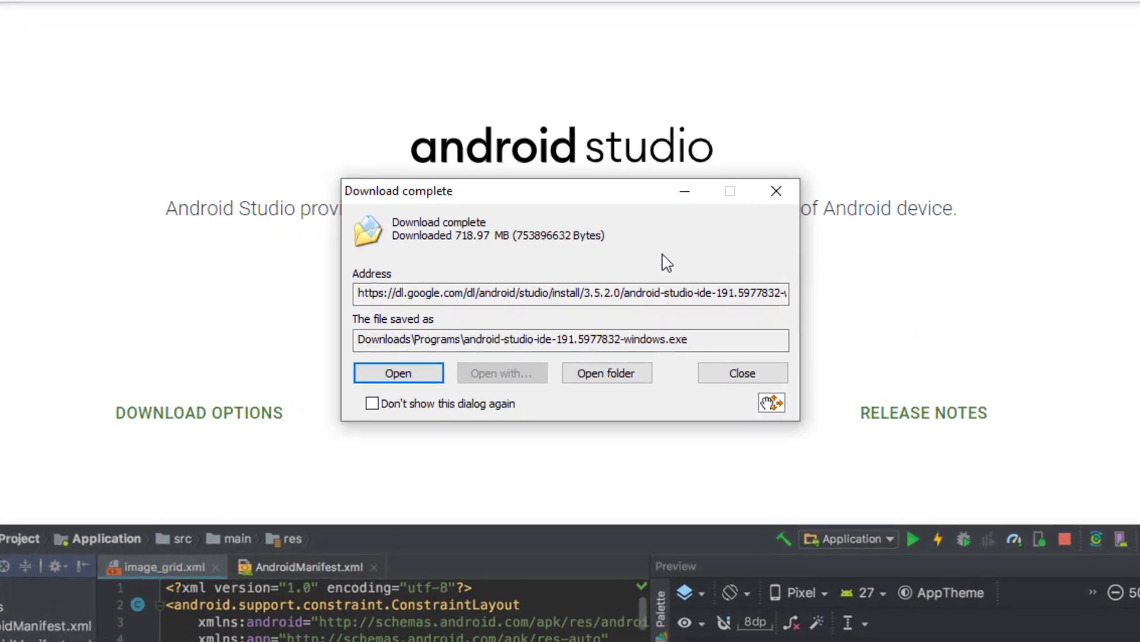
Step: Launch android-studio-ide-191.5977832-windows.exe from its download folder and install Android Studio with the default components, location and Start Menu folder
{"action": "left_click", "coordinate": [640, 380]}
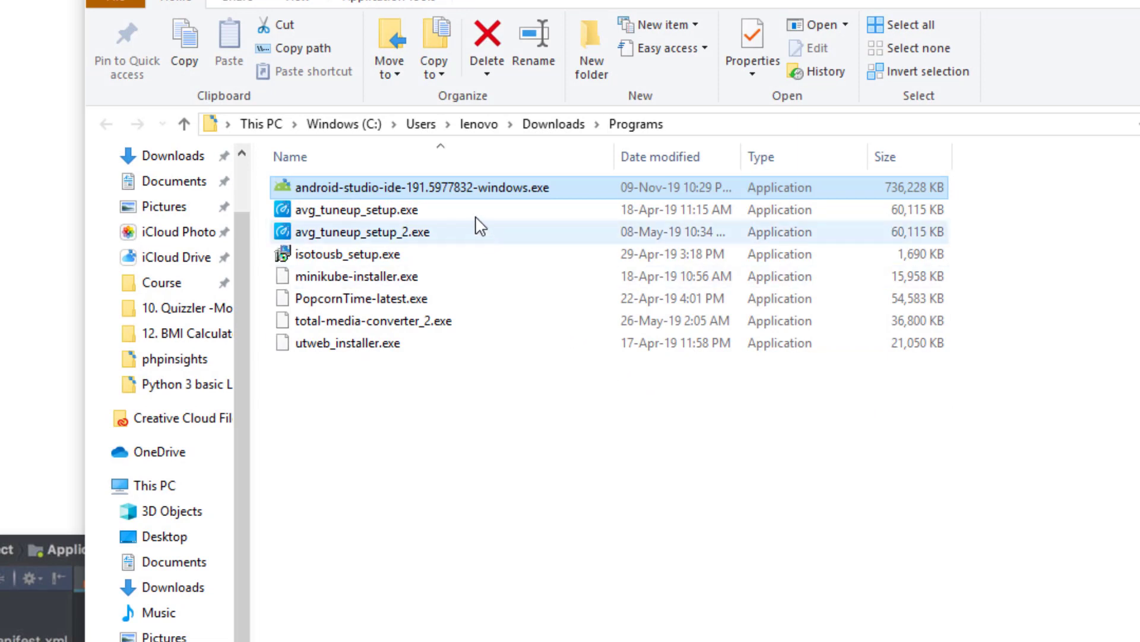
{"action": "double_click", "coordinate": [472, 189]}
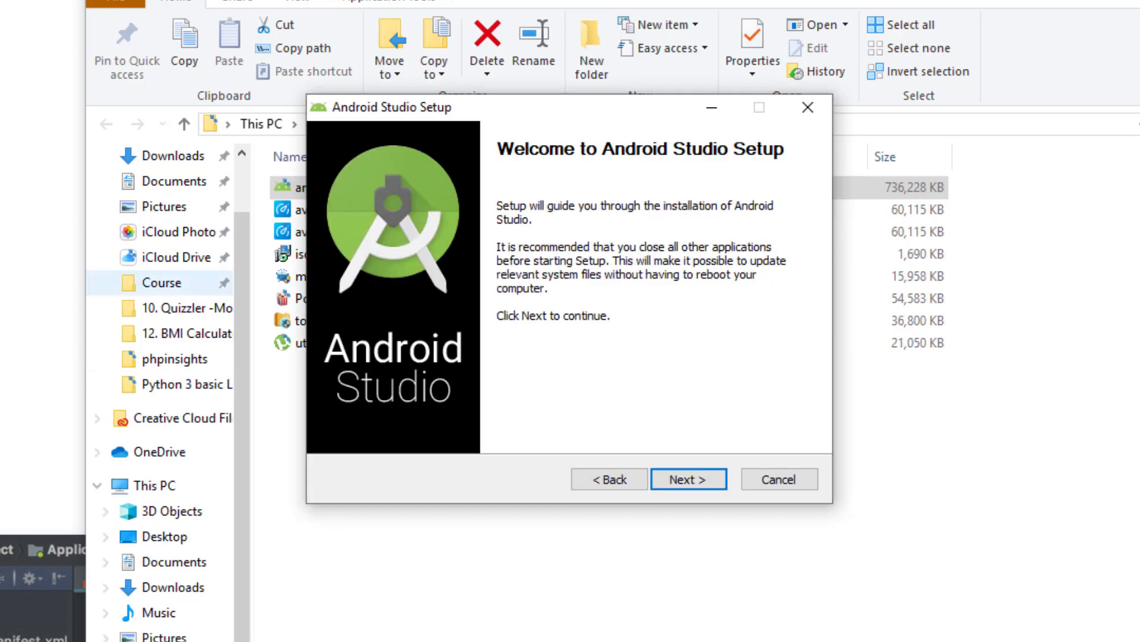
{"action": "key", "text": "Return"}
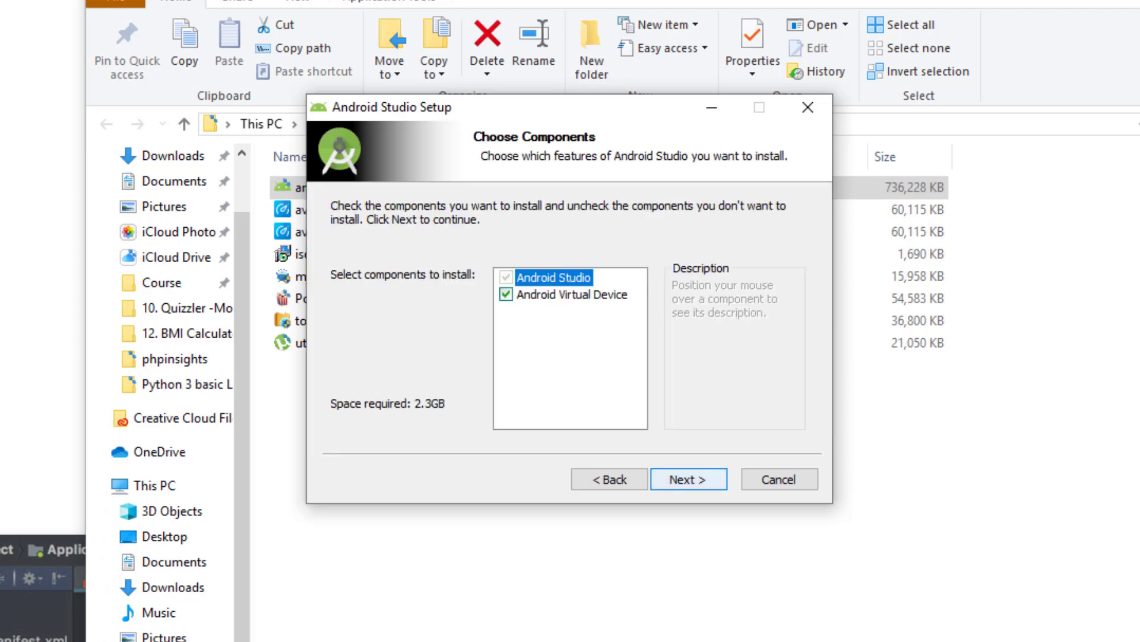
{"action": "key", "text": "Return"}
{"action": "key", "text": "alt+b"}
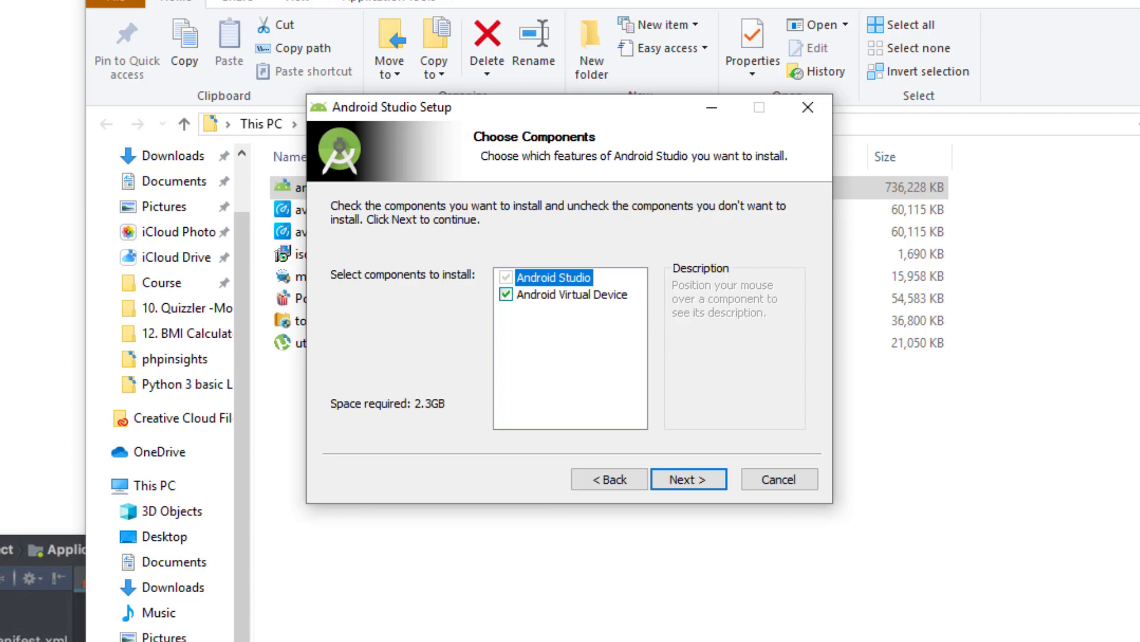
{"action": "key", "text": "Return"}
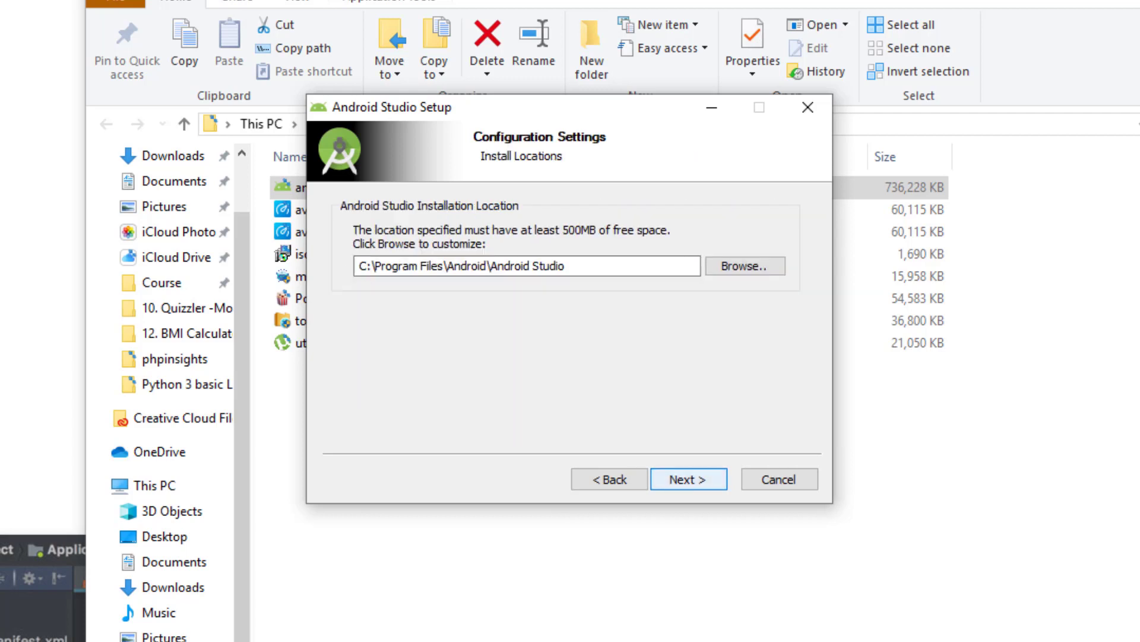
{"action": "key", "text": "Return"}
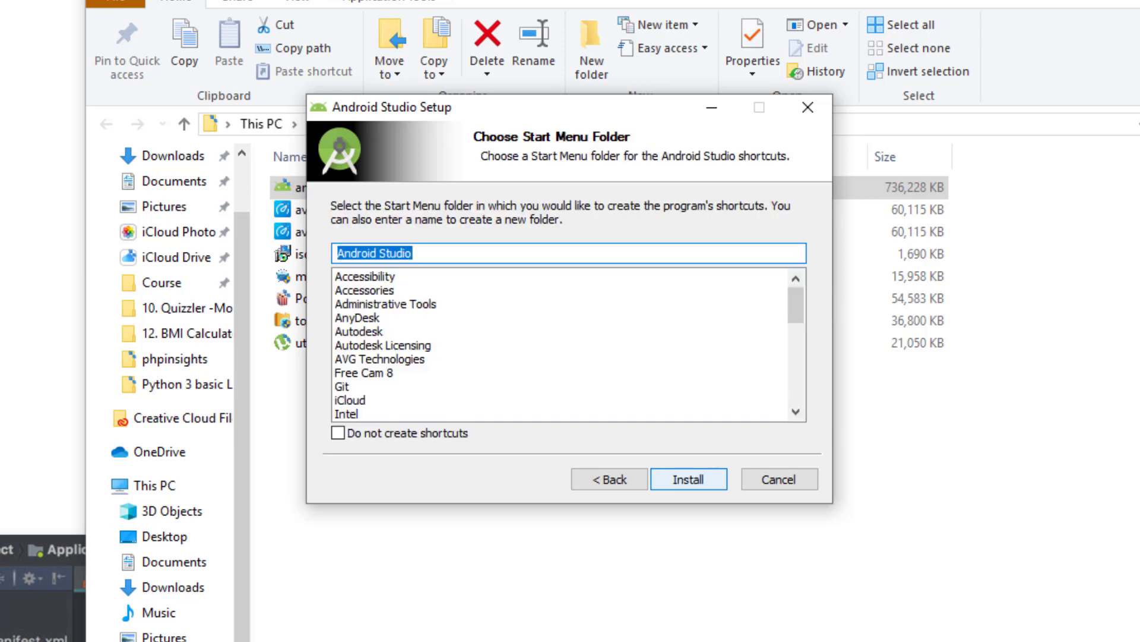
{"action": "key", "text": "Return"}
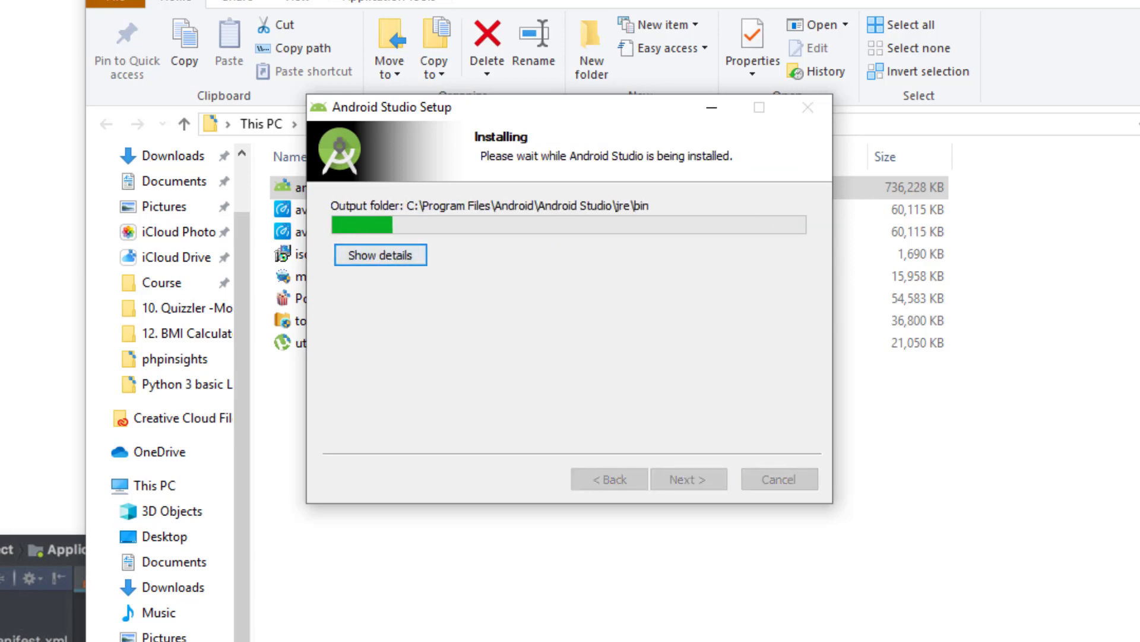
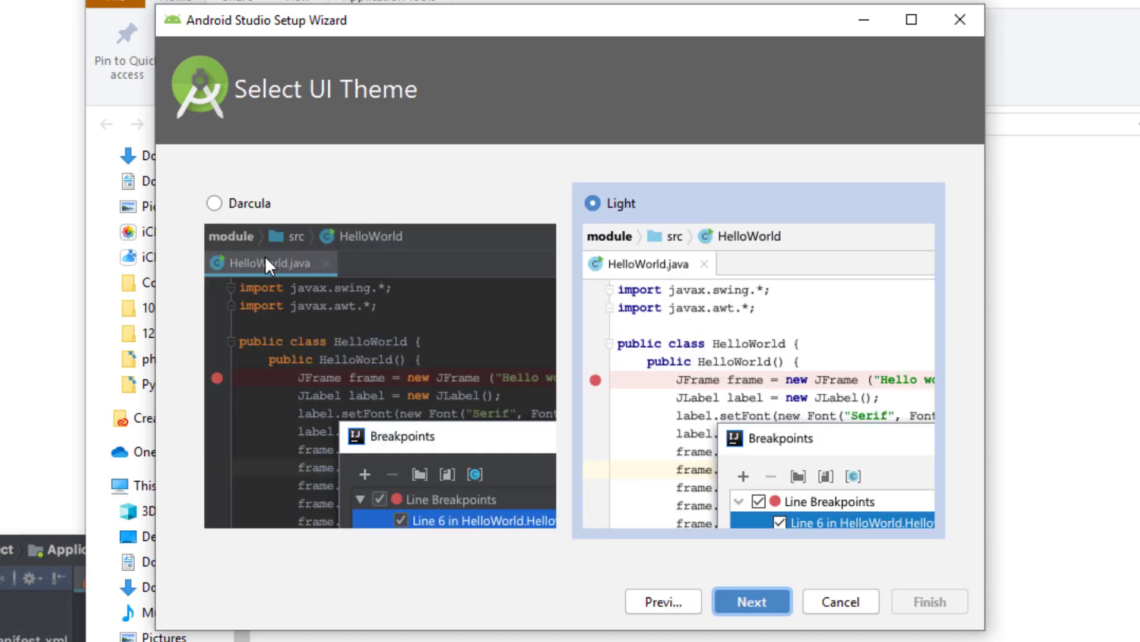
Step: Choose the Darcula UI theme in the Android Studio Setup Wizard and proceed to Verify Settings
{"action": "left_click", "coordinate": [265, 257]}
{"action": "left_click", "coordinate": [711, 345]}
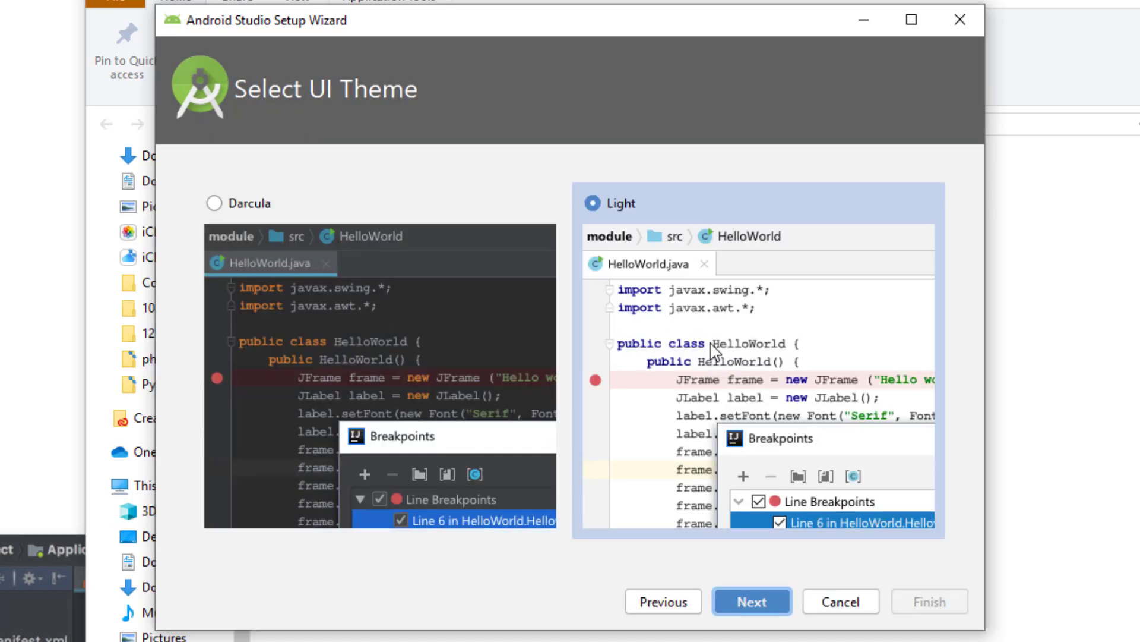
{"action": "left_click", "coordinate": [421, 348]}
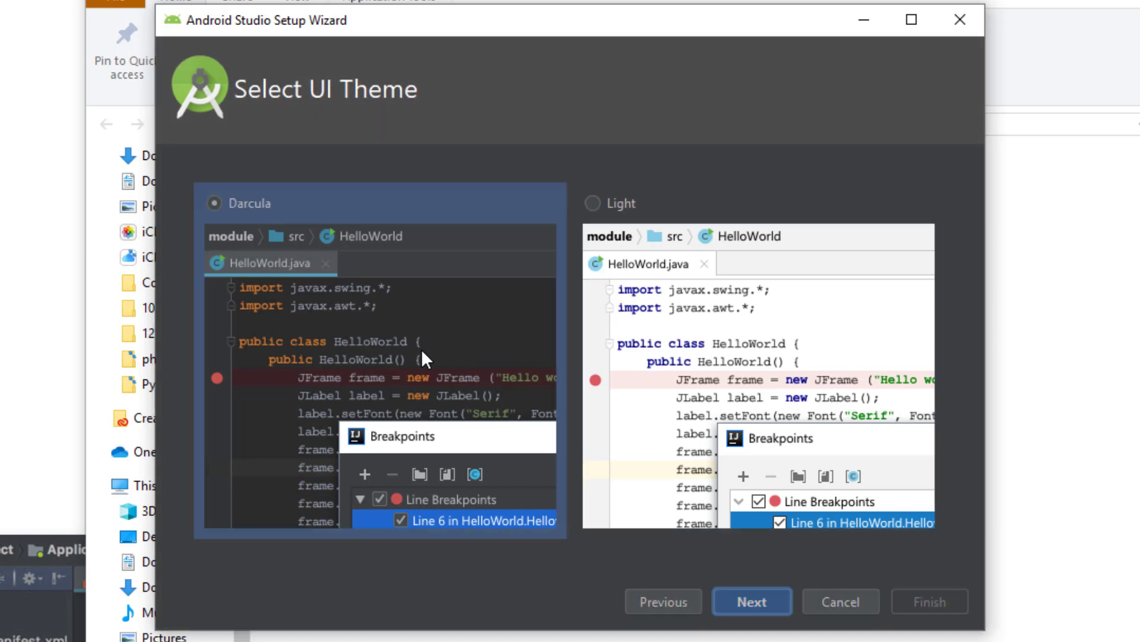
{"action": "left_click", "coordinate": [758, 602]}
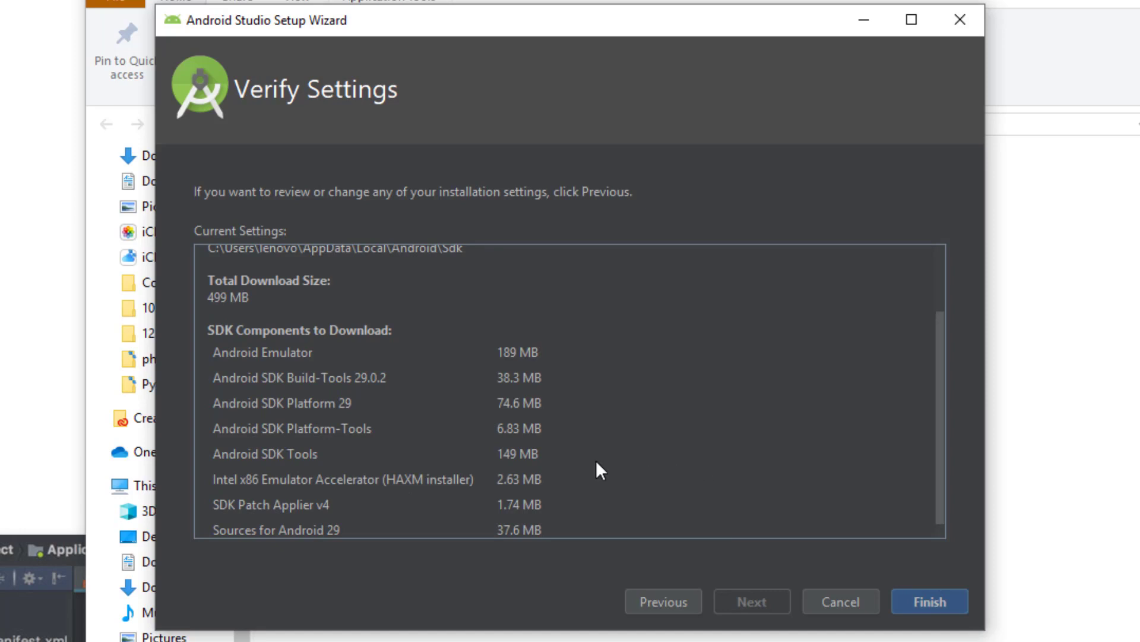
Step: Review the SDK components to download, including the Build-Tools, Platform, SDK Tools and Intel x86 Emulator Accelerator entries
{"action": "scroll", "coordinate": [596, 460], "scroll_direction": "down", "scroll_amount": 1}
{"action": "scroll", "coordinate": [576, 459], "scroll_direction": "up", "scroll_amount": 4}
{"action": "scroll", "coordinate": [556, 460], "scroll_direction": "down", "scroll_amount": 4}
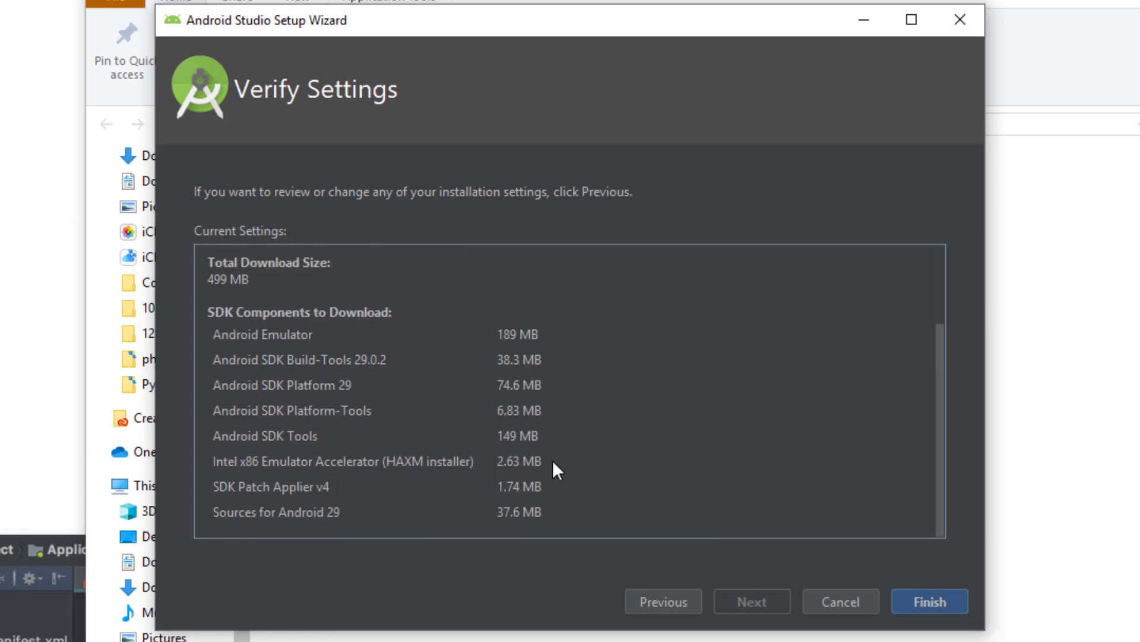
{"action": "left_click_drag", "start_coordinate": [486, 504], "coordinate": [207, 312]}
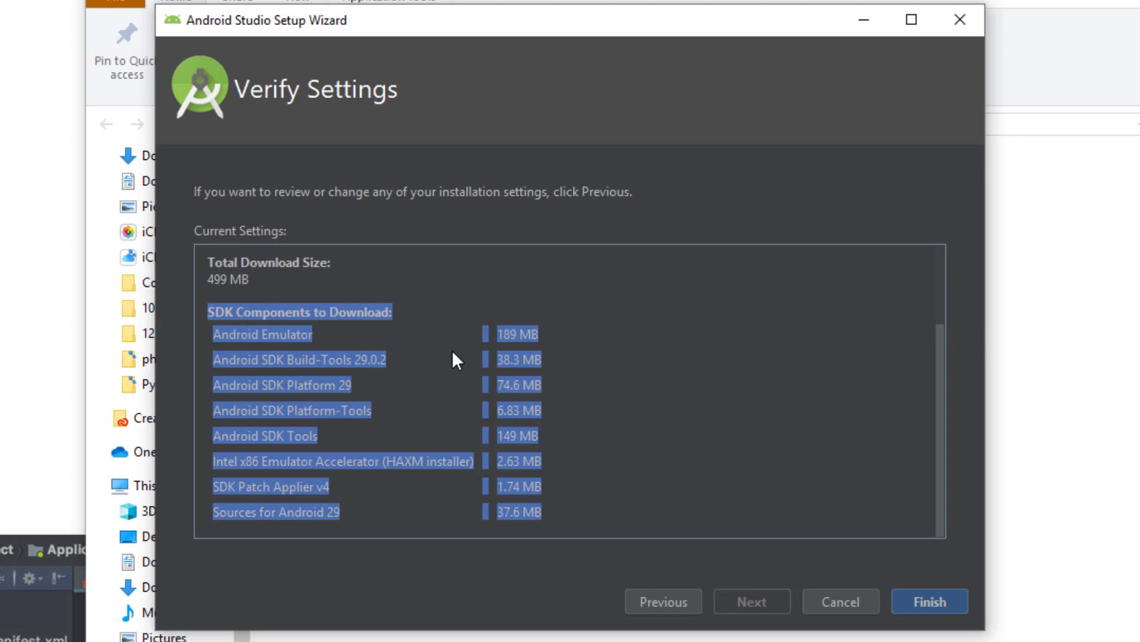
{"action": "left_click", "coordinate": [349, 348]}
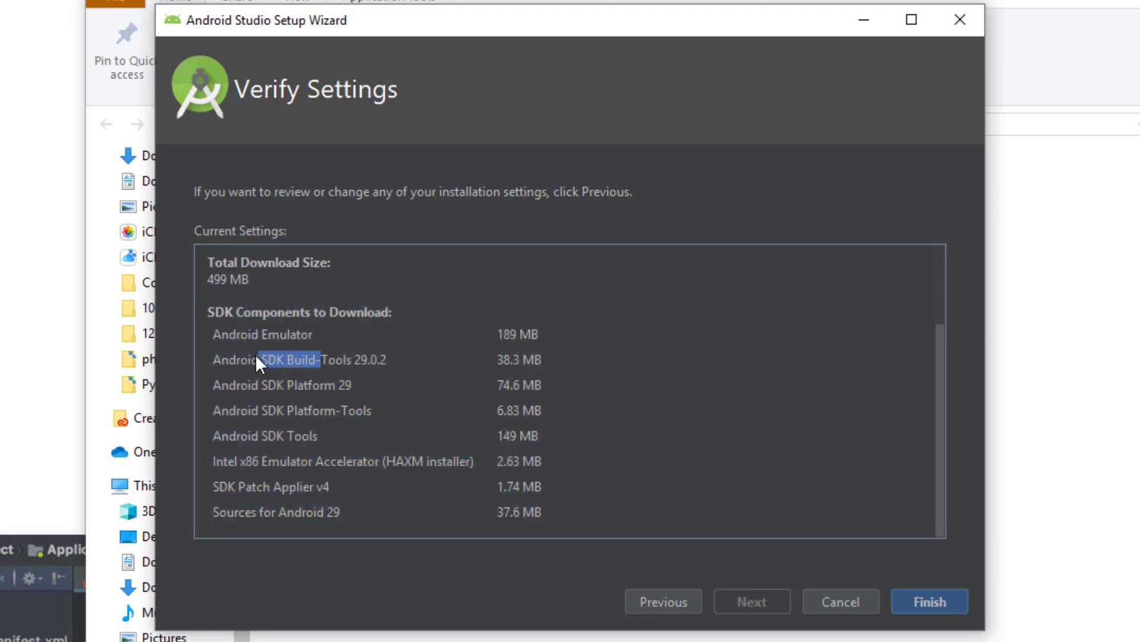
{"action": "mouse_move", "coordinate": [321, 382]}
{"action": "left_mouse_down"}
{"action": "mouse_move", "coordinate": [251, 381]}
{"action": "mouse_move", "coordinate": [359, 376]}
{"action": "mouse_move", "coordinate": [334, 378]}
{"action": "left_mouse_up"}
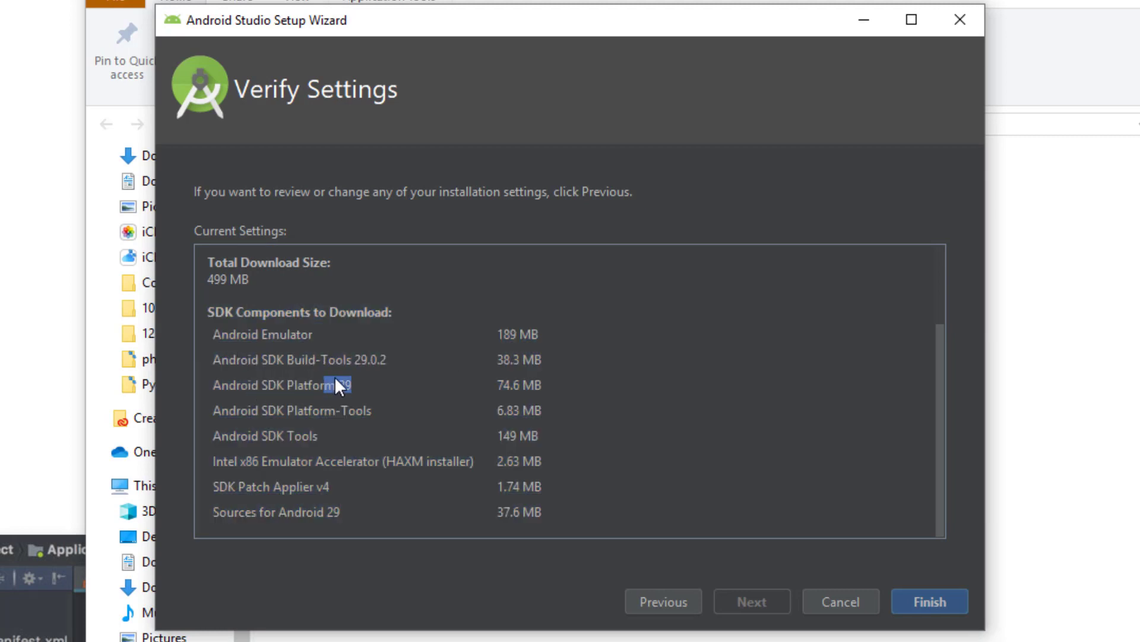
{"action": "left_click_drag", "start_coordinate": [321, 435], "coordinate": [309, 435]}
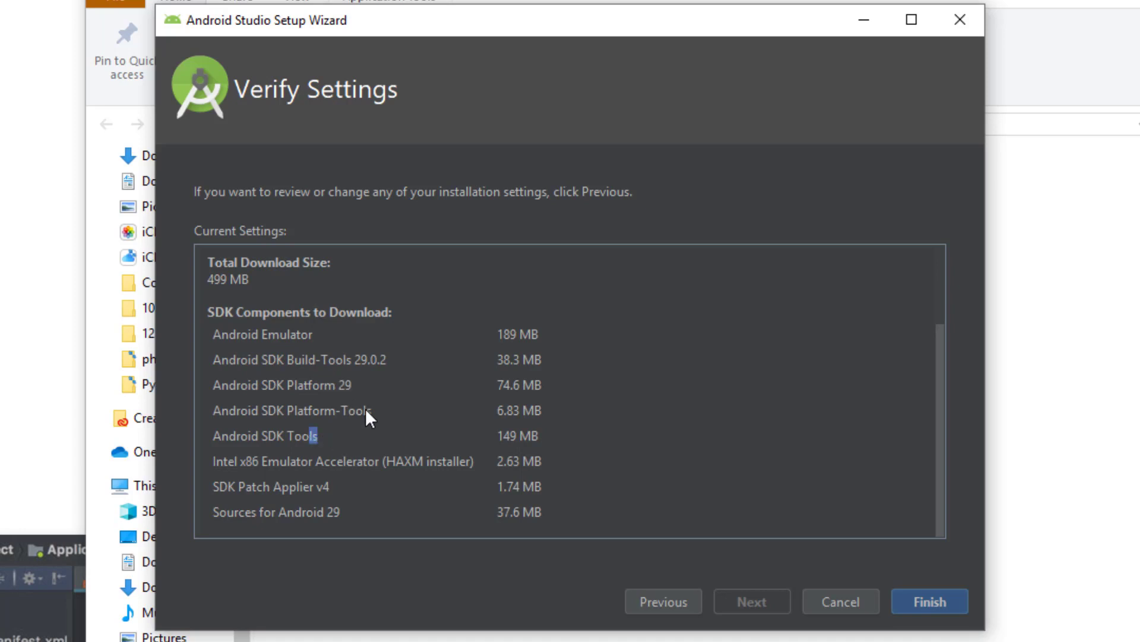
{"action": "left_click_drag", "start_coordinate": [378, 466], "coordinate": [328, 458]}
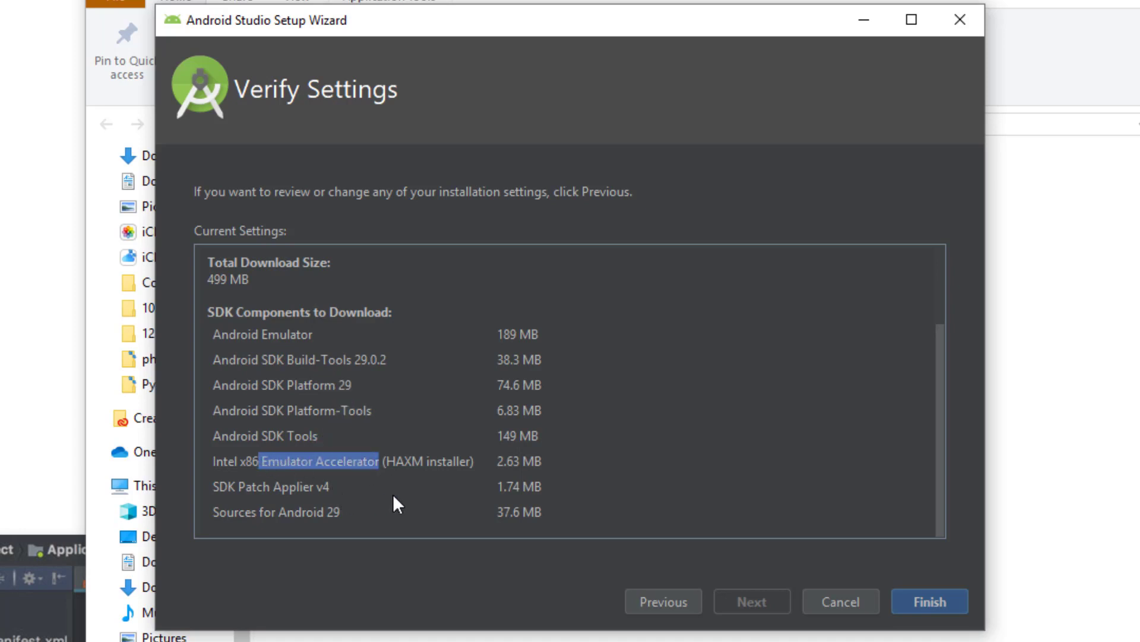
Step: Switch to the Command Prompt and run flutter doctor again
{"action": "left_click", "coordinate": [535, 498]}
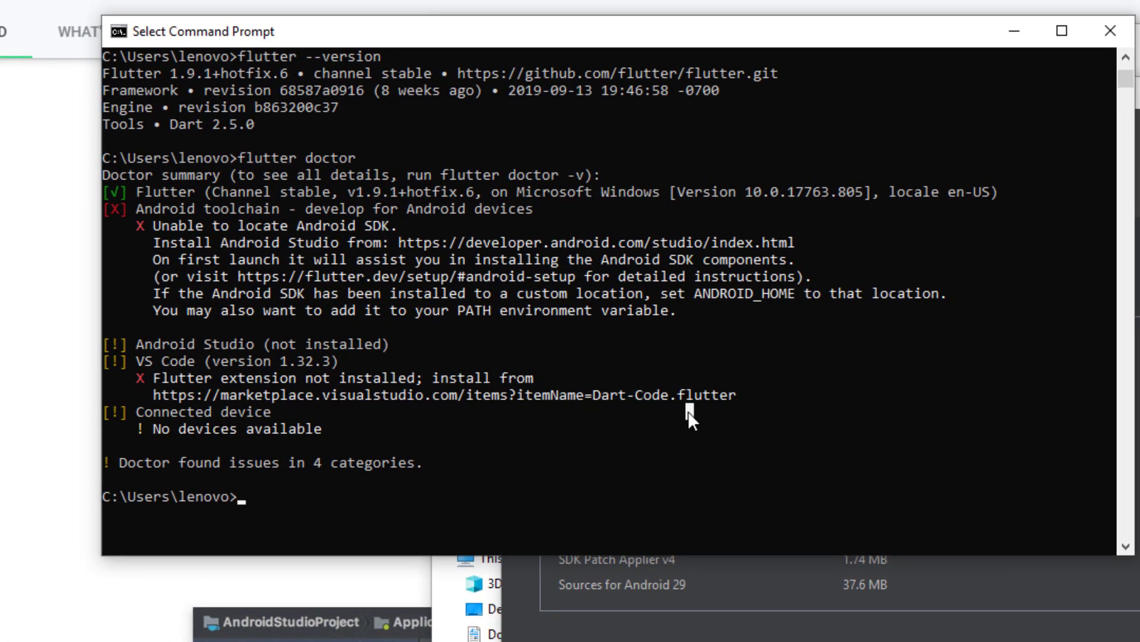
{"action": "key", "text": "Up"}
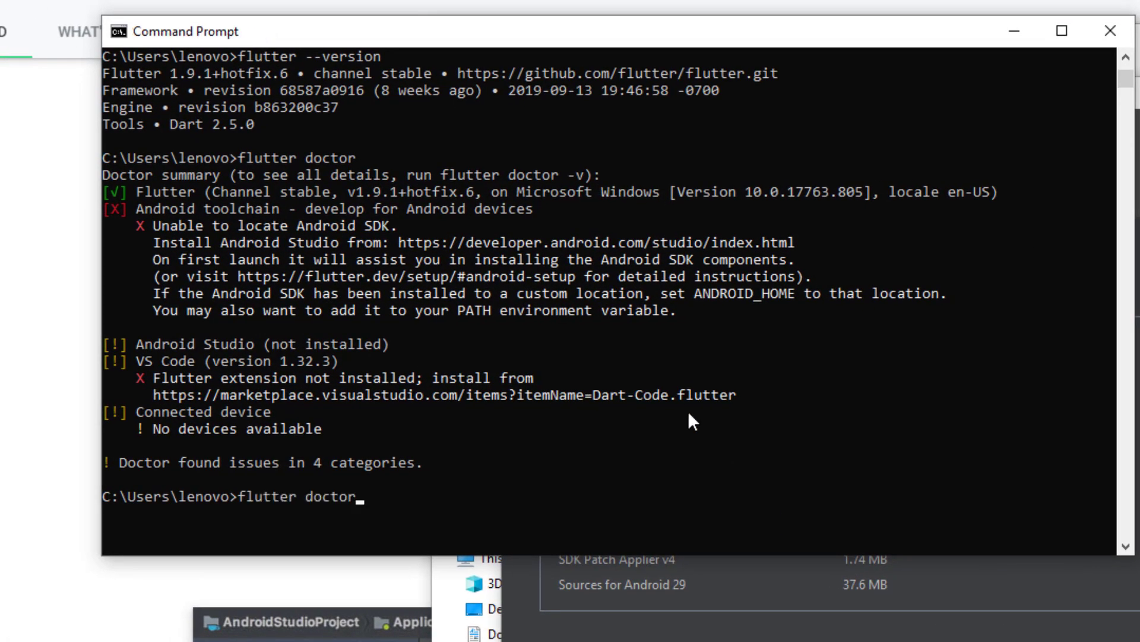
{"action": "key", "text": "Return"}
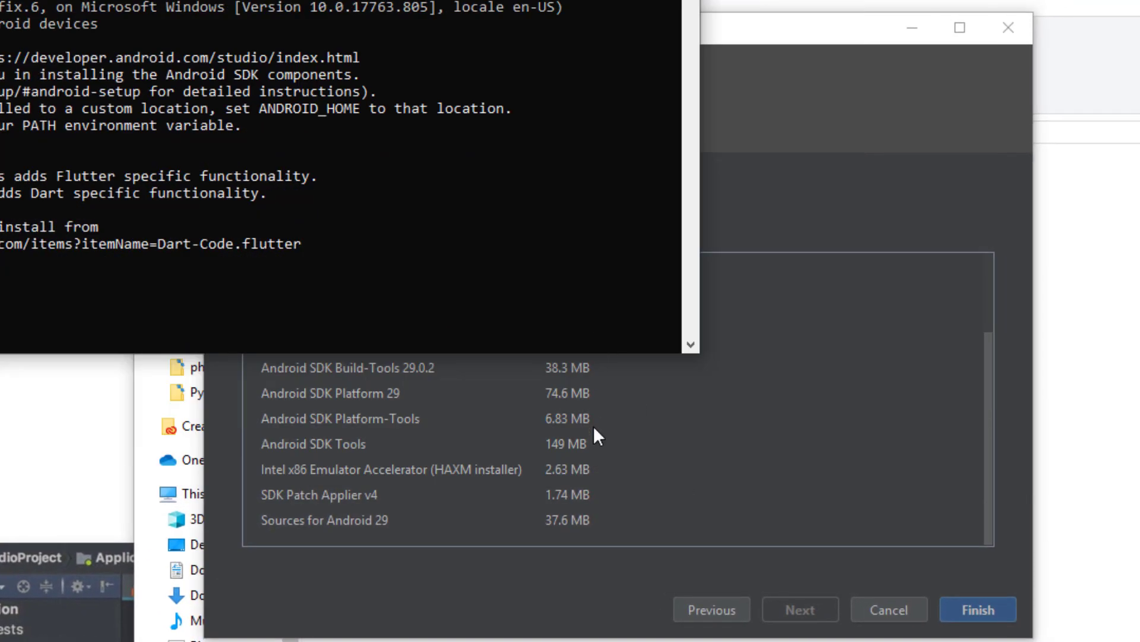
Step: Return to the Android Studio Setup Wizard, start downloading the SDK components and show the download details
{"action": "left_click", "coordinate": [594, 461]}
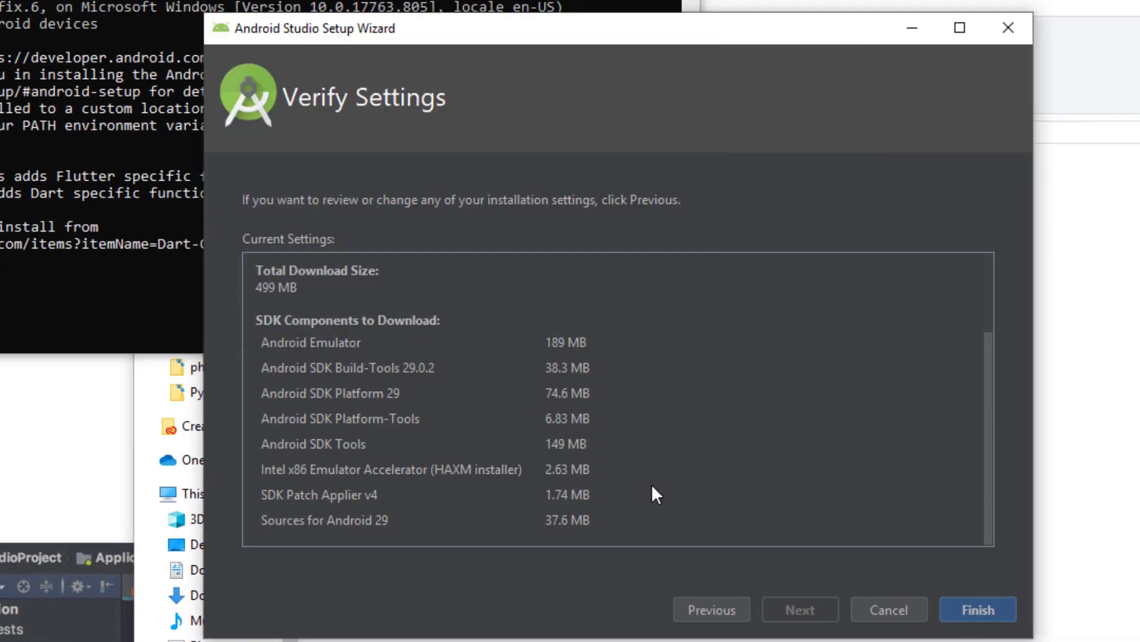
{"action": "left_click", "coordinate": [972, 608]}
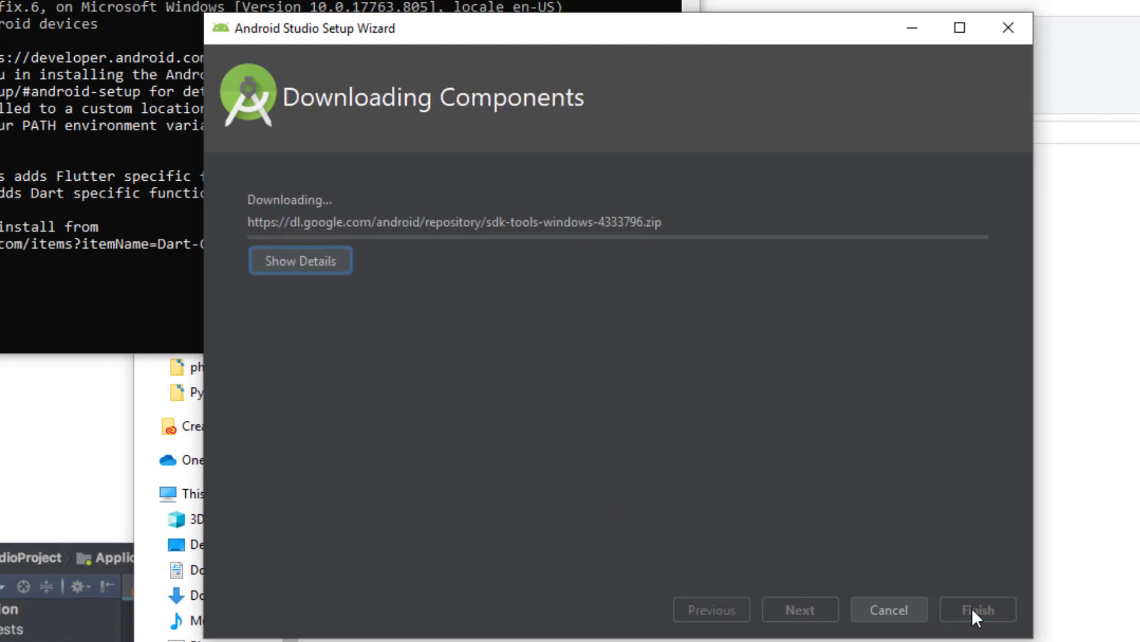
{"action": "left_click", "coordinate": [330, 256]}
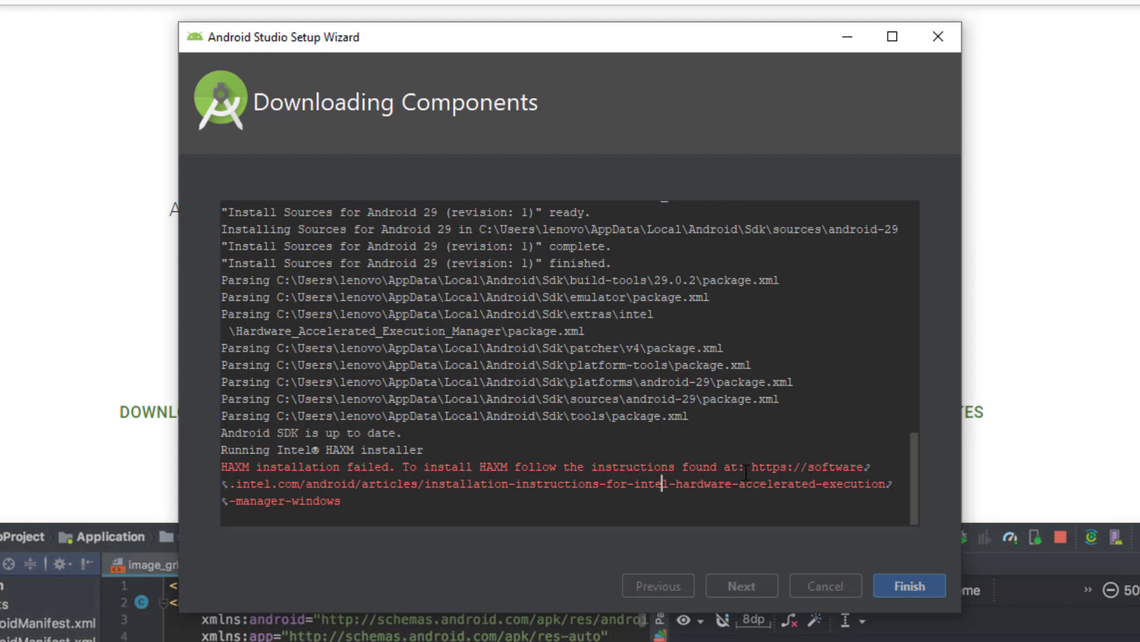
Step: Select the HAXM installation instructions link in the component log and finish the setup wizard
{"action": "left_click_drag", "start_coordinate": [749, 468], "coordinate": [386, 496]}
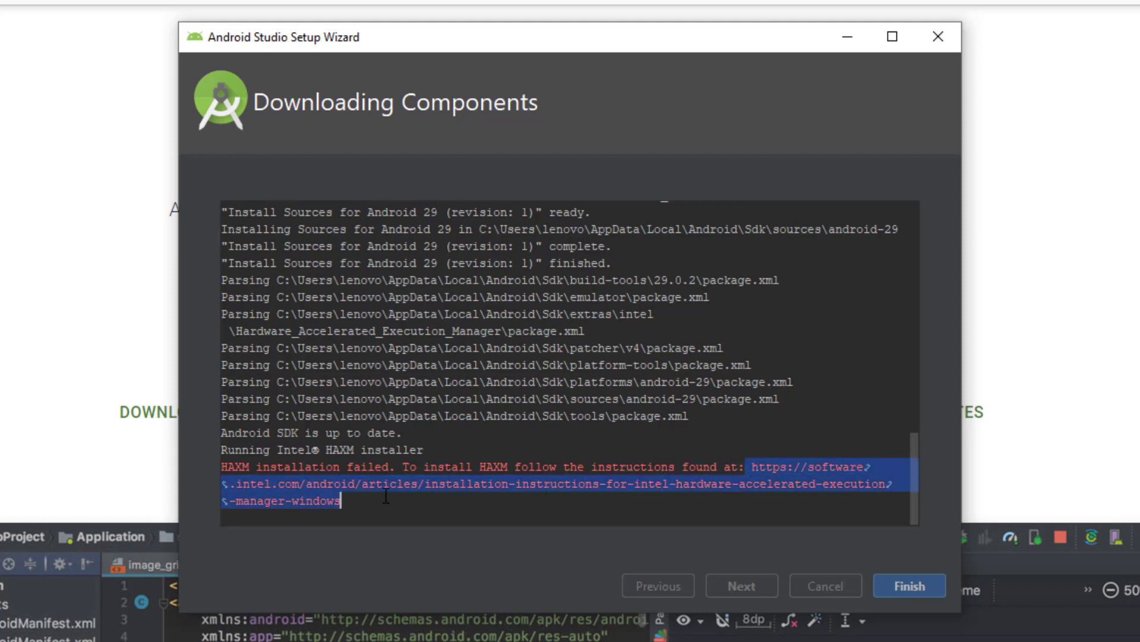
{"action": "left_click", "coordinate": [318, 493]}
{"action": "left_click_drag", "start_coordinate": [672, 499], "coordinate": [751, 467]}
{"action": "right_click", "coordinate": [783, 471]}
{"action": "left_click", "coordinate": [790, 476]}
{"action": "left_click", "coordinate": [793, 500]}
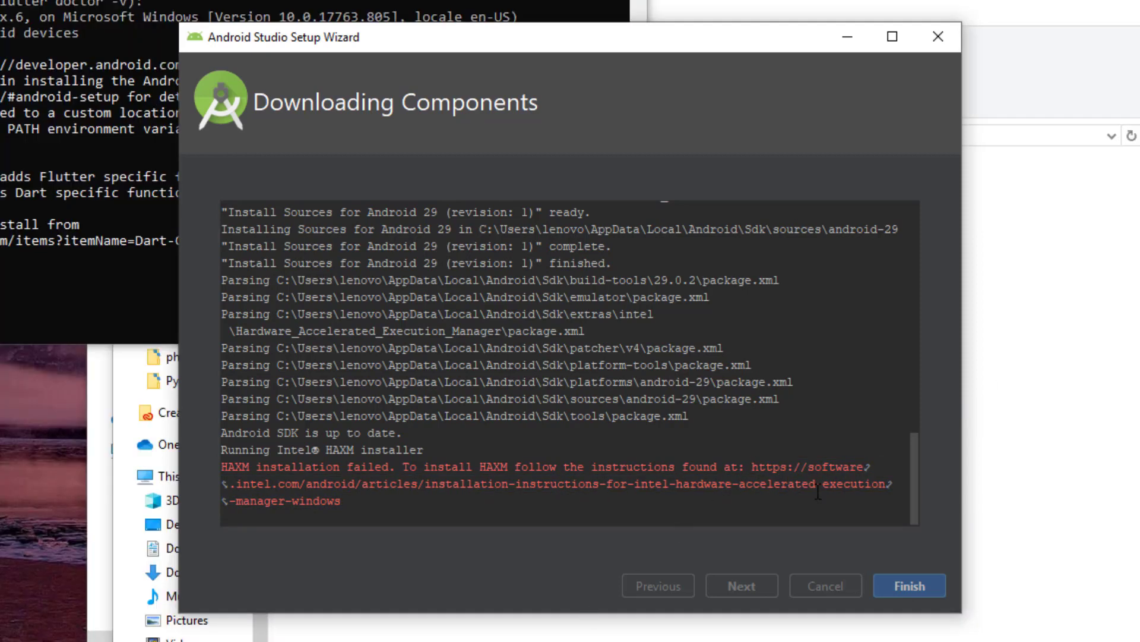
{"action": "left_click", "coordinate": [911, 583]}
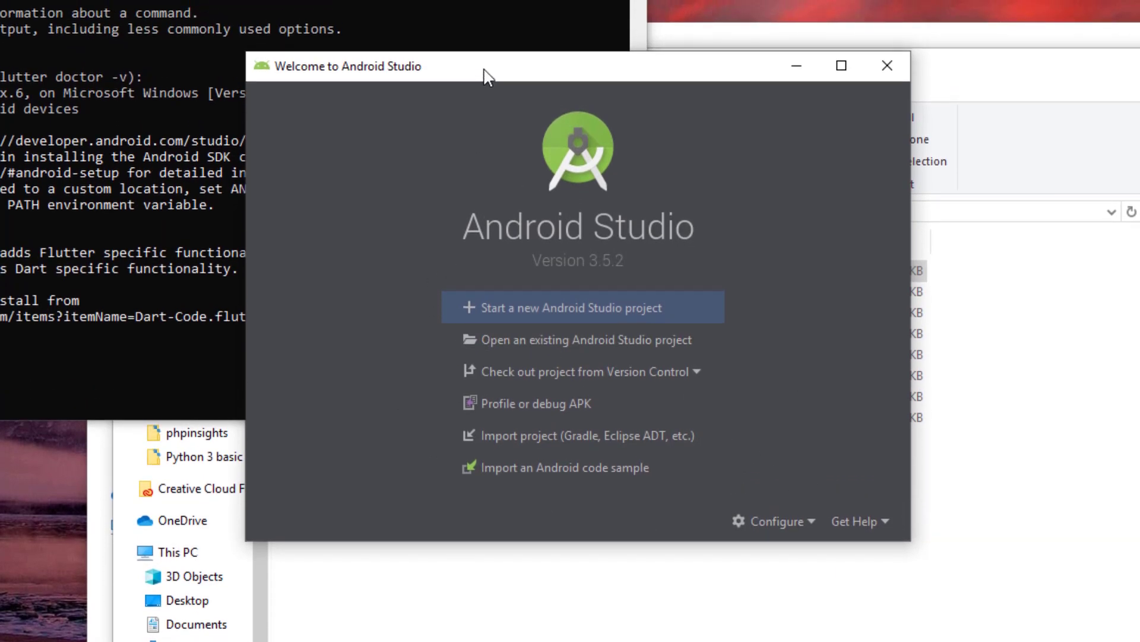
Step: Switch to a cleared Command Prompt and run flutter doctor
{"action": "left_click_drag", "start_coordinate": [484, 70], "coordinate": [484, 82]}
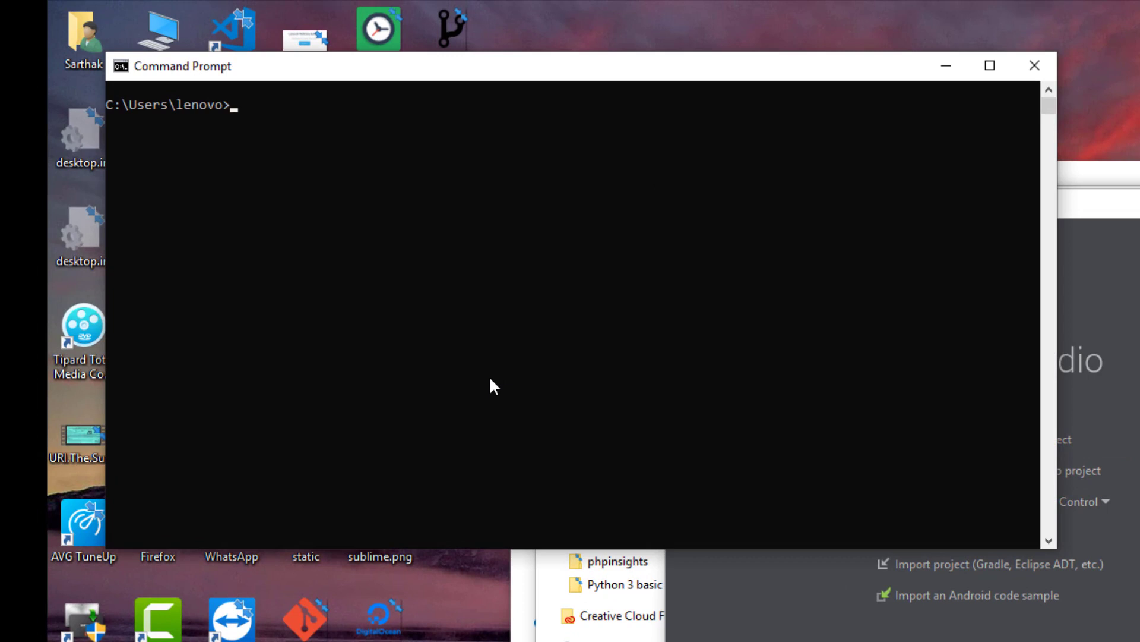
{"action": "type", "text": "flutter doctor"}
{"action": "key", "text": "Return"}
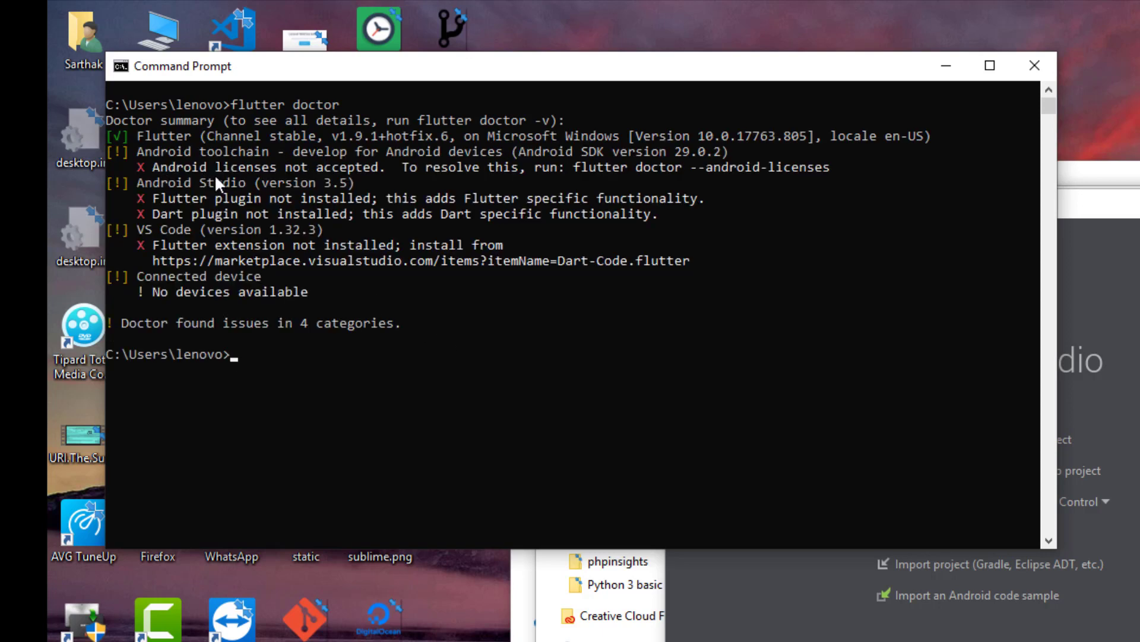
Step: Examine the flutter doctor entries on Android licenses and the missing Flutter and Dart plugins for Android Studio
{"action": "left_click_drag", "start_coordinate": [224, 166], "coordinate": [285, 167]}
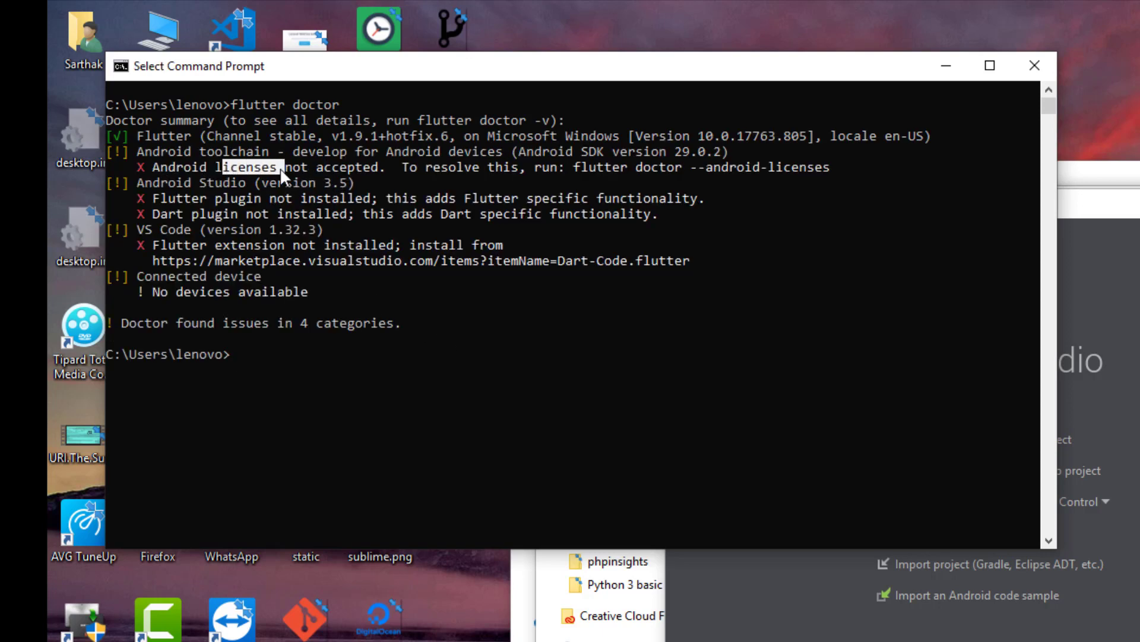
{"action": "left_click", "coordinate": [156, 199]}
{"action": "left_click_drag", "start_coordinate": [134, 180], "coordinate": [252, 181]}
{"action": "left_click_drag", "start_coordinate": [157, 198], "coordinate": [215, 211]}
{"action": "left_click", "coordinate": [147, 214]}
{"action": "left_click", "coordinate": [411, 263]}
{"action": "left_click_drag", "start_coordinate": [491, 215], "coordinate": [271, 199]}
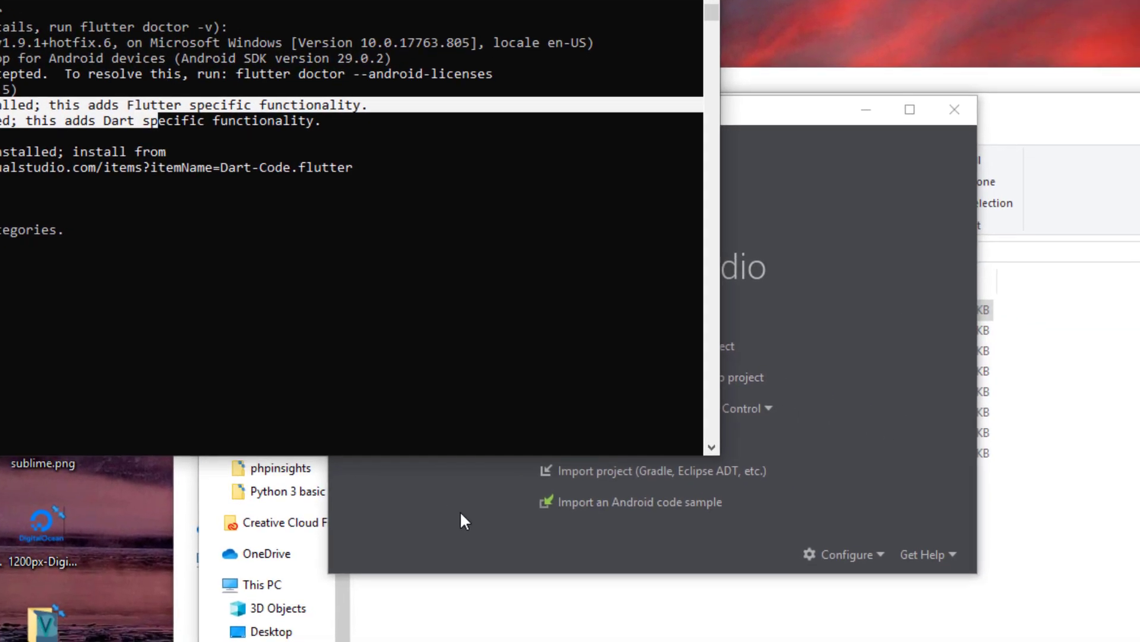
Step: Switch to the Android Studio welcome window, open the plugin marketplace and search it for "flutter"
{"action": "left_click", "coordinate": [461, 514]}
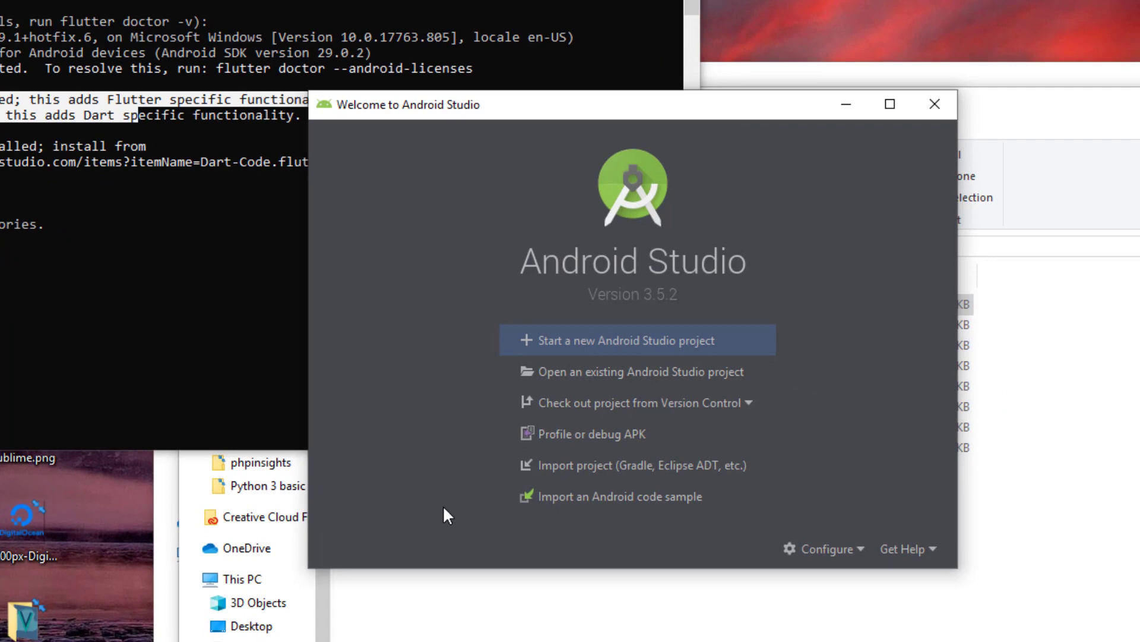
{"action": "left_click", "coordinate": [832, 556]}
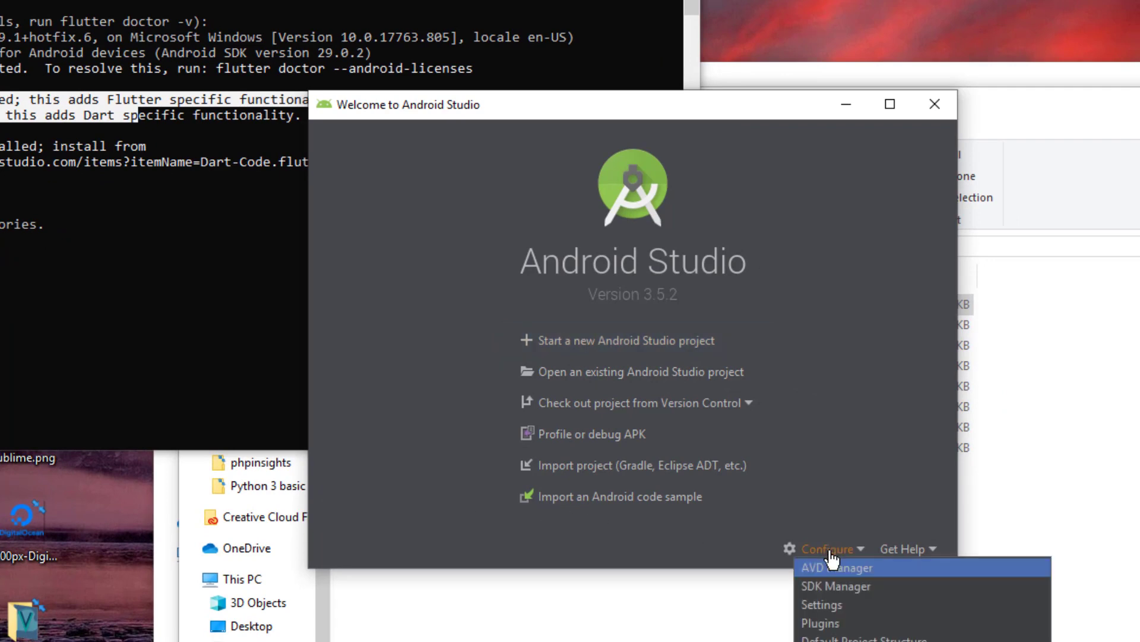
{"action": "left_click", "coordinate": [852, 624]}
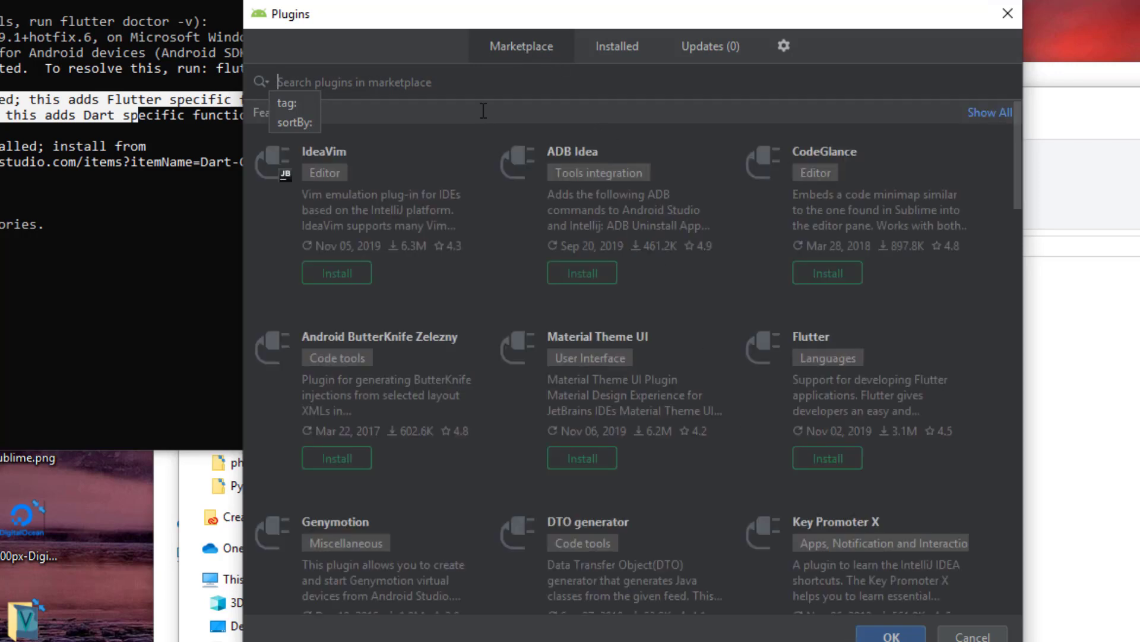
{"action": "type", "text": "fluter"}
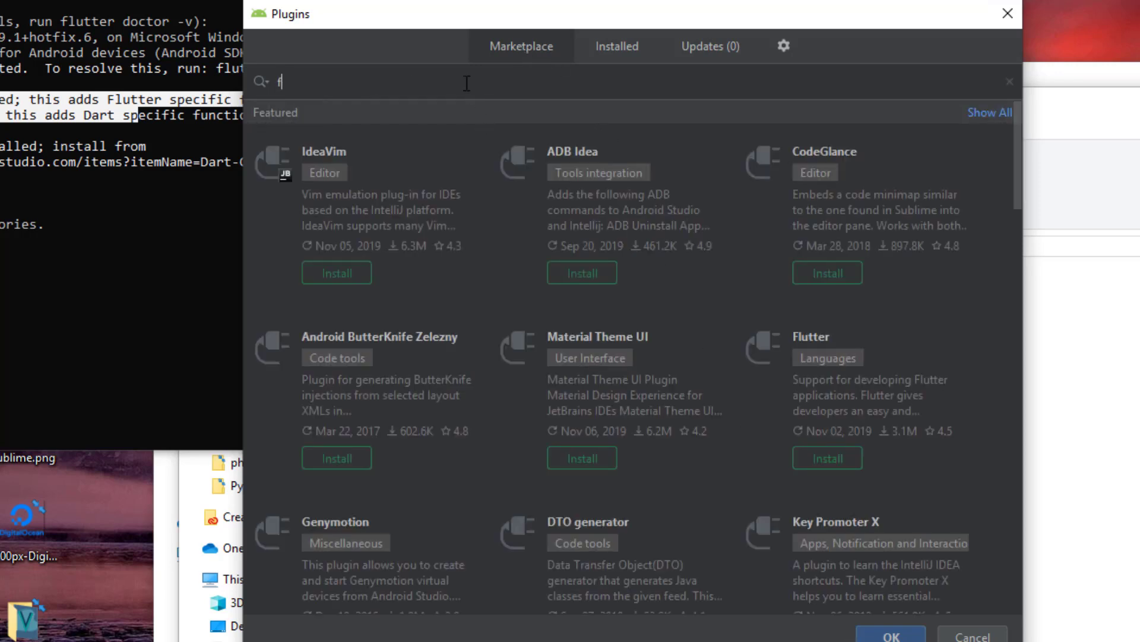
{"action": "key", "text": "Left"}
{"action": "key", "text": "Left"}
{"action": "type", "text": "t"}
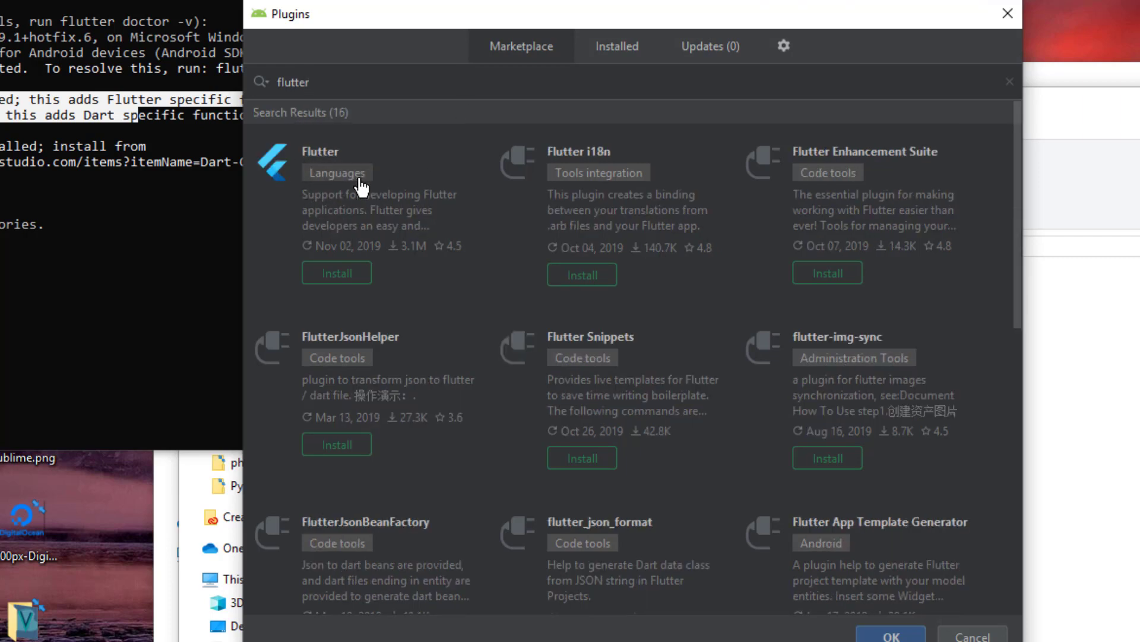
Step: Install the Flutter plugin, accepting the third-party privacy note and the required Dart plugin
{"action": "left_click", "coordinate": [348, 268]}
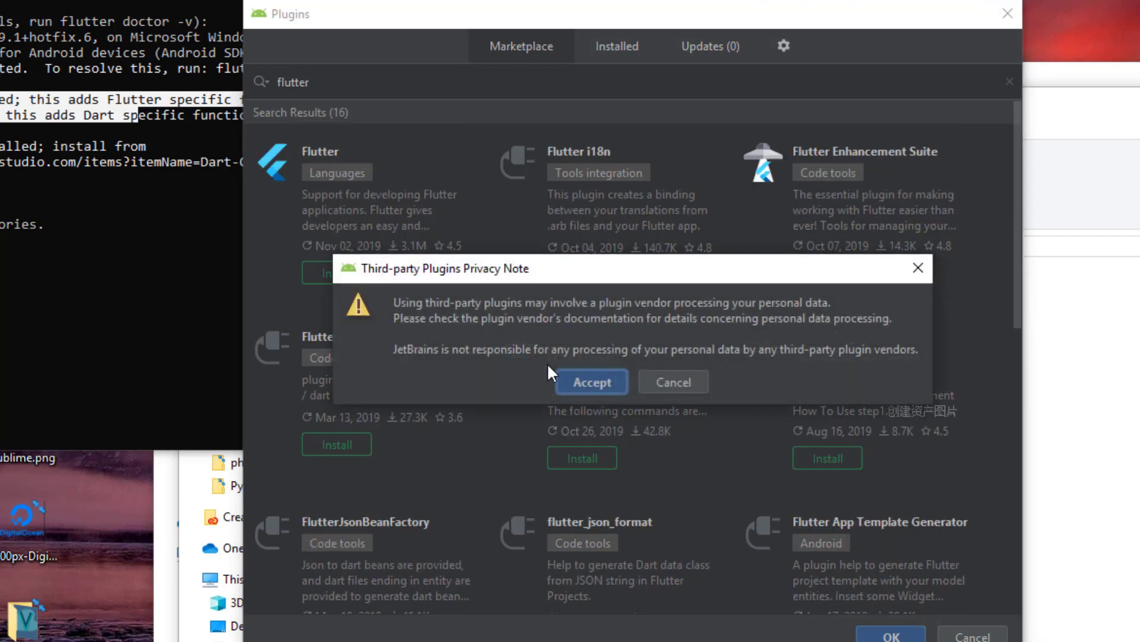
{"action": "left_click", "coordinate": [589, 378]}
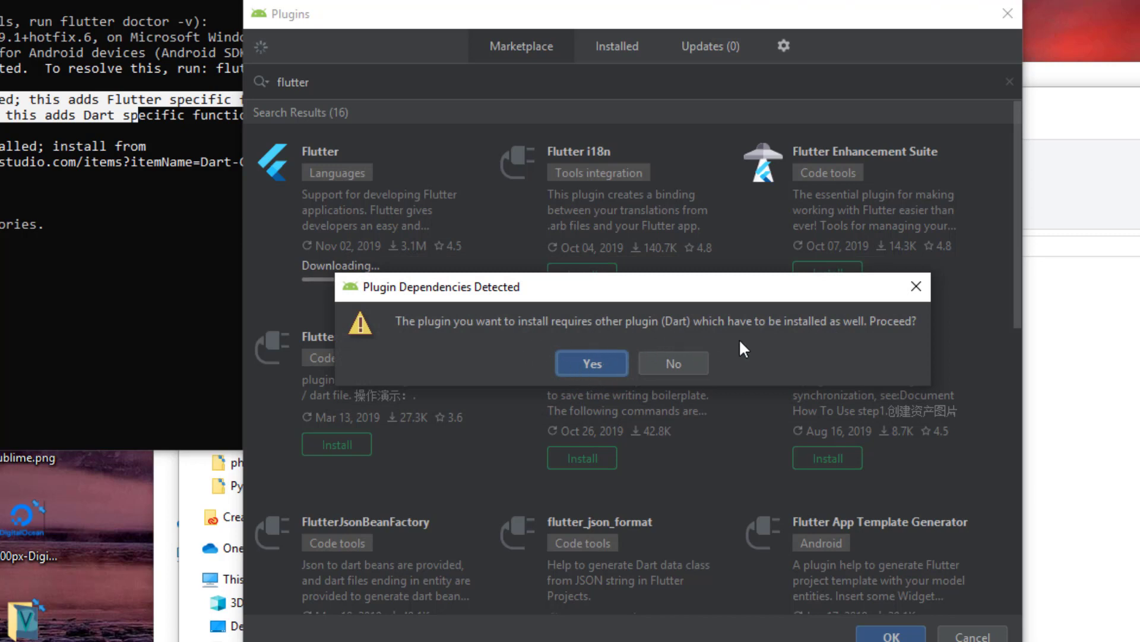
{"action": "left_click", "coordinate": [604, 363]}
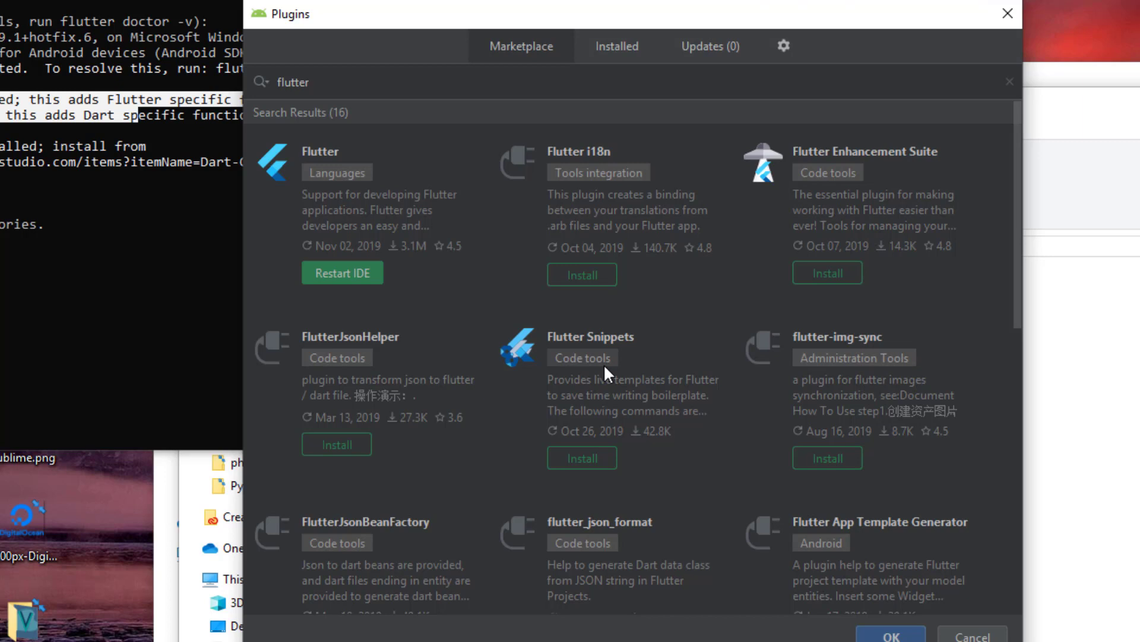
Step: Show the Dart plugin's details and restart Android Studio to activate the installed plugins
{"action": "left_click", "coordinate": [443, 80]}
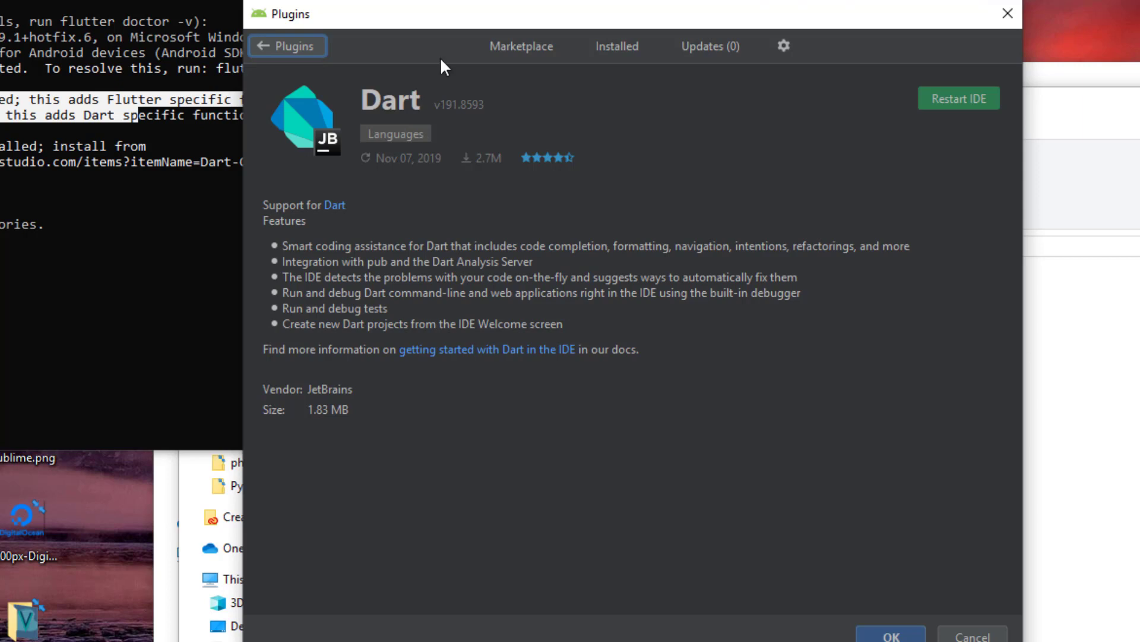
{"action": "left_click", "coordinate": [964, 97]}
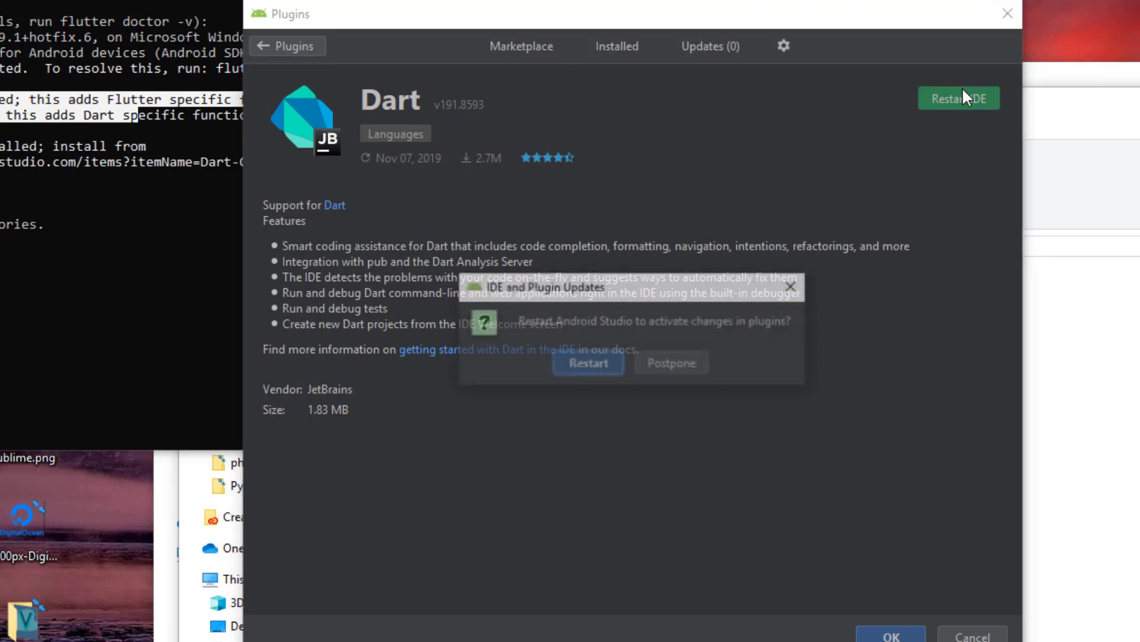
{"action": "left_click", "coordinate": [597, 363]}
{"action": "left_click", "coordinate": [327, 421]}
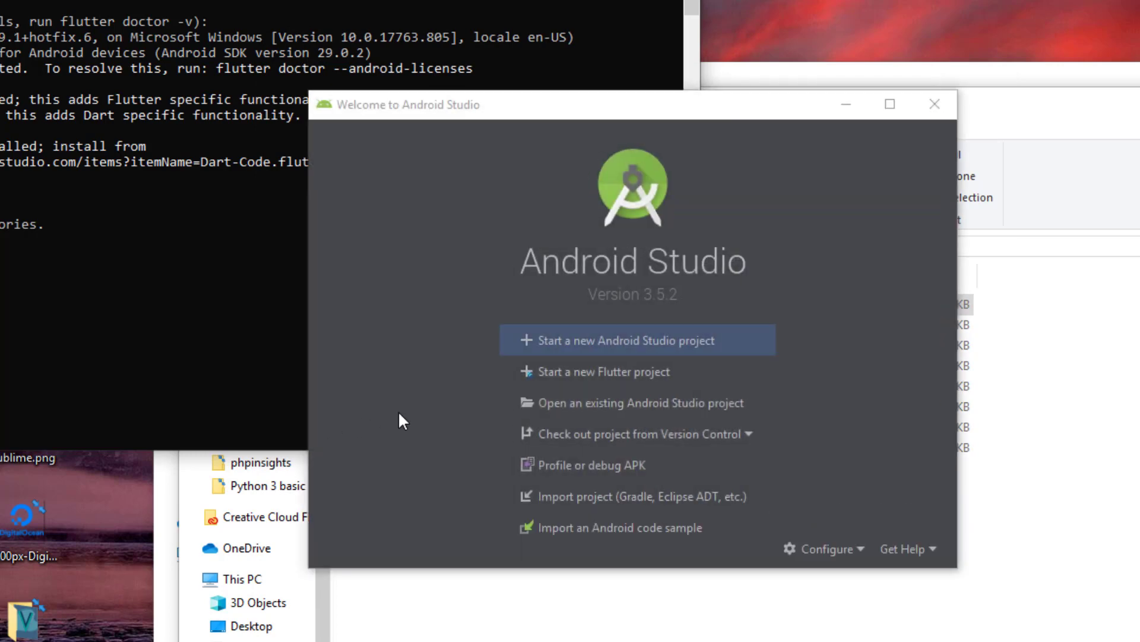
{"action": "left_click", "coordinate": [401, 327]}
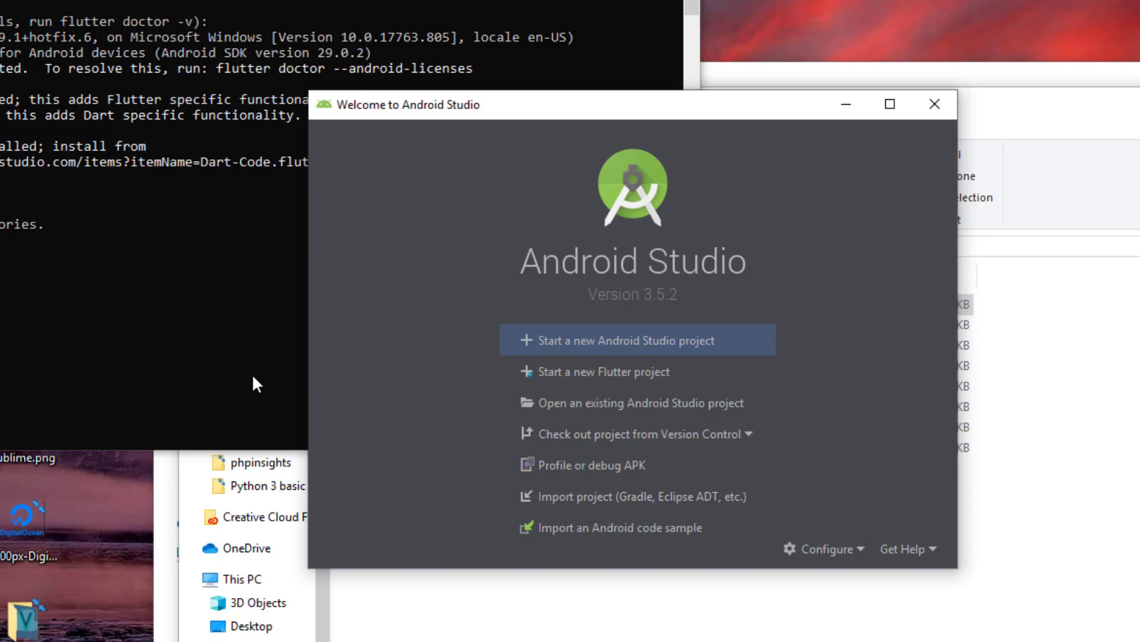
Step: Switch to the Command Prompt and rerun flutter doctor to recheck the Android Studio plugins
{"action": "left_click", "coordinate": [297, 380]}
{"action": "key", "text": "Return"}
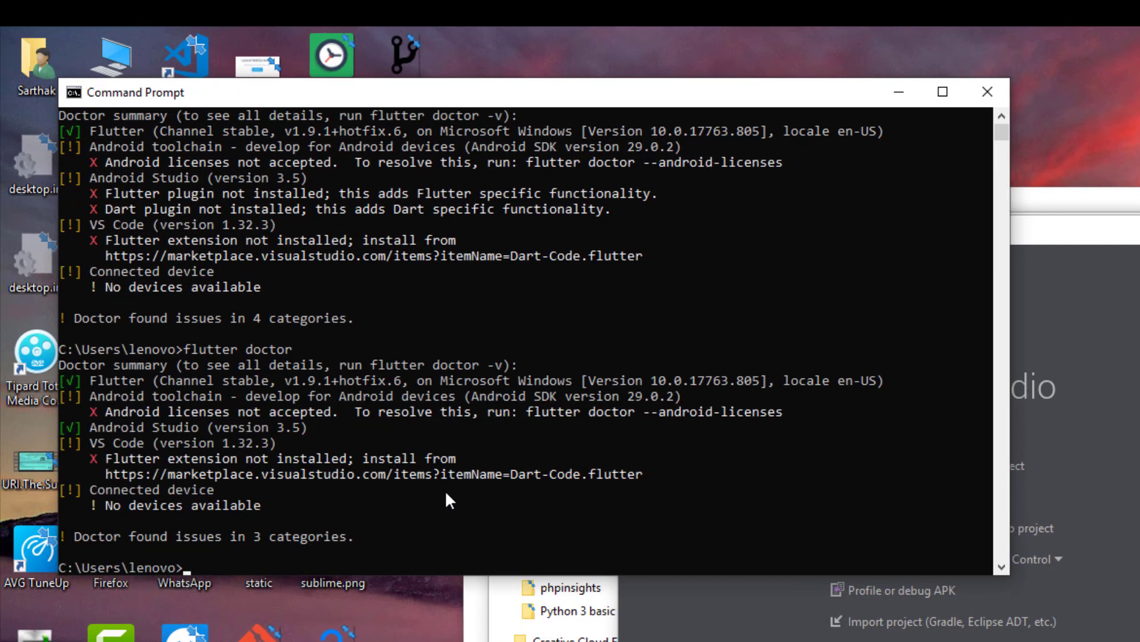
Step: Examine the Android Studio, VS Code and Connected device entries in the latest flutter doctor summary
{"action": "left_click_drag", "start_coordinate": [81, 429], "coordinate": [191, 427]}
{"action": "left_click", "coordinate": [279, 442]}
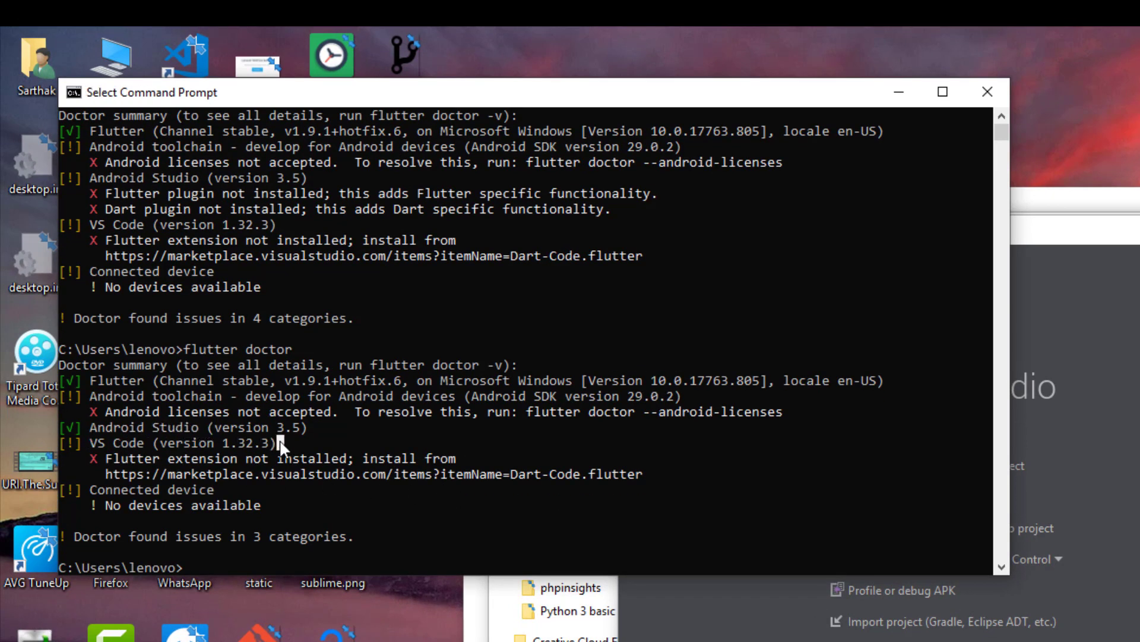
{"action": "left_click_drag", "start_coordinate": [81, 437], "coordinate": [696, 475]}
{"action": "left_click", "coordinate": [696, 476]}
{"action": "left_click_drag", "start_coordinate": [87, 484], "coordinate": [317, 511]}
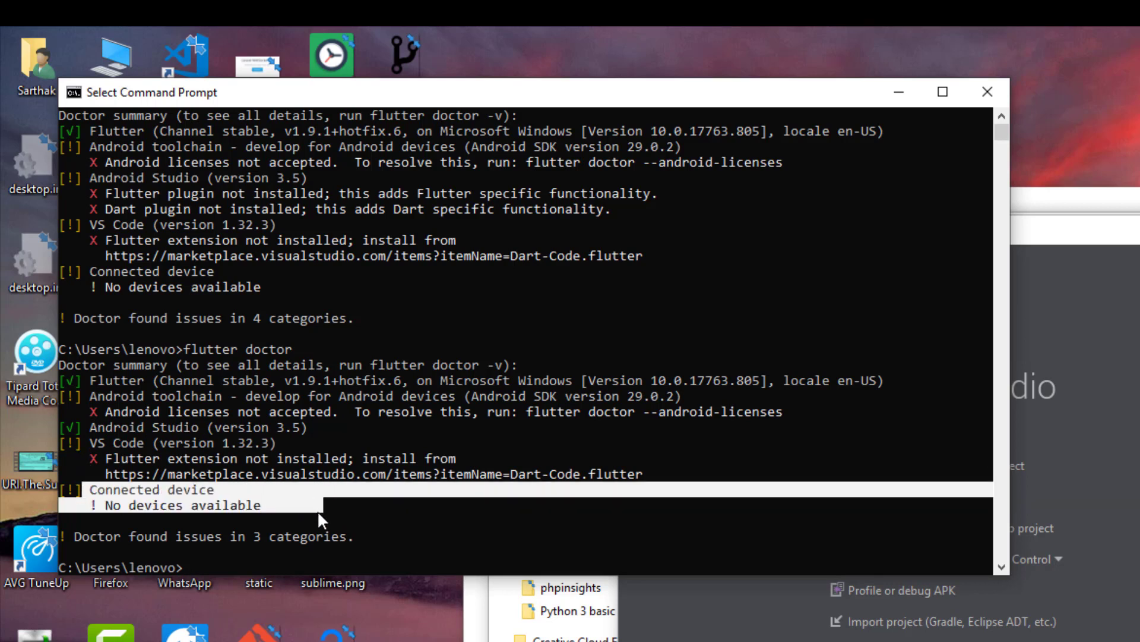
{"action": "left_click", "coordinate": [318, 510]}
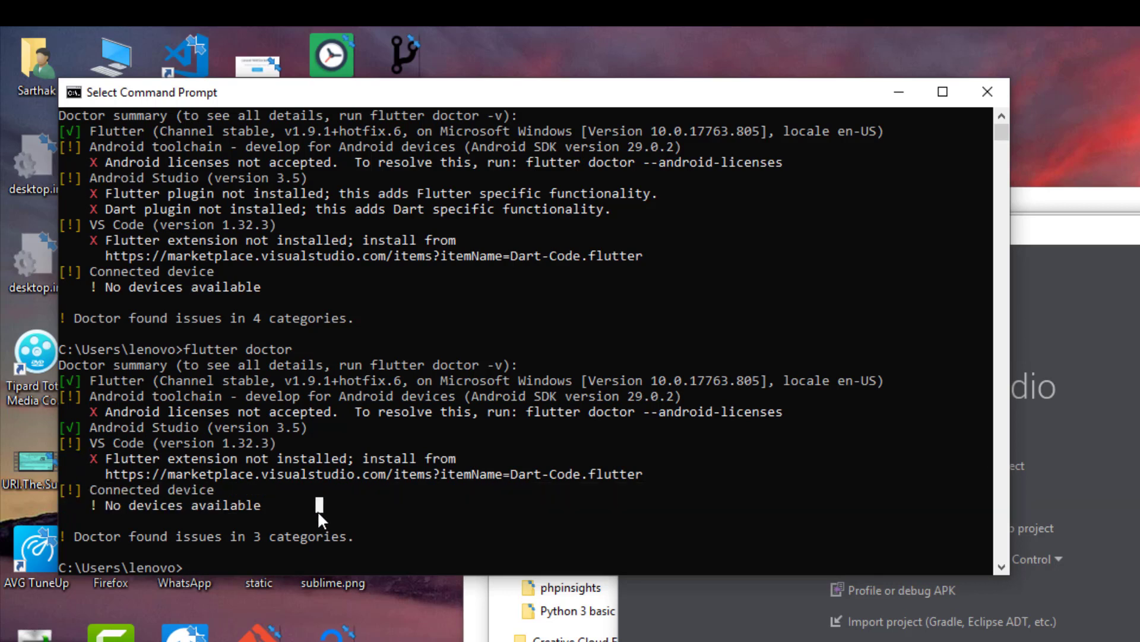
{"action": "left_click", "coordinate": [64, 489]}
{"action": "left_click_drag", "start_coordinate": [73, 492], "coordinate": [284, 508]}
{"action": "left_click", "coordinate": [284, 507]}
Step: Copy the suggested command flutter doctor --android-licenses from the summary and run it at the prompt
{"action": "left_click", "coordinate": [529, 411]}
{"action": "left_click_drag", "start_coordinate": [598, 410], "coordinate": [799, 419]}
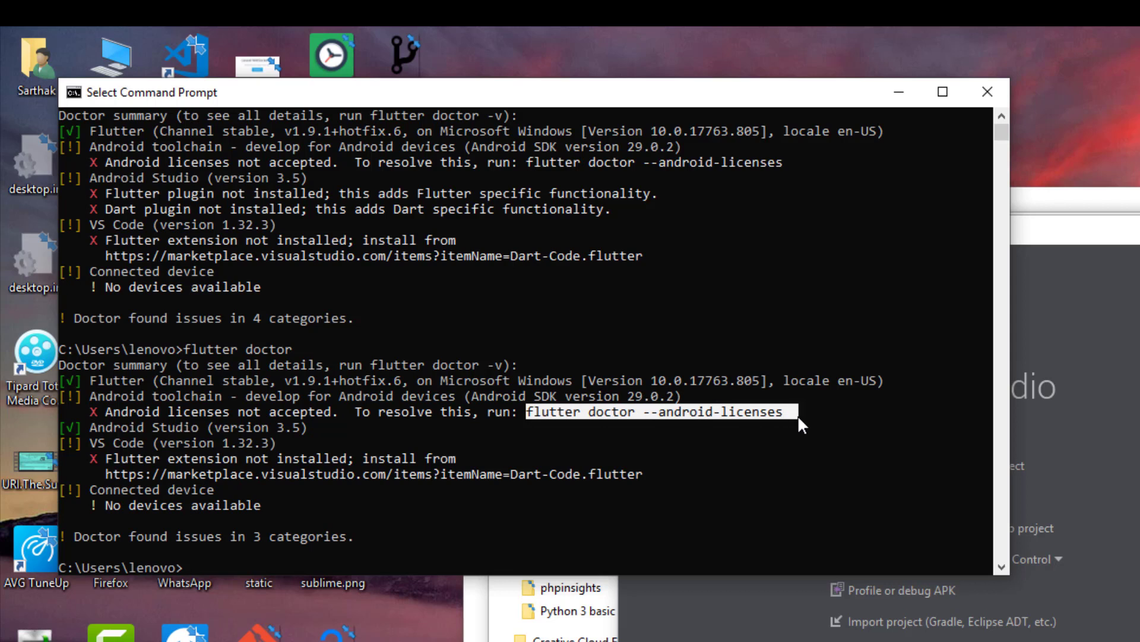
{"action": "key", "text": "ctrl+c"}
{"action": "key", "text": "ctrl+v"}
{"action": "key", "text": "Return"}
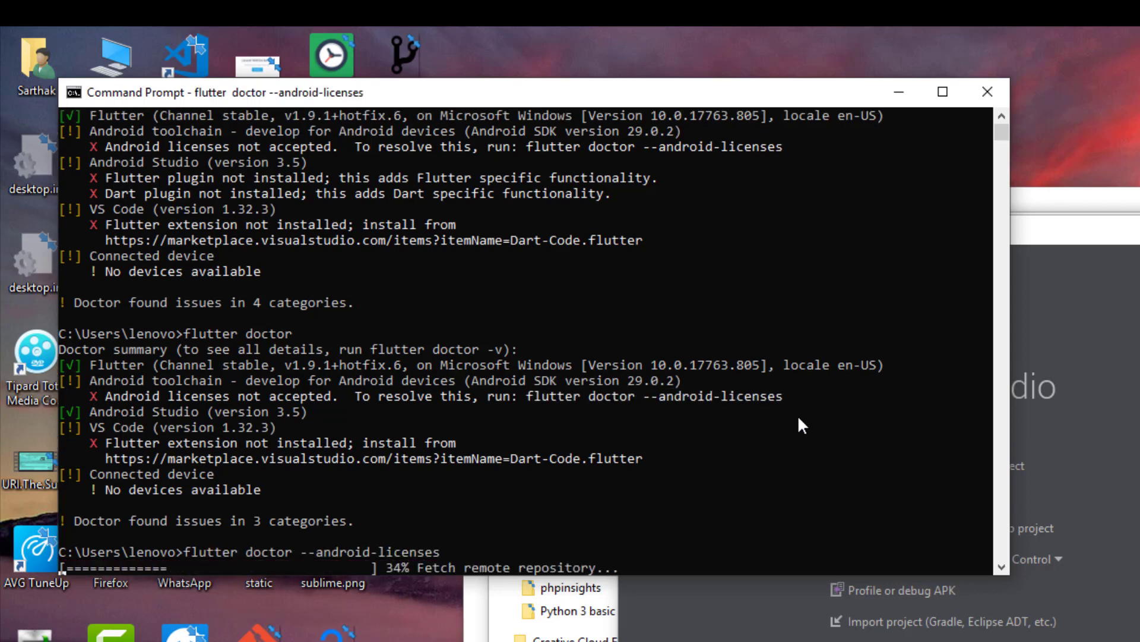
Step: Answer y to the license review and accept every Android SDK package license
{"action": "type", "text": "y"}
{"action": "key", "text": "Return"}
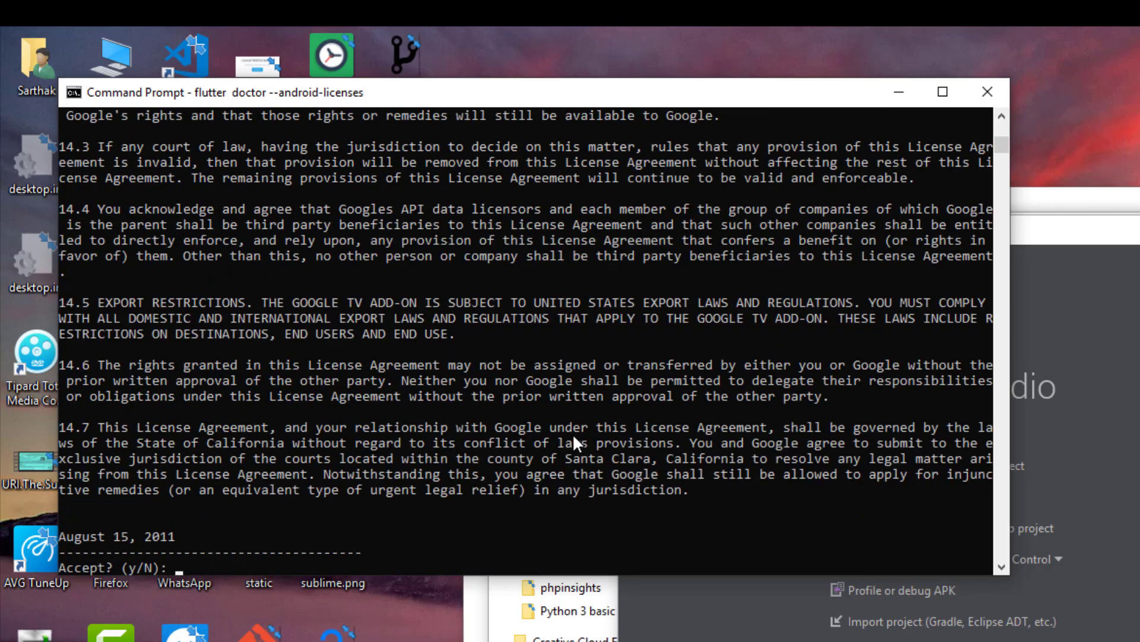
{"action": "type", "text": "y"}
{"action": "key", "text": "Return"}
{"action": "type", "text": "y"}
{"action": "key", "text": "Return"}
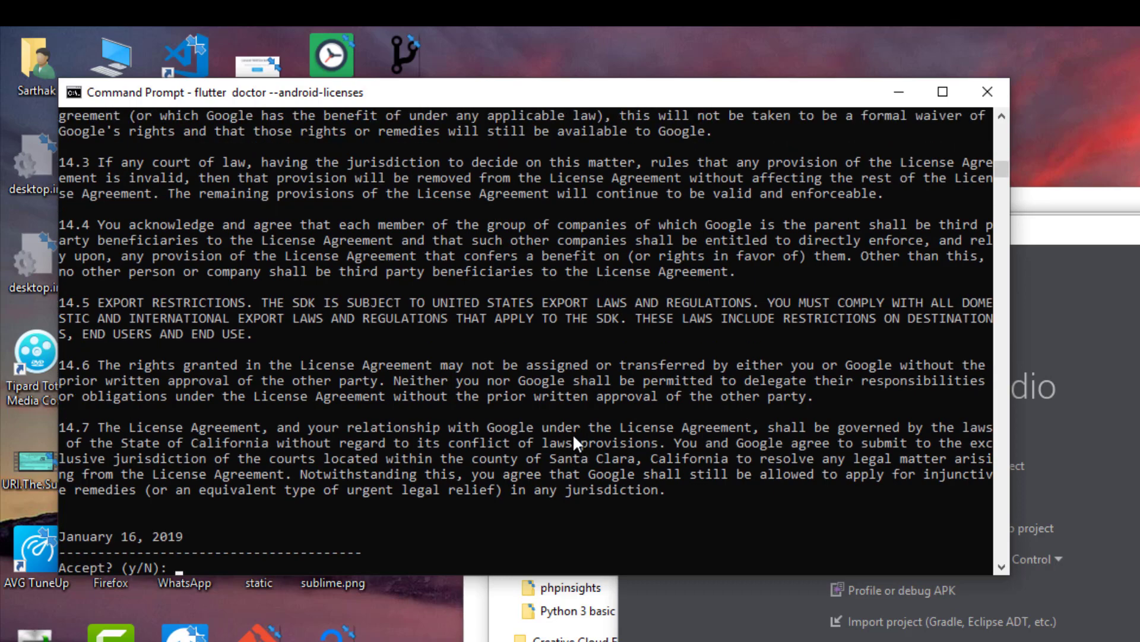
{"action": "type", "text": "y"}
{"action": "key", "text": "Return"}
{"action": "type", "text": "y"}
{"action": "key", "text": "Return"}
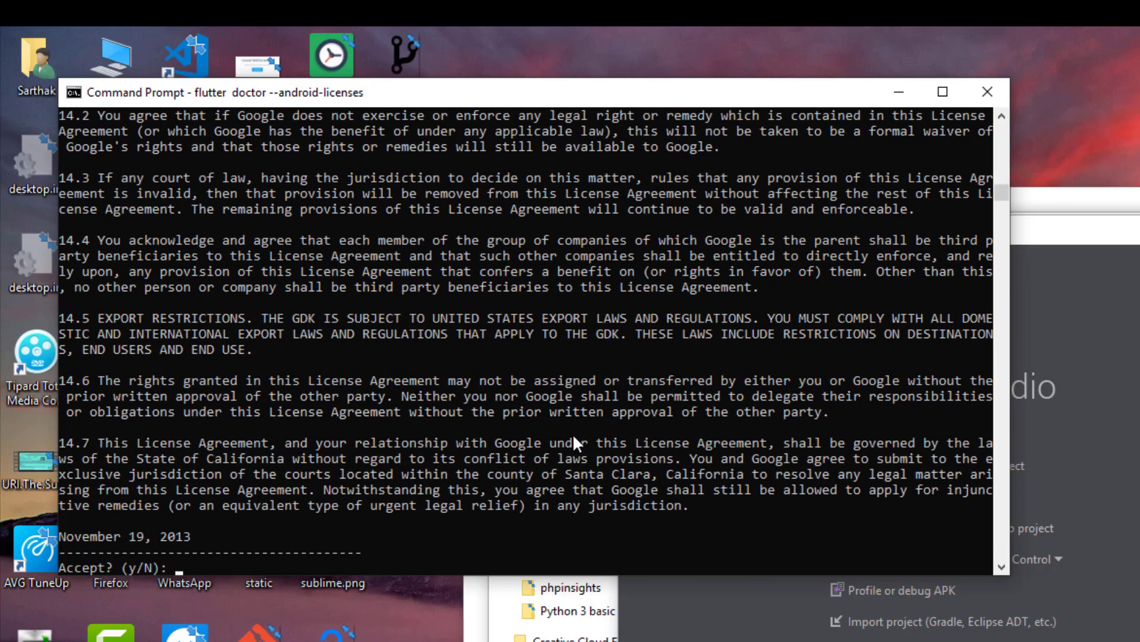
{"action": "type", "text": "y"}
{"action": "key", "text": "Return"}
{"action": "type", "text": "y"}
{"action": "key", "text": "Return"}
{"action": "type", "text": "y"}
{"action": "key", "text": "Return"}
{"action": "type", "text": "y"}
{"action": "key", "text": "Return"}
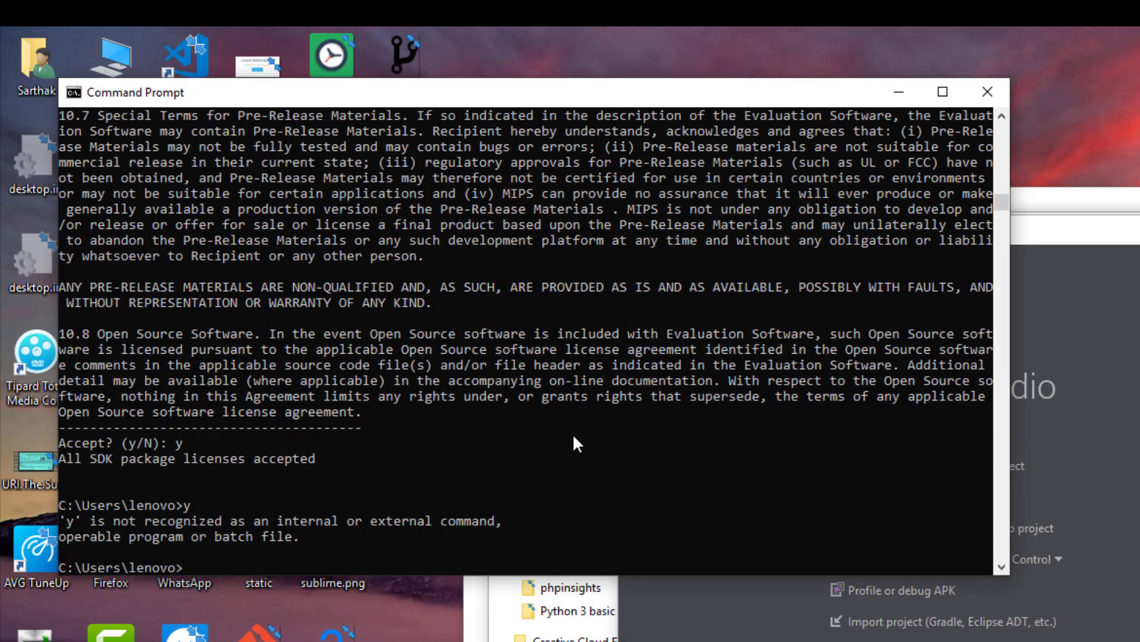
Step: Run flutter doctor again and review the Flutter, Android toolchain and Android Studio entries
{"action": "key", "text": "Up"}
{"action": "key", "text": "Up"}
{"action": "key", "text": "Up"}
{"action": "key", "text": "Return"}
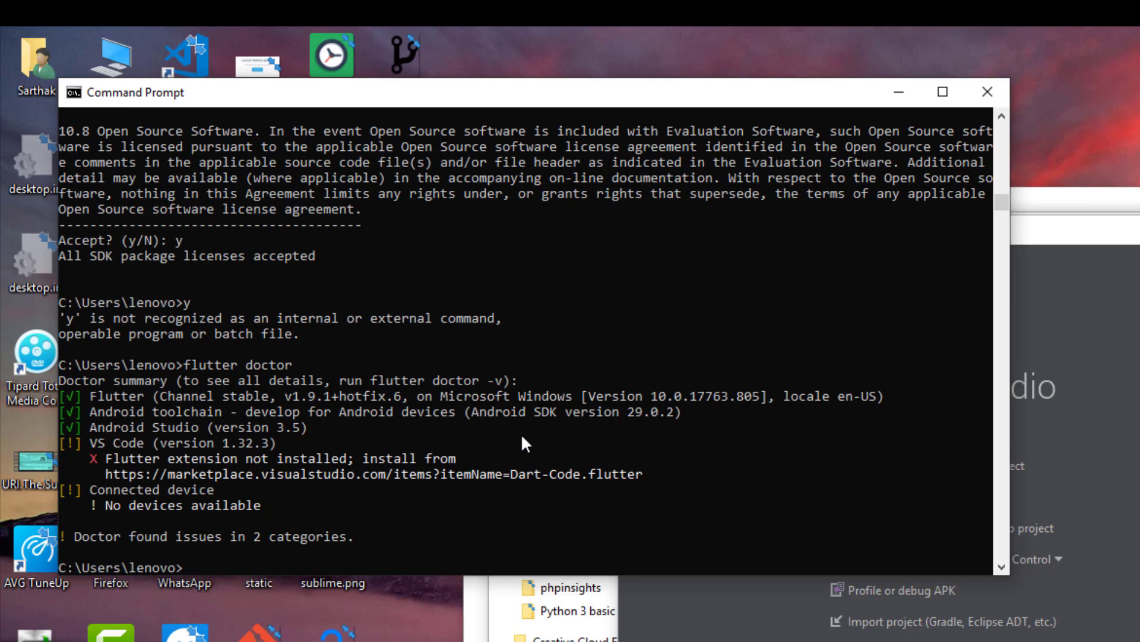
{"action": "left_click_drag", "start_coordinate": [347, 426], "coordinate": [62, 399]}
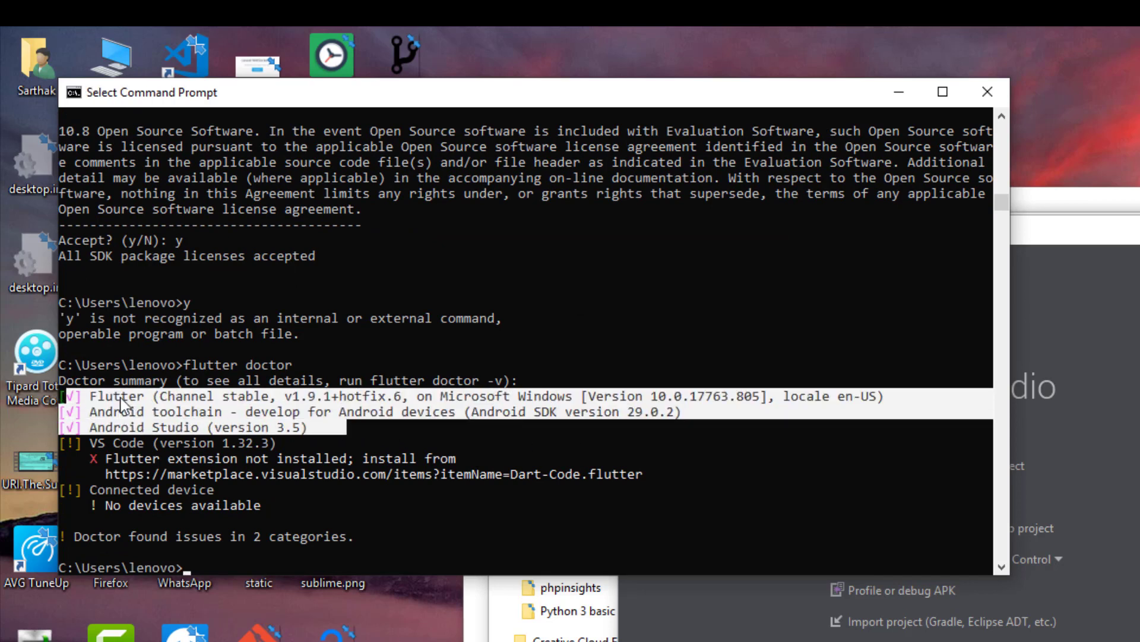
{"action": "left_click_drag", "start_coordinate": [406, 427], "coordinate": [335, 443]}
{"action": "left_click", "coordinate": [389, 443]}
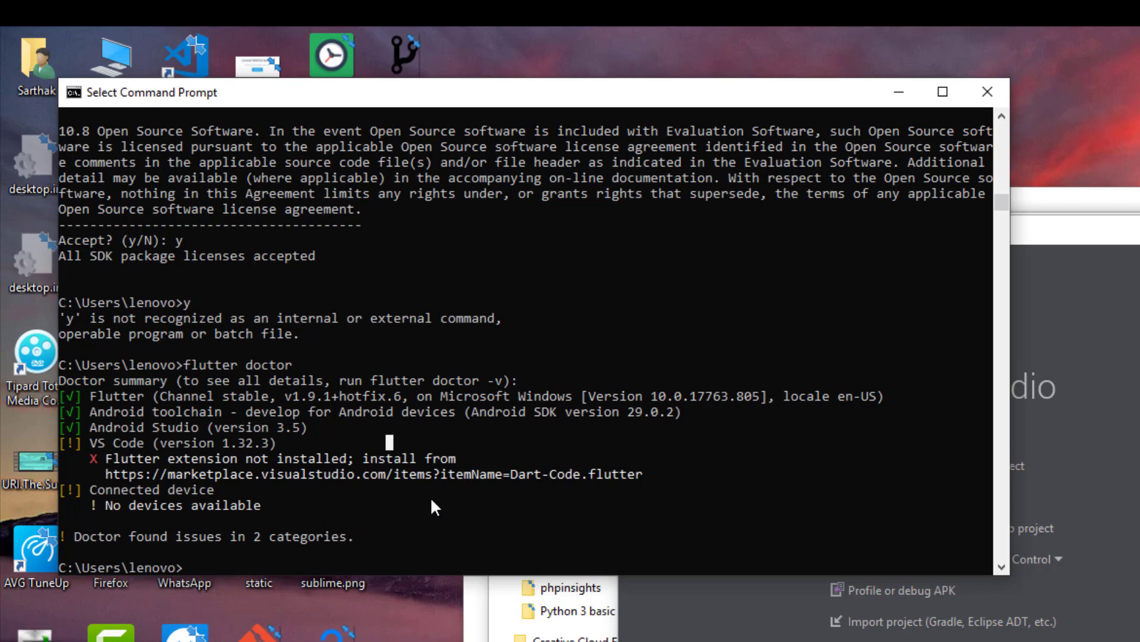
Step: Switch to Android Studio, start a new Flutter project of type Flutter Application and proceed to its configuration page
{"action": "left_click", "coordinate": [783, 594]}
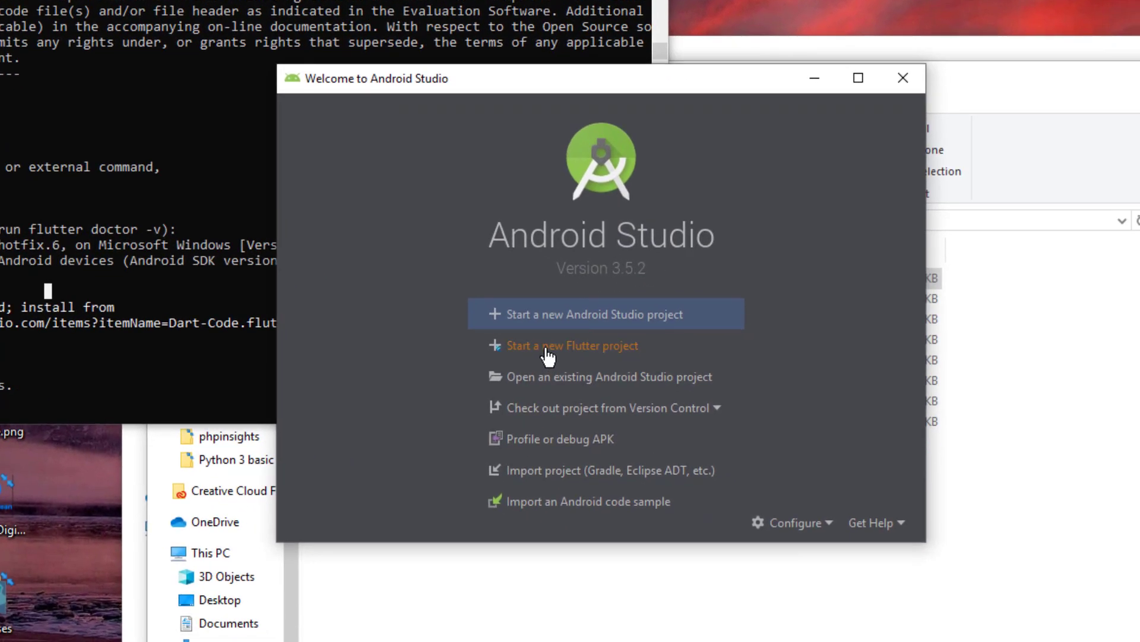
{"action": "left_click", "coordinate": [548, 351]}
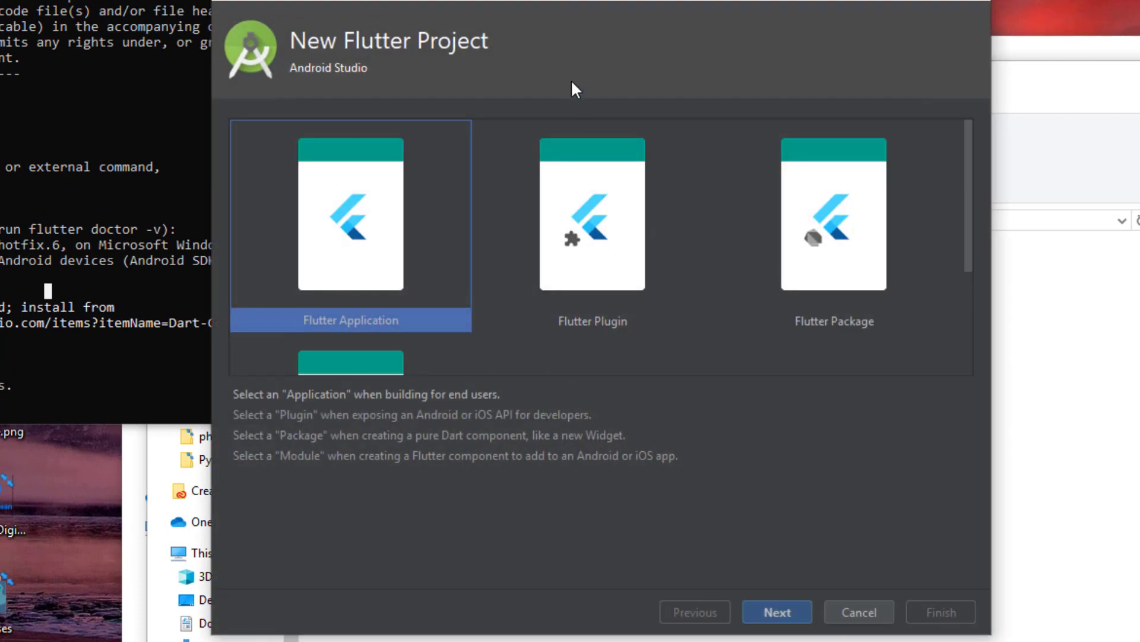
{"action": "left_click", "coordinate": [861, 616]}
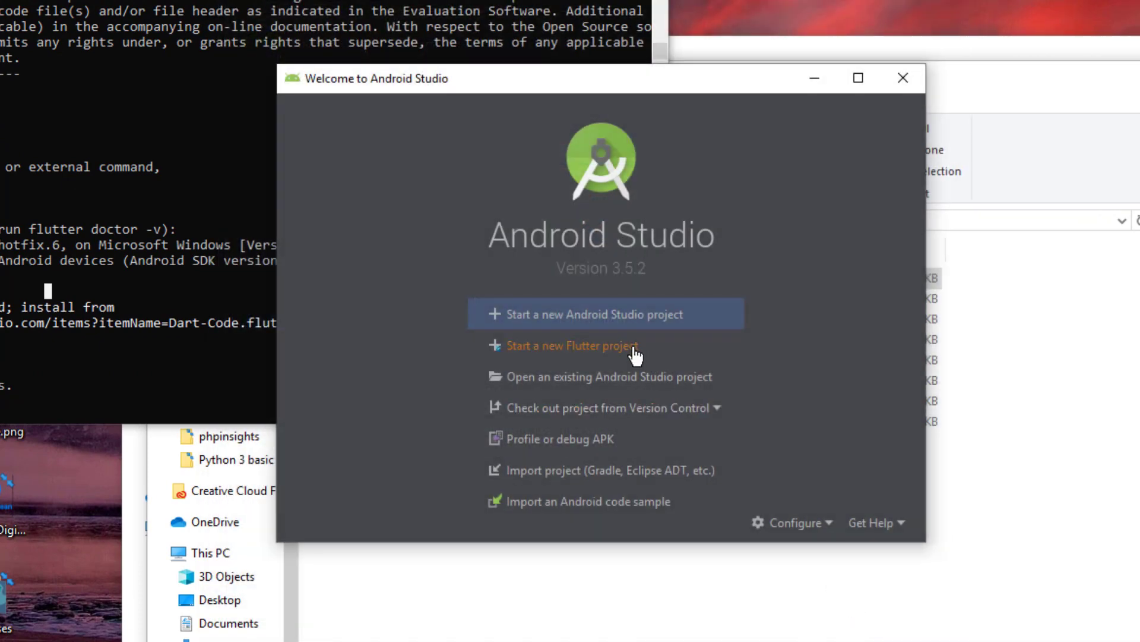
{"action": "left_click", "coordinate": [591, 350]}
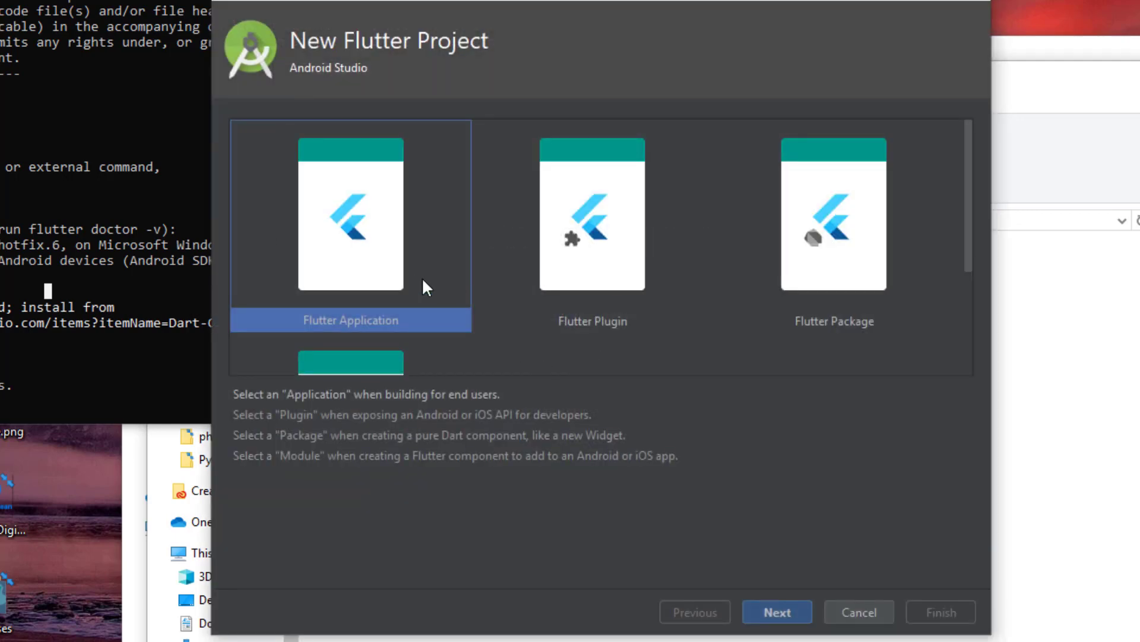
{"action": "left_click", "coordinate": [784, 619]}
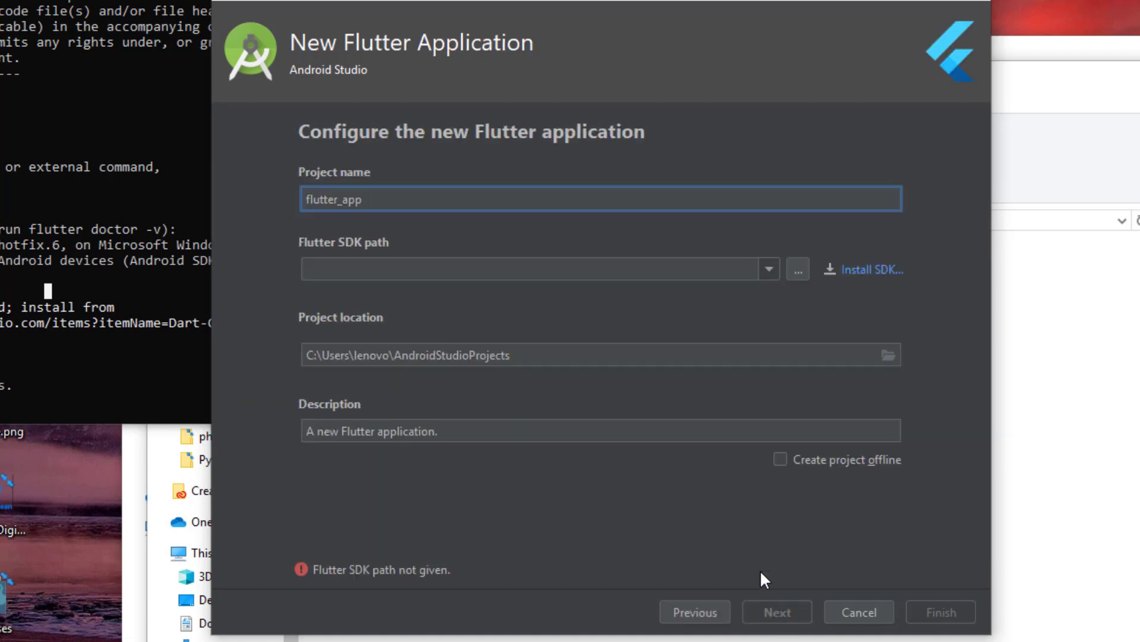
Step: Set the new application's Flutter SDK path to the C:\src\flutter folder and consult the Flutter installation guide
{"action": "double_click", "coordinate": [383, 199]}
{"action": "left_click", "coordinate": [423, 196]}
{"action": "left_click", "coordinate": [767, 269]}
{"action": "left_click", "coordinate": [767, 269]}
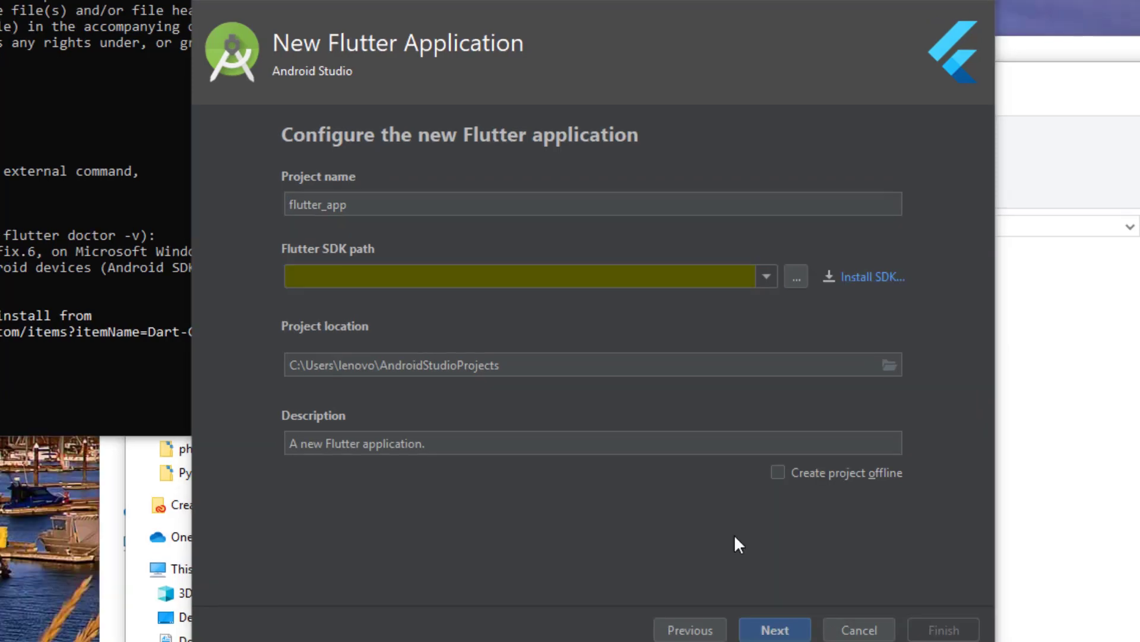
{"action": "left_click", "coordinate": [796, 277]}
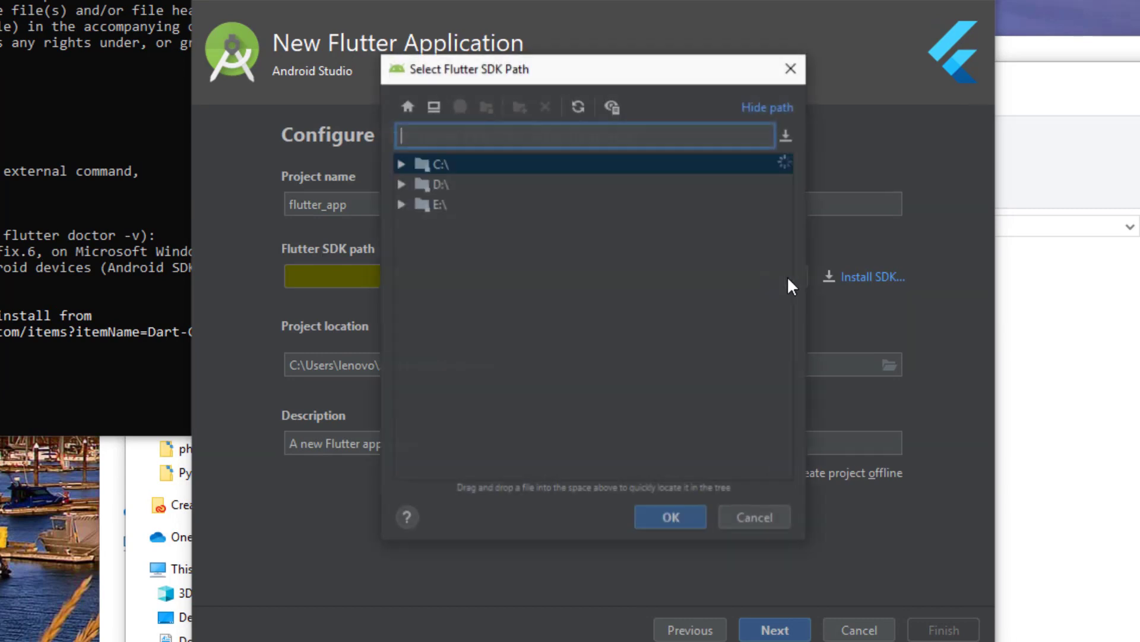
{"action": "left_click", "coordinate": [402, 164]}
{"action": "left_click", "coordinate": [421, 365]}
{"action": "left_click", "coordinate": [418, 361]}
{"action": "left_click", "coordinate": [469, 386]}
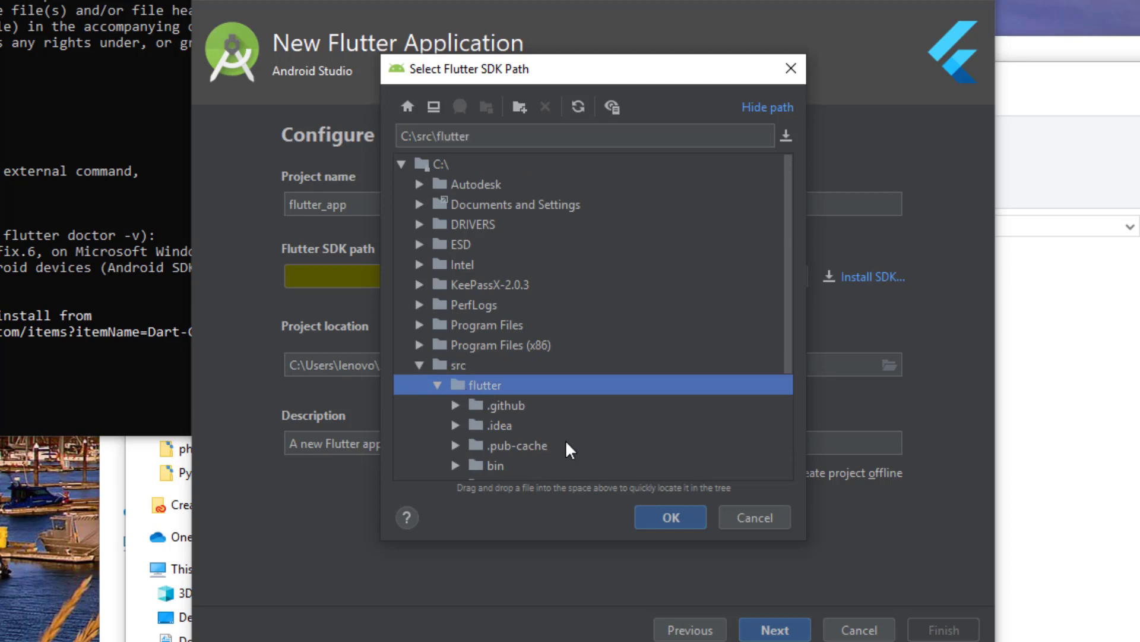
{"action": "left_click", "coordinate": [669, 517]}
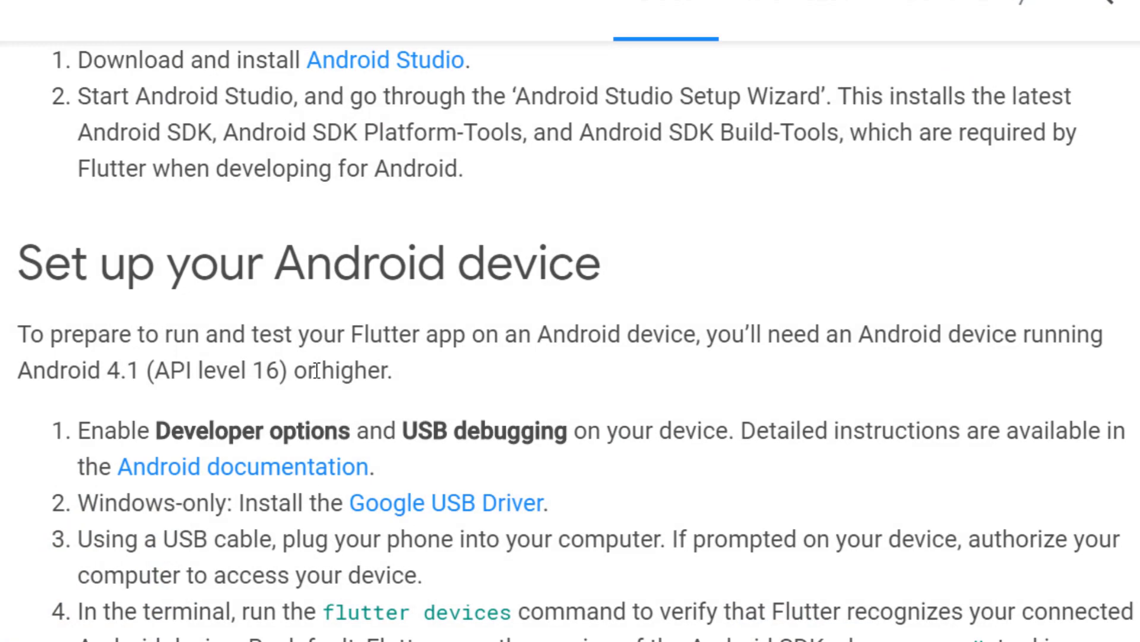
{"action": "scroll", "coordinate": [316, 361], "scroll_direction": "up", "scroll_amount": 15}
{"action": "scroll", "coordinate": [318, 378], "scroll_direction": "down", "scroll_amount": 3}
{"action": "scroll", "coordinate": [315, 380], "scroll_direction": "down", "scroll_amount": 10}
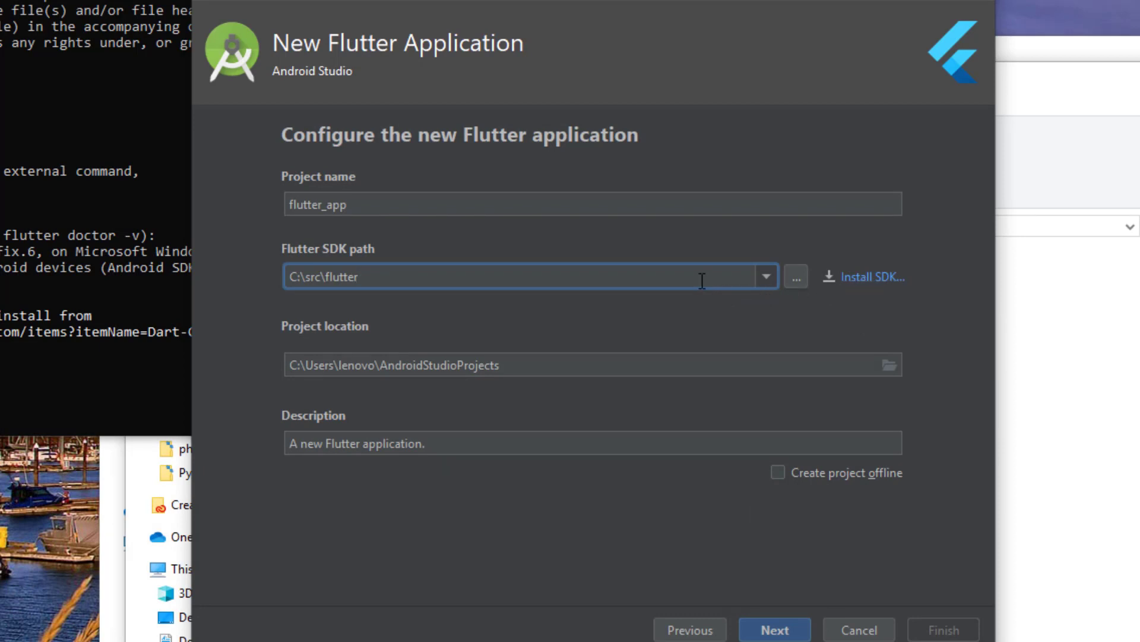
Step: Proceed to the package name settings, exclude Swift support for iOS code, and create the Flutter project
{"action": "left_click", "coordinate": [770, 628]}
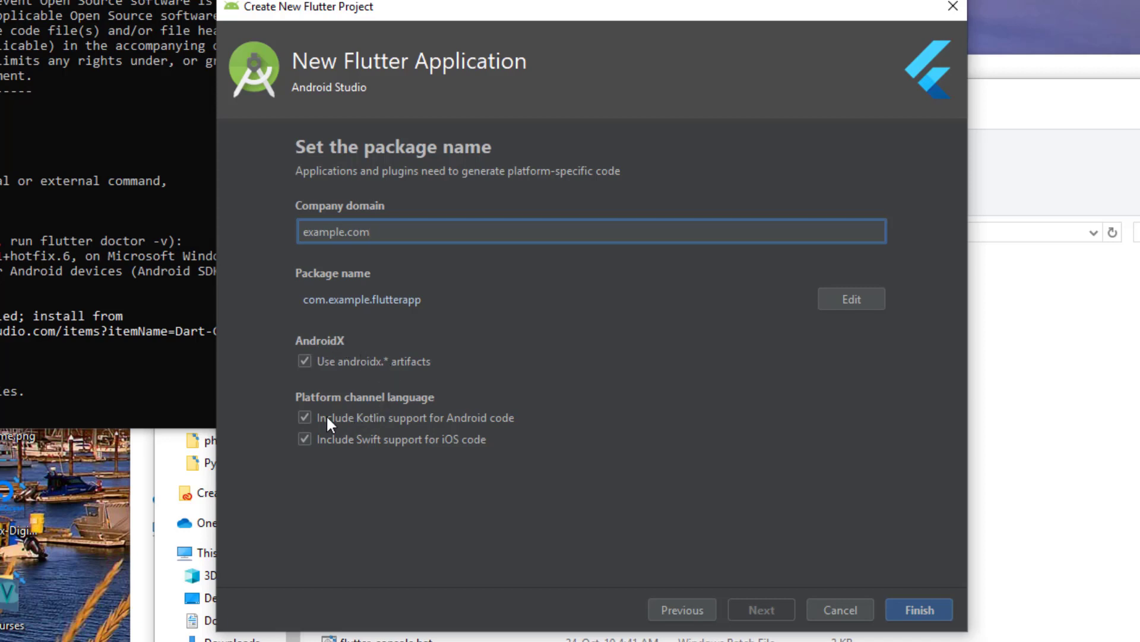
{"action": "left_click", "coordinate": [303, 439]}
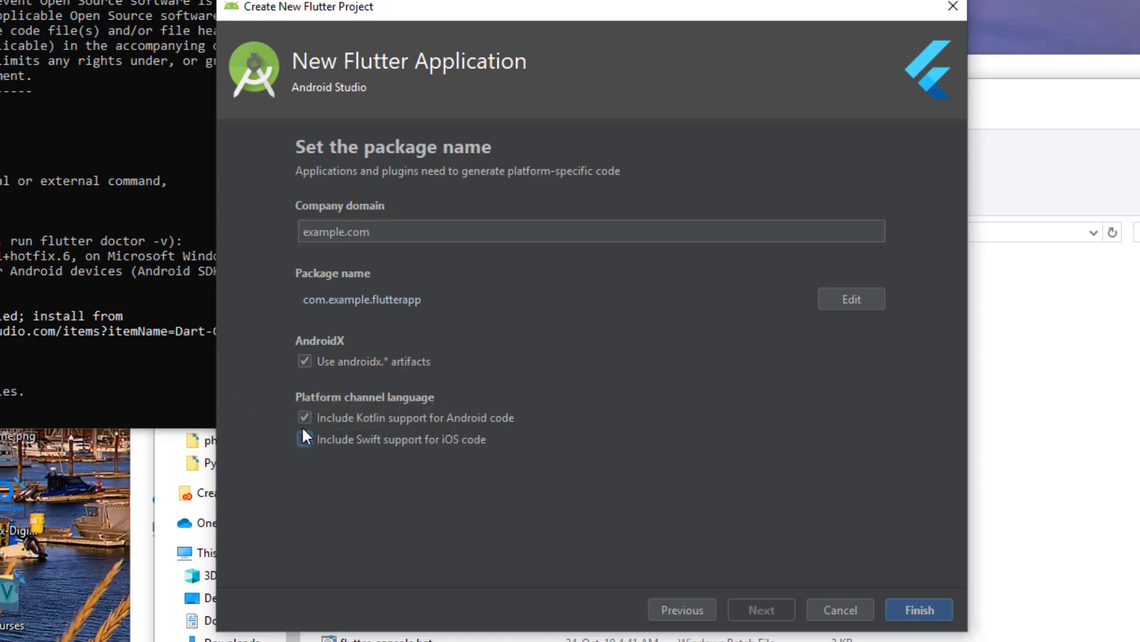
{"action": "left_click", "coordinate": [899, 593]}
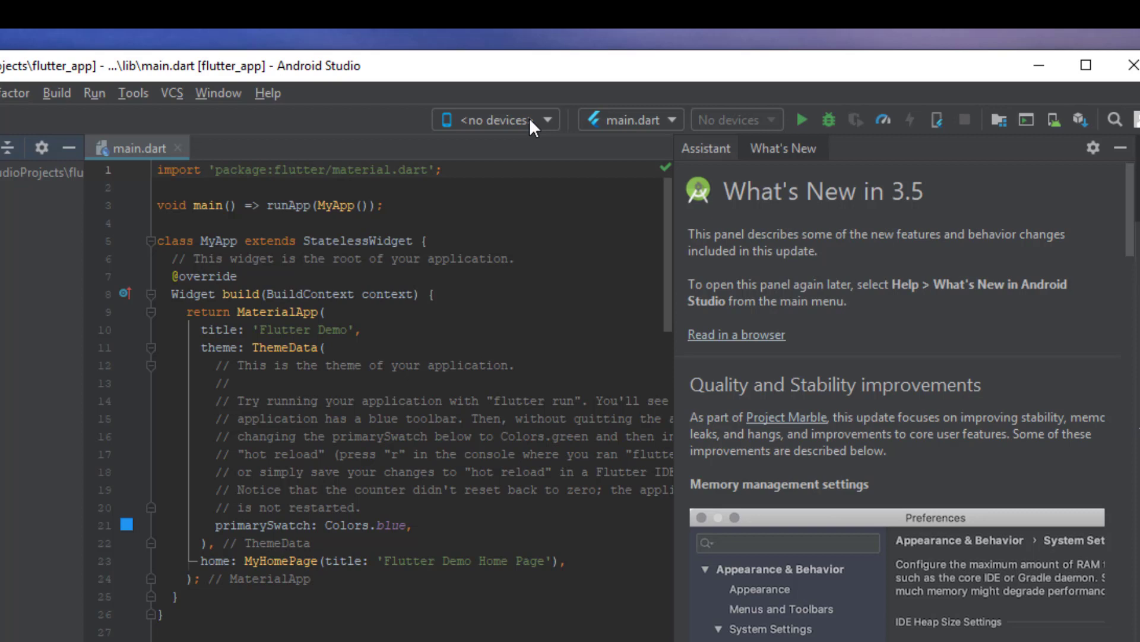
Step: Start creating a virtual device in the AVD Manager, using the Pixel 3 phone as its hardware definition
{"action": "left_click", "coordinate": [55, 94]}
{"action": "mouse_move", "coordinate": [162, 89]}
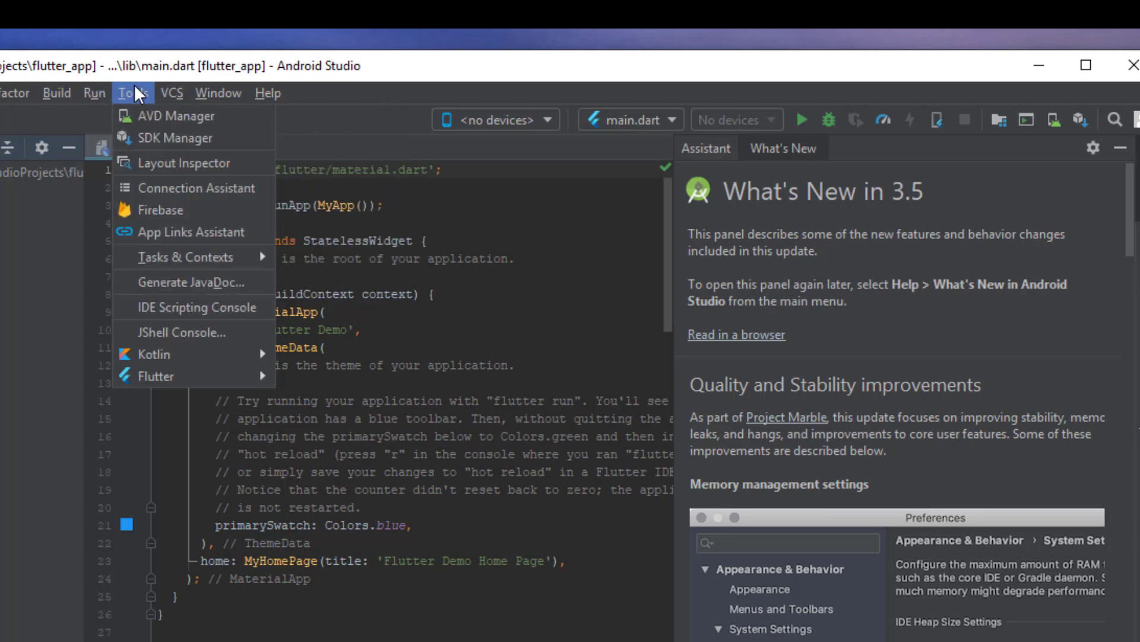
{"action": "left_click", "coordinate": [238, 117]}
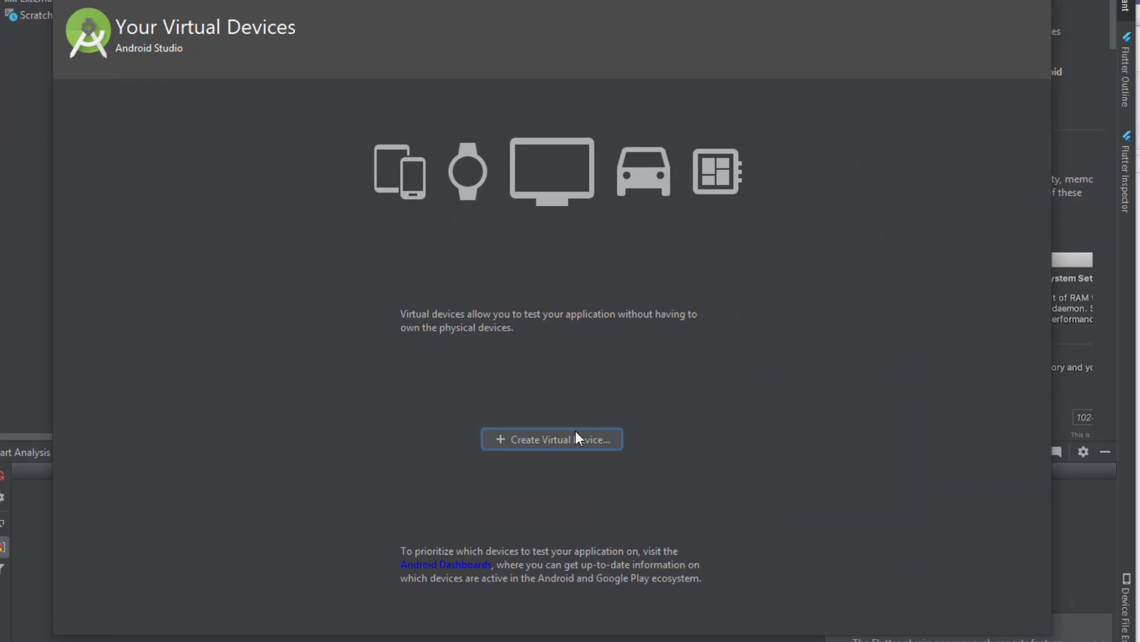
{"action": "left_click", "coordinate": [575, 437]}
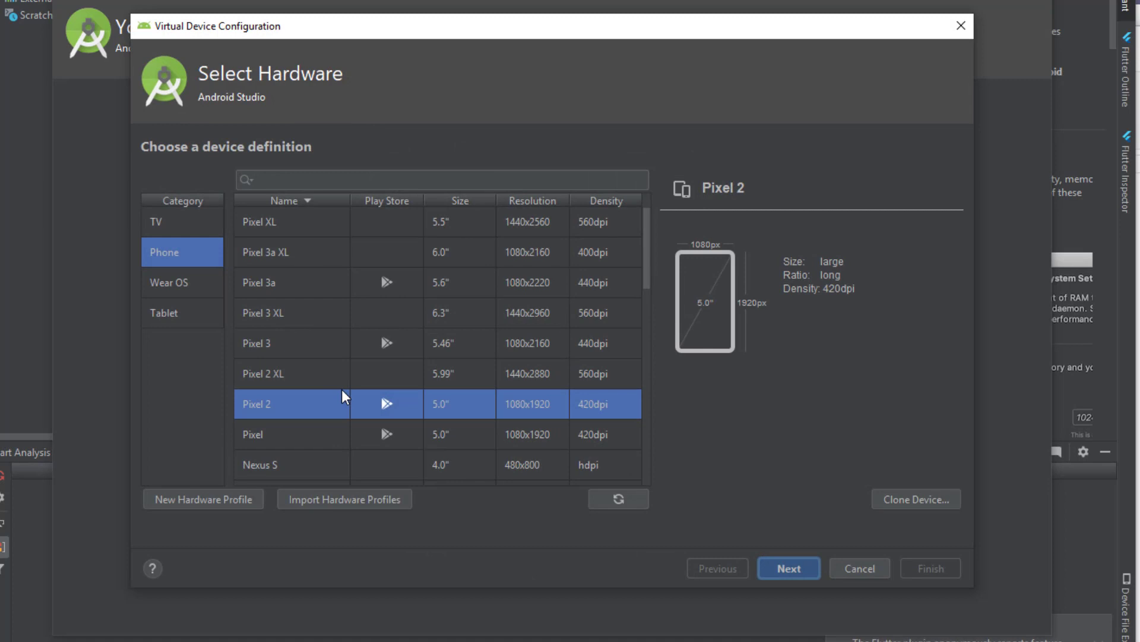
{"action": "scroll", "coordinate": [341, 390], "scroll_direction": "down", "scroll_amount": 5}
{"action": "scroll", "coordinate": [341, 390], "scroll_direction": "up", "scroll_amount": 4}
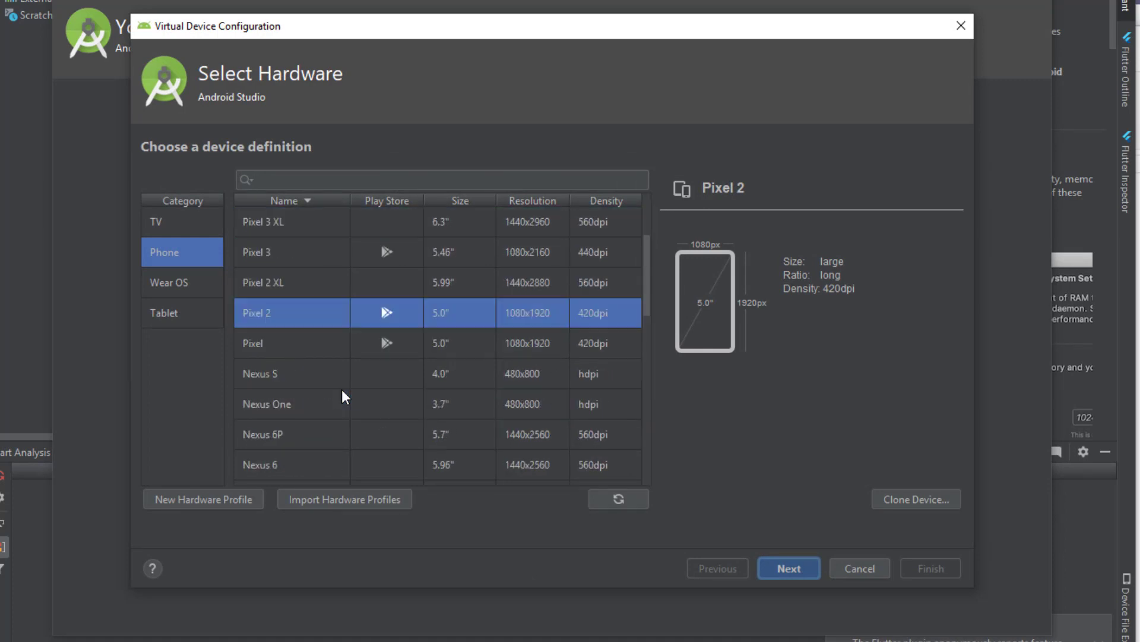
{"action": "left_click", "coordinate": [344, 251]}
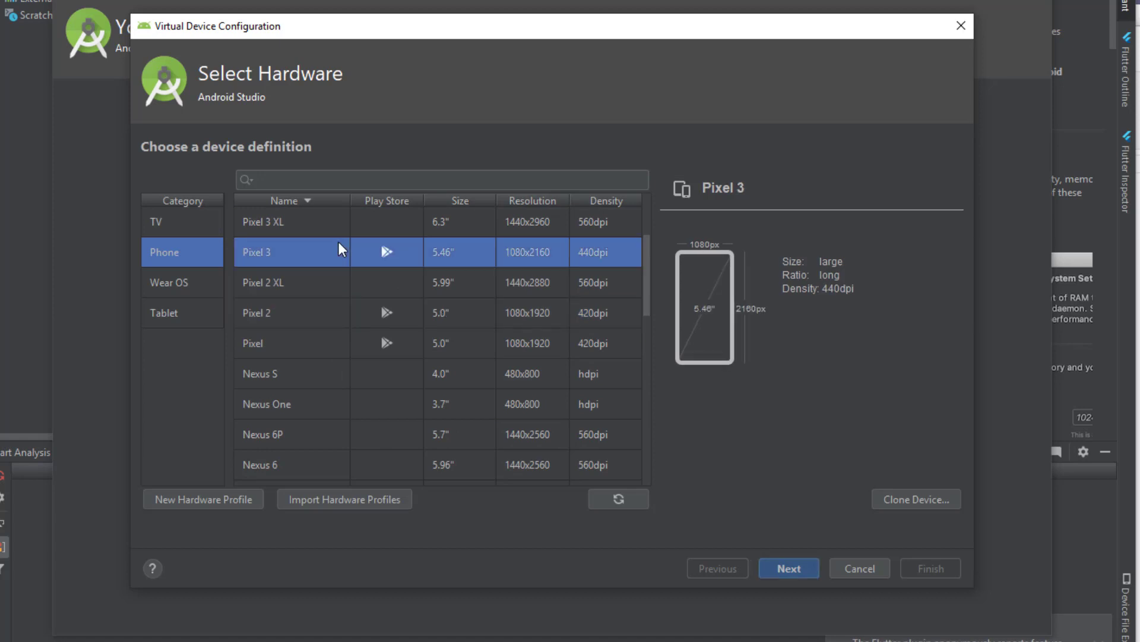
{"action": "left_click", "coordinate": [799, 573]}
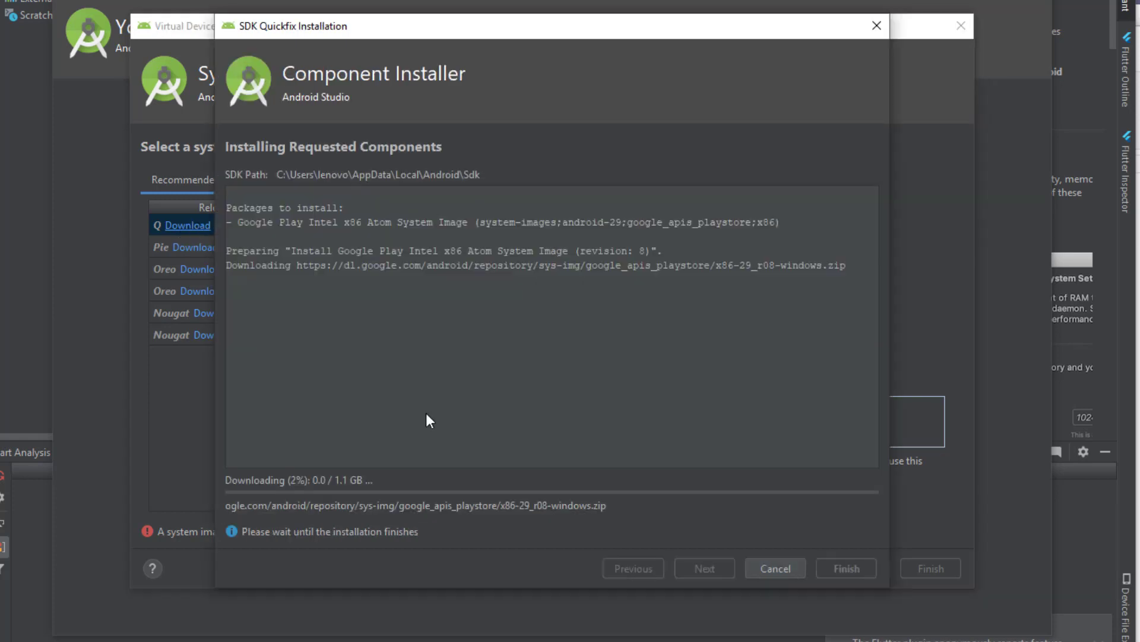
Step: Install the Q system image (API 29, x86) and create the Pixel 3 virtual device with it
{"action": "mouse_move", "coordinate": [351, 26]}
{"action": "left_mouse_down"}
{"action": "mouse_move", "coordinate": [615, 113]}
{"action": "mouse_move", "coordinate": [739, 91]}
{"action": "mouse_move", "coordinate": [869, 192]}
{"action": "mouse_move", "coordinate": [693, 83]}
{"action": "mouse_move", "coordinate": [511, 56]}
{"action": "mouse_move", "coordinate": [319, 55]}
{"action": "mouse_move", "coordinate": [868, 143]}
{"action": "mouse_move", "coordinate": [358, 24]}
{"action": "left_mouse_up"}
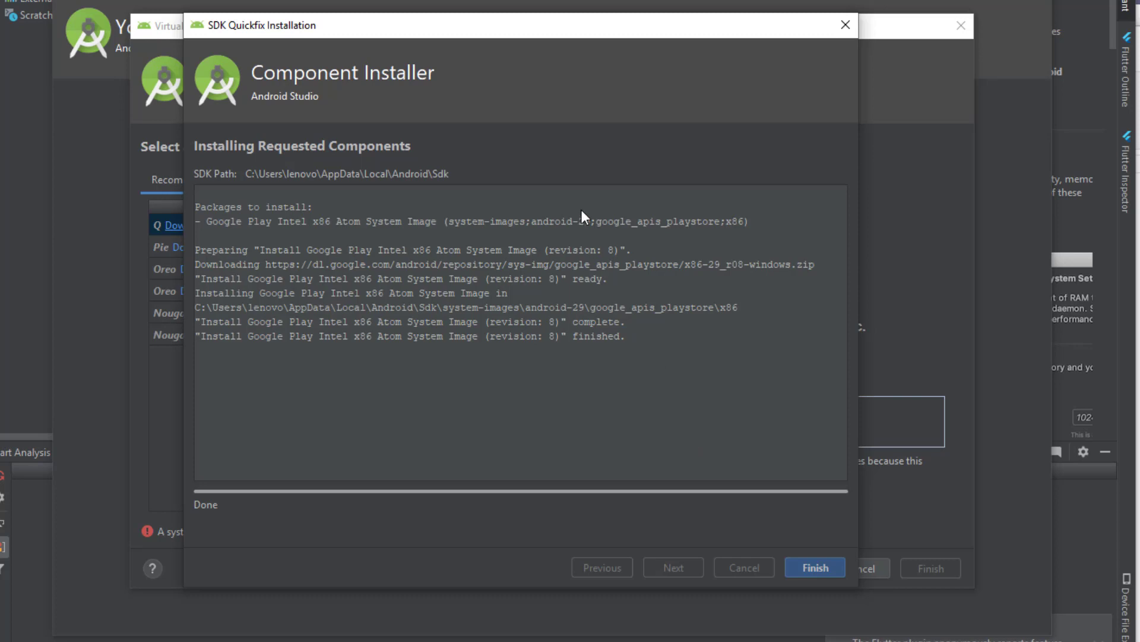
{"action": "left_click", "coordinate": [800, 566]}
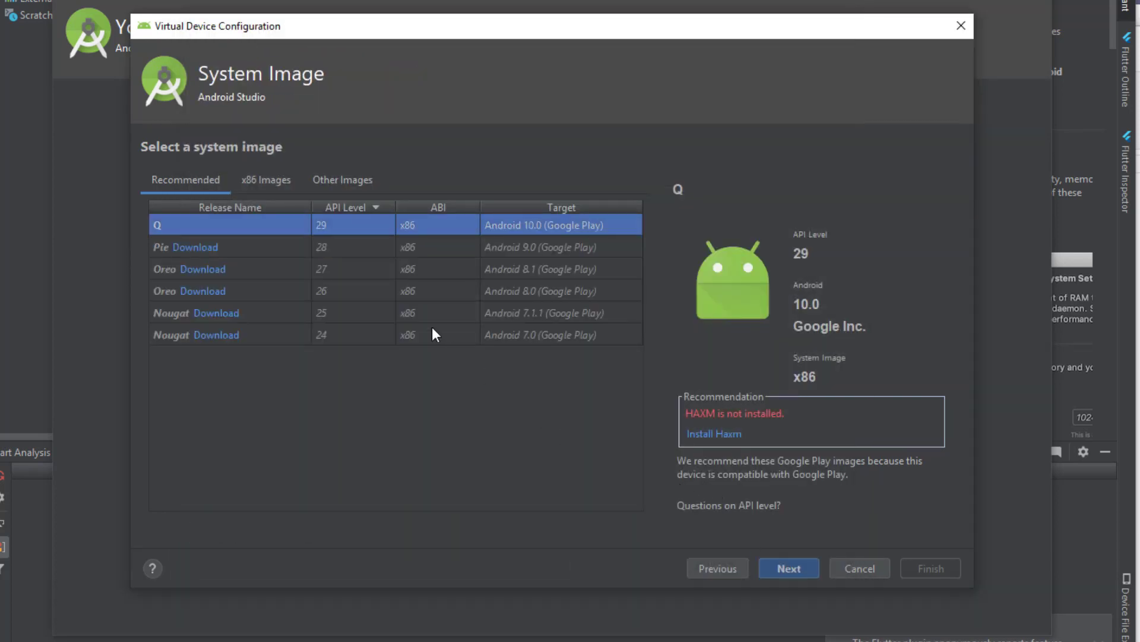
{"action": "left_click", "coordinate": [804, 565]}
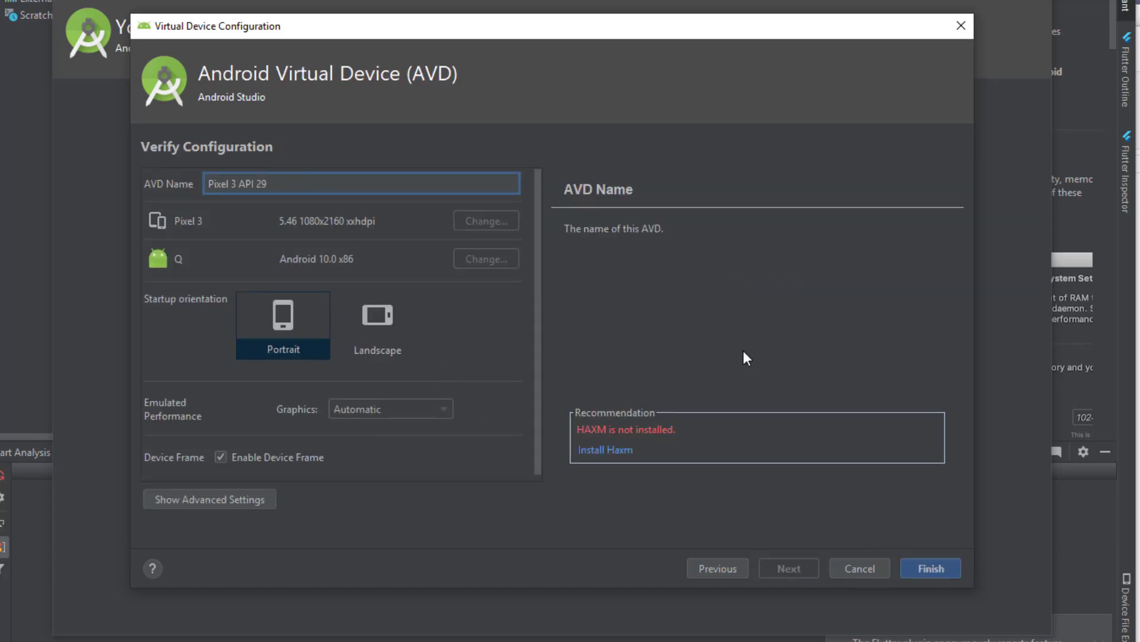
{"action": "left_click", "coordinate": [925, 568]}
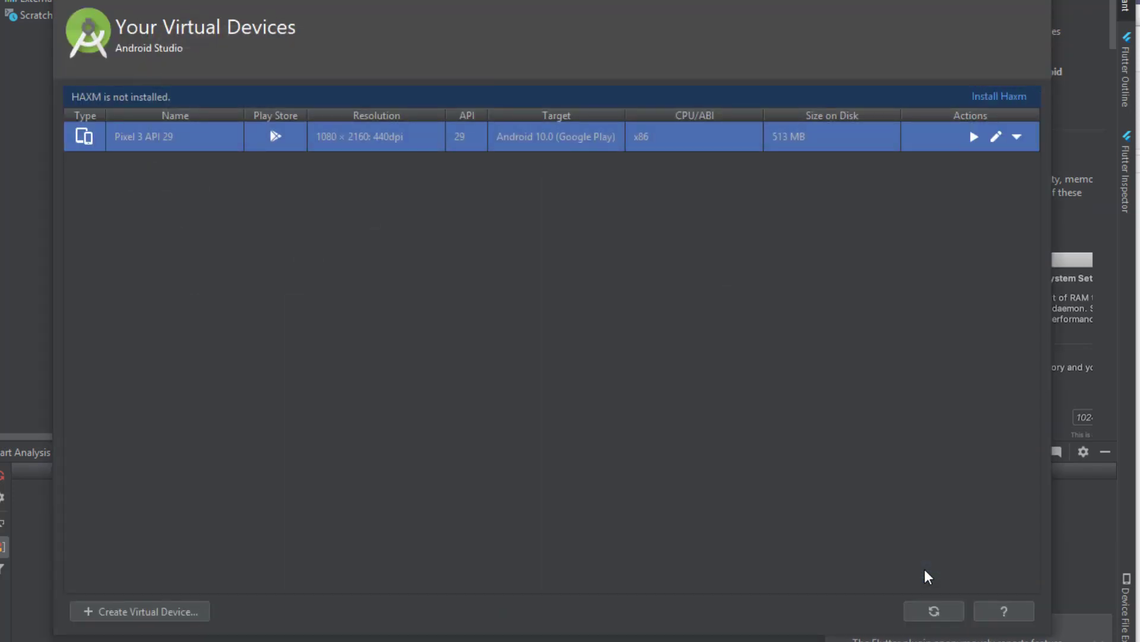
Step: Launch the Pixel 3 virtual device and install the required Intel HAXM with the recommended 2.0 GB RAM allocation
{"action": "left_click", "coordinate": [974, 138]}
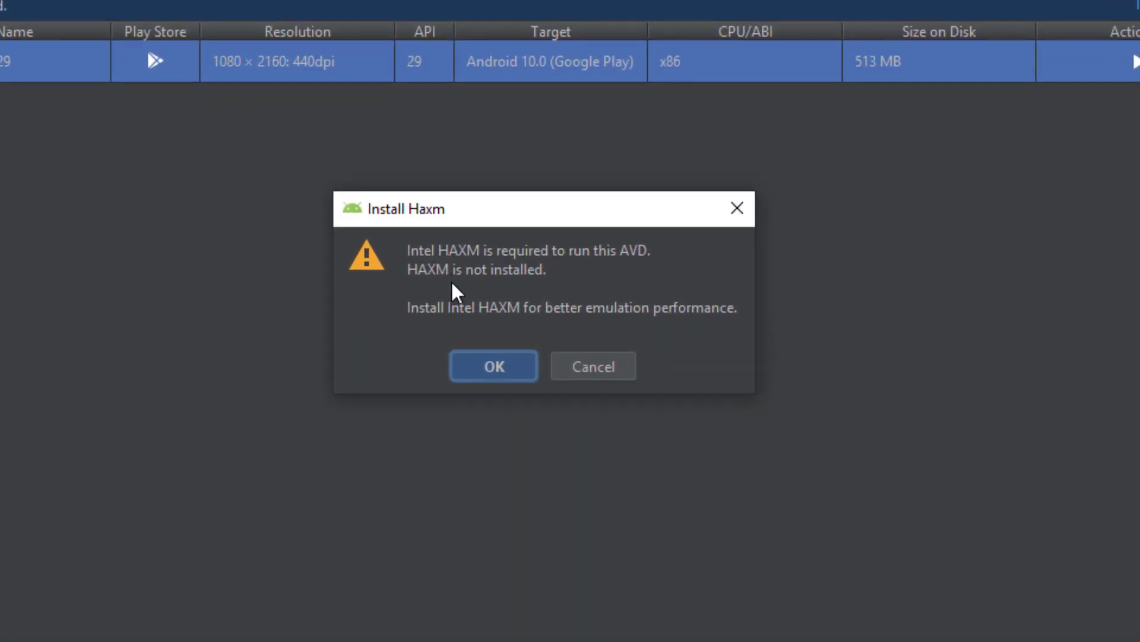
{"action": "left_click", "coordinate": [493, 365]}
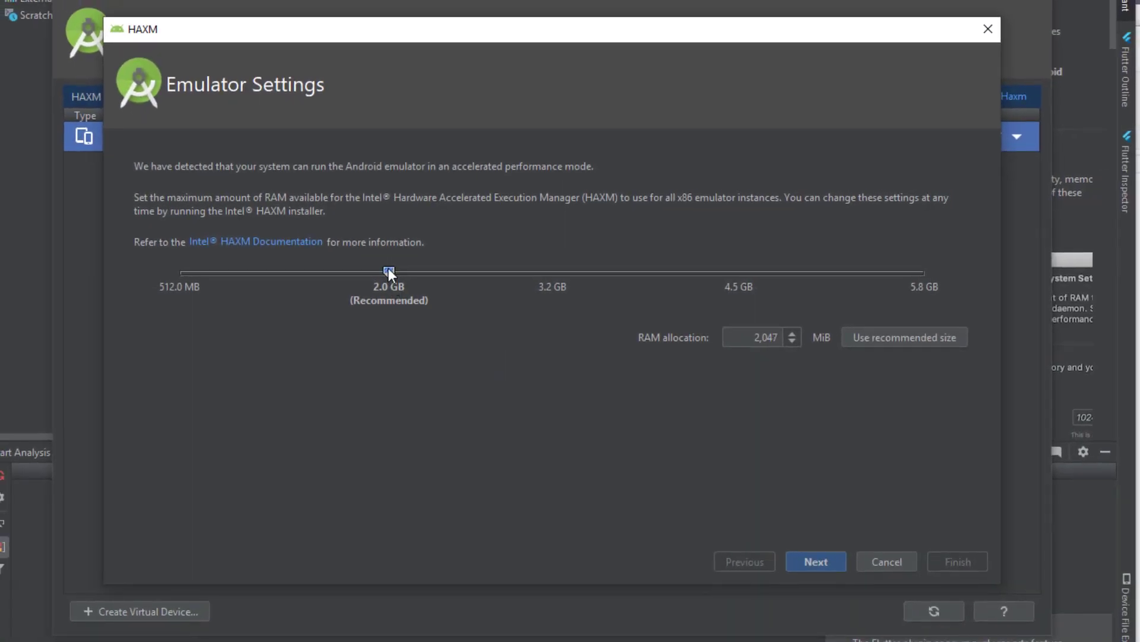
{"action": "left_click", "coordinate": [832, 562]}
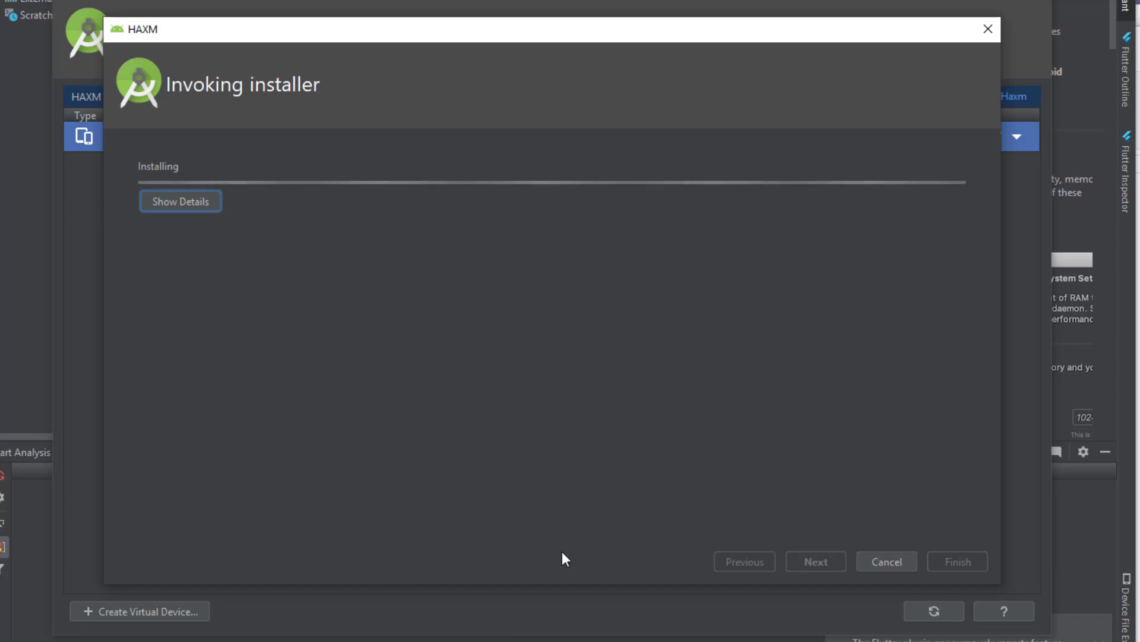
{"action": "left_click", "coordinate": [191, 209]}
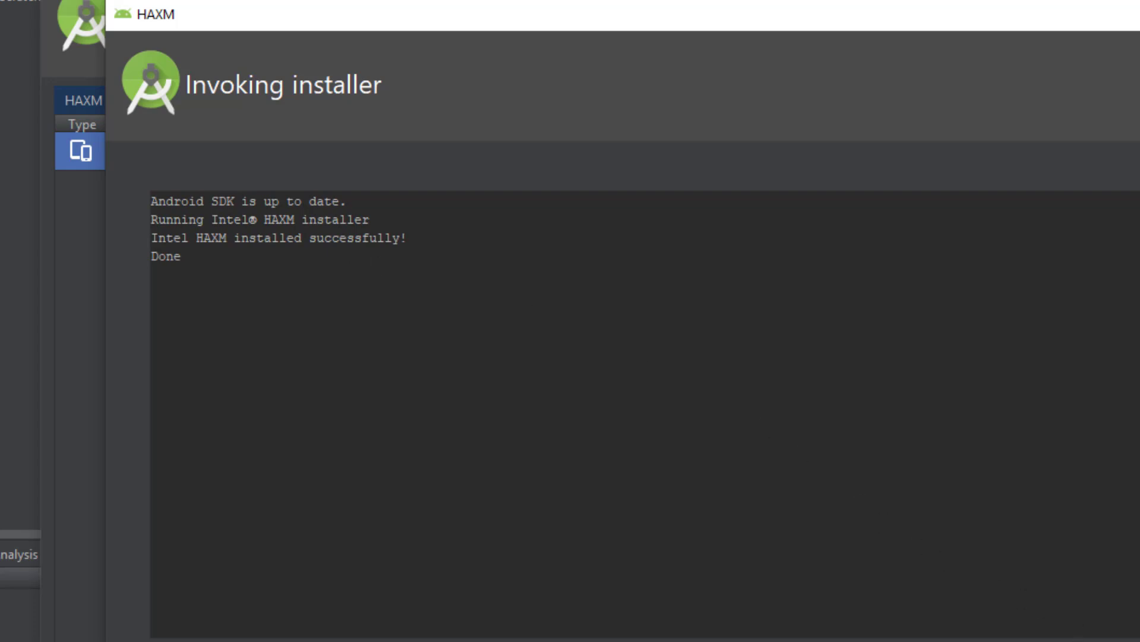
{"action": "left_click", "coordinate": [1099, 634]}
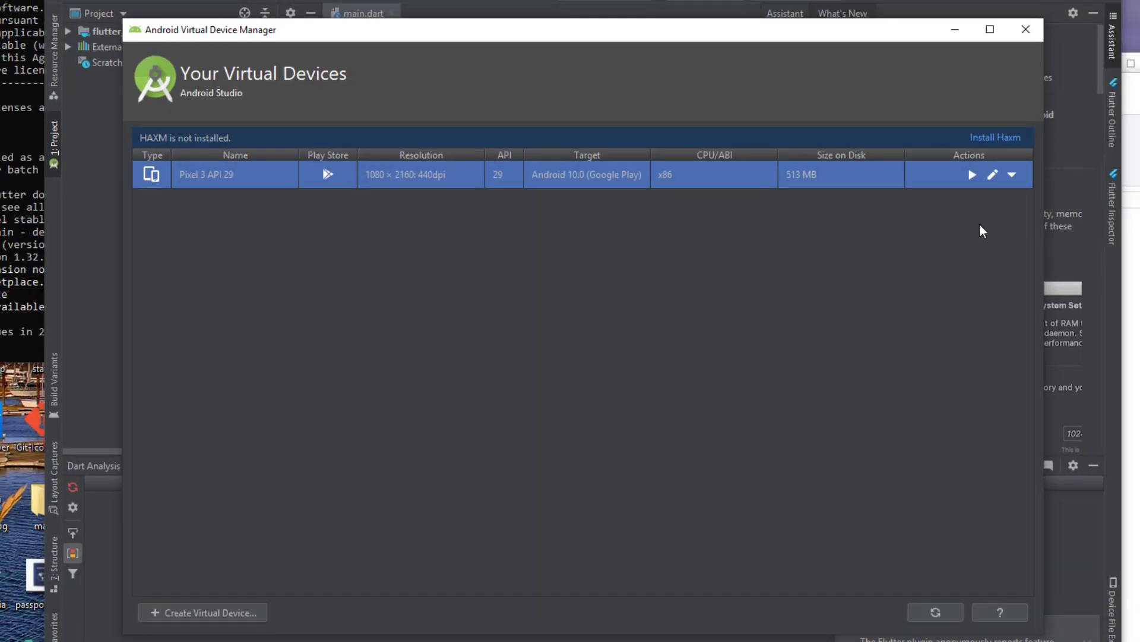
Step: Try to launch the Pixel 3 virtual device again, dismiss the error, and move the emulator window clear of the code
{"action": "left_click", "coordinate": [972, 175]}
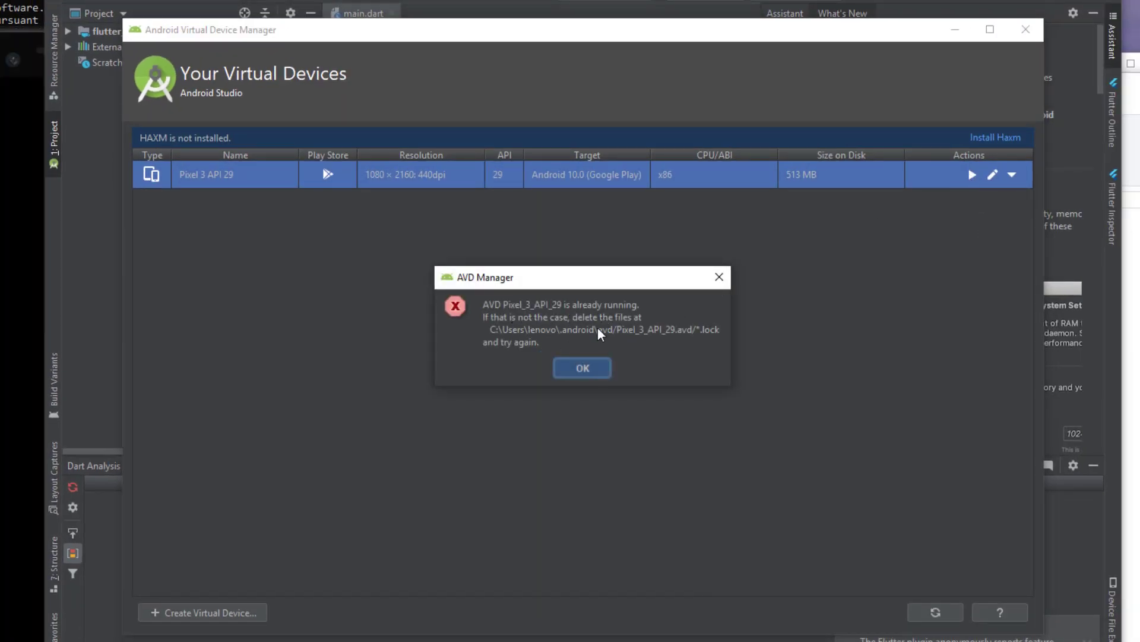
{"action": "left_click", "coordinate": [583, 367]}
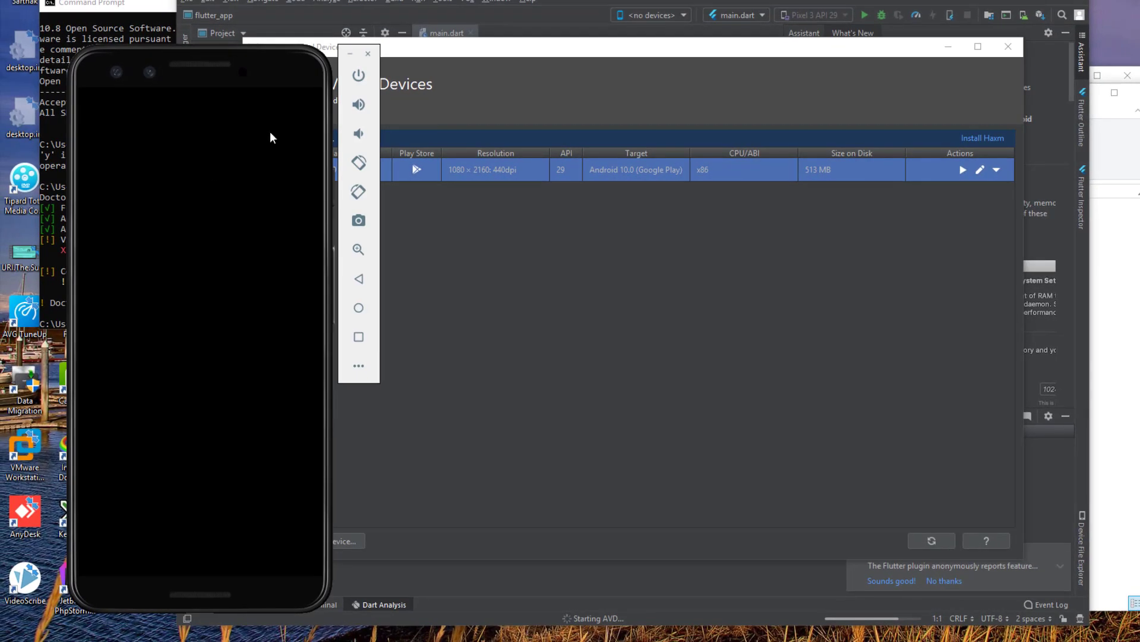
{"action": "left_click_drag", "start_coordinate": [284, 84], "coordinate": [329, 70]}
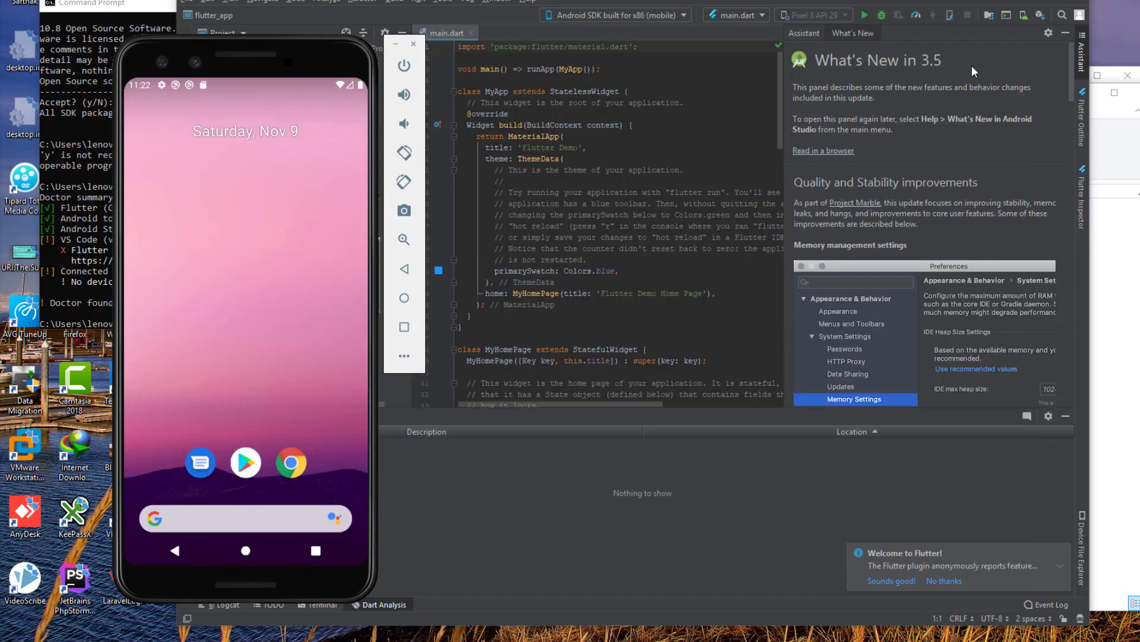
{"action": "left_click_drag", "start_coordinate": [266, 56], "coordinate": [200, 57]}
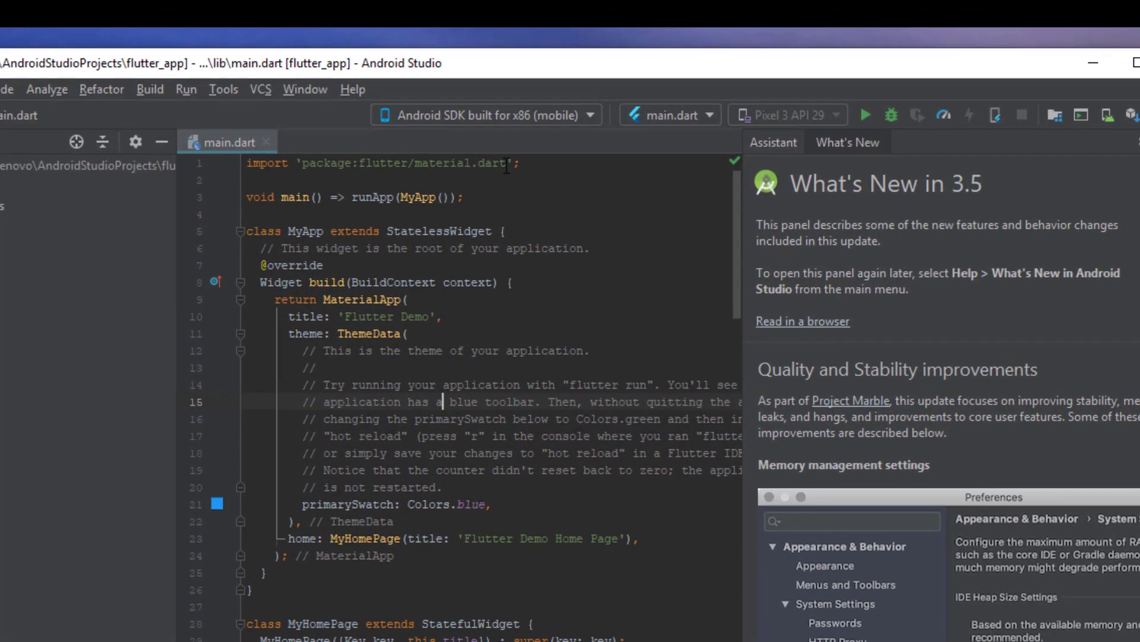
Step: Select Android SDK built for x86 (mobile) as the target device, run main.dart, and hide the What's New information
{"action": "left_click", "coordinate": [515, 115]}
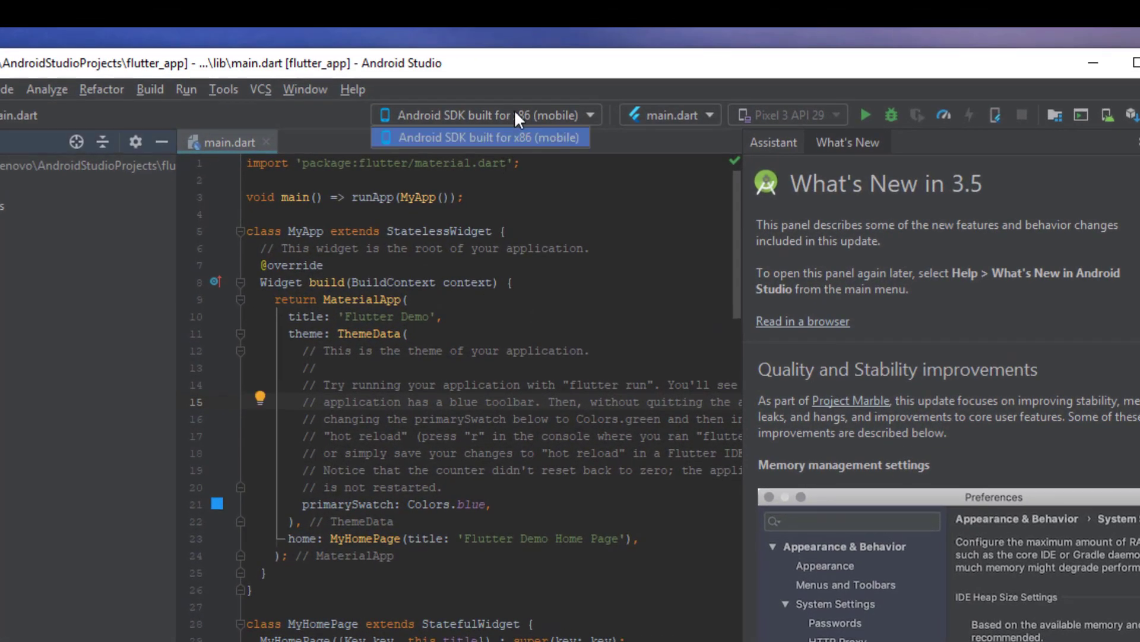
{"action": "left_click", "coordinate": [504, 113]}
{"action": "left_click", "coordinate": [505, 113]}
{"action": "left_click", "coordinate": [451, 142]}
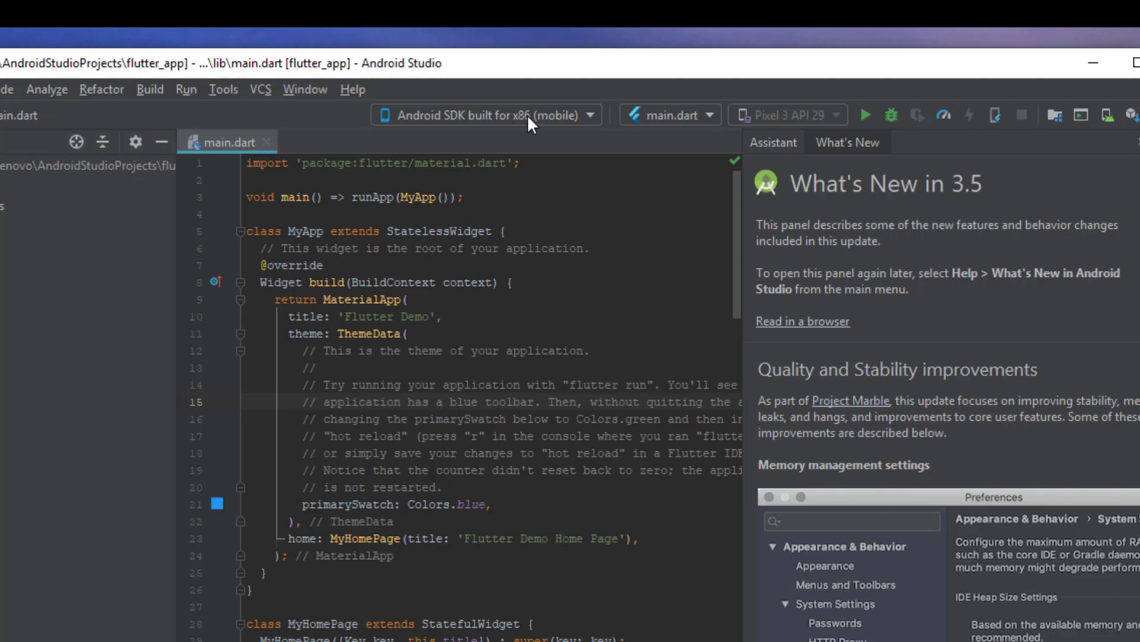
{"action": "left_click", "coordinate": [861, 112]}
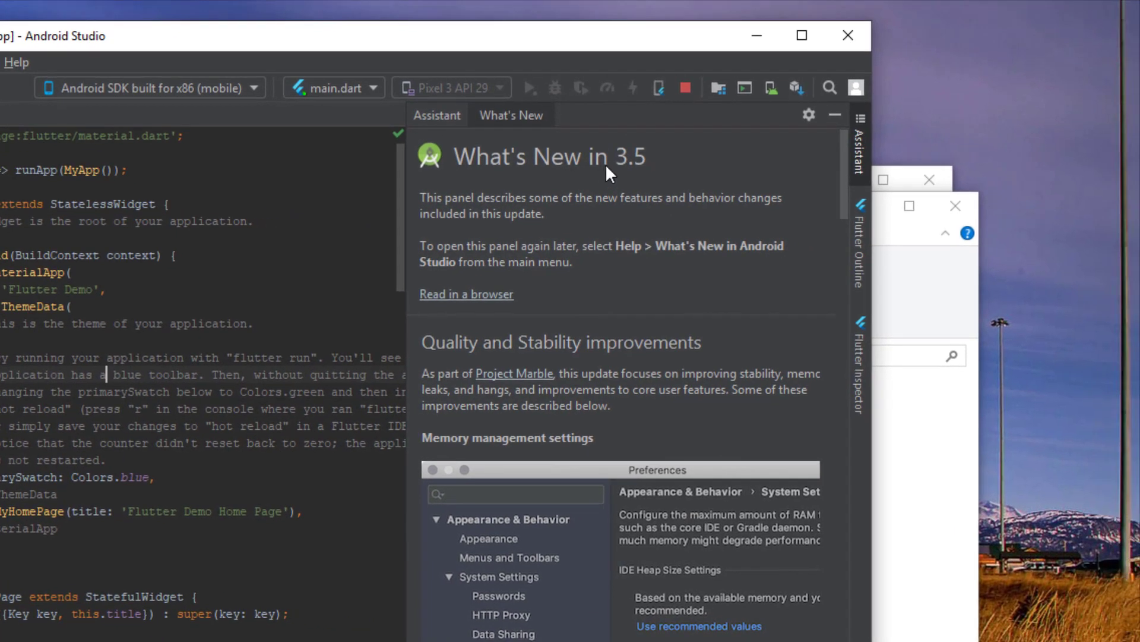
{"action": "left_click", "coordinate": [833, 115]}
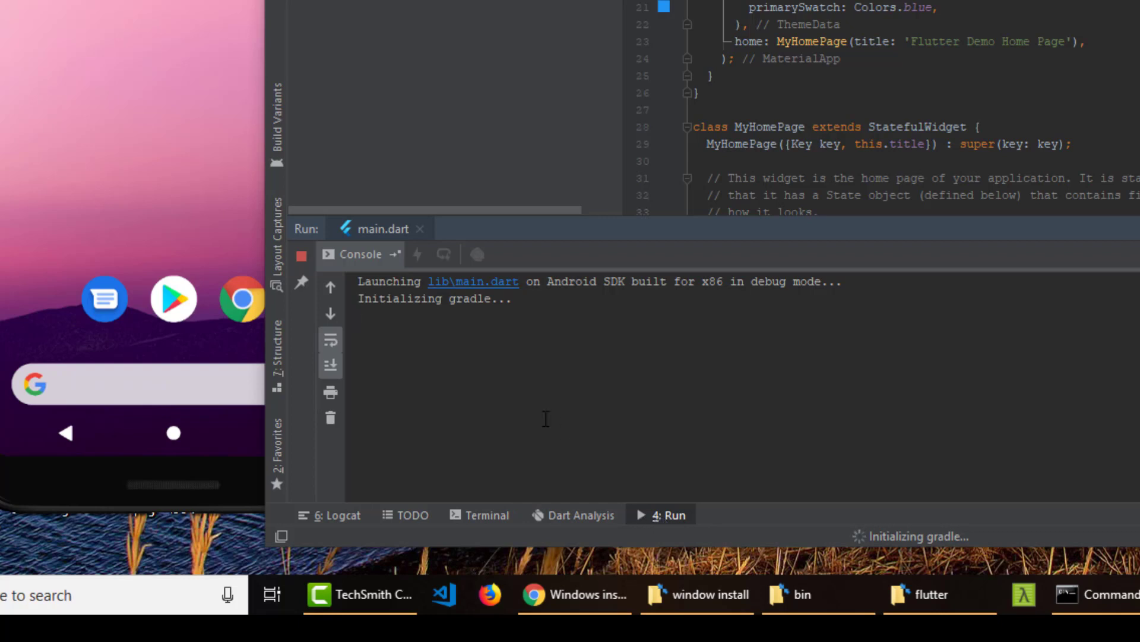
Step: Examine the launch, Gradle initialization and dependency resolution messages in the run console
{"action": "triple_click", "coordinate": [362, 300]}
{"action": "left_click_drag", "start_coordinate": [363, 300], "coordinate": [352, 287]}
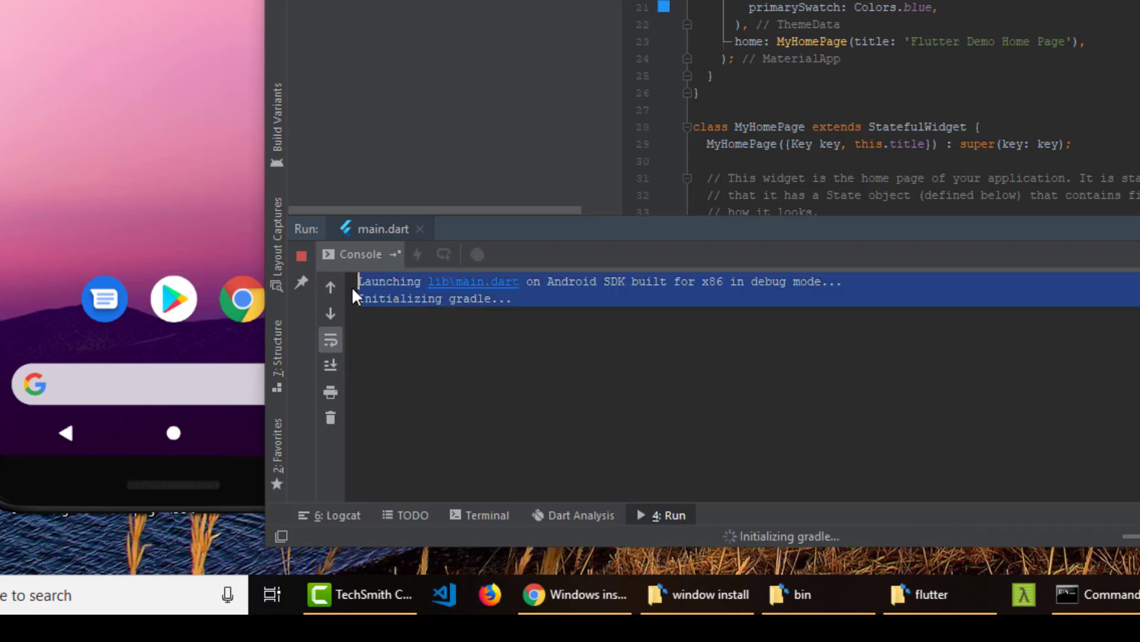
{"action": "left_click", "coordinate": [681, 339]}
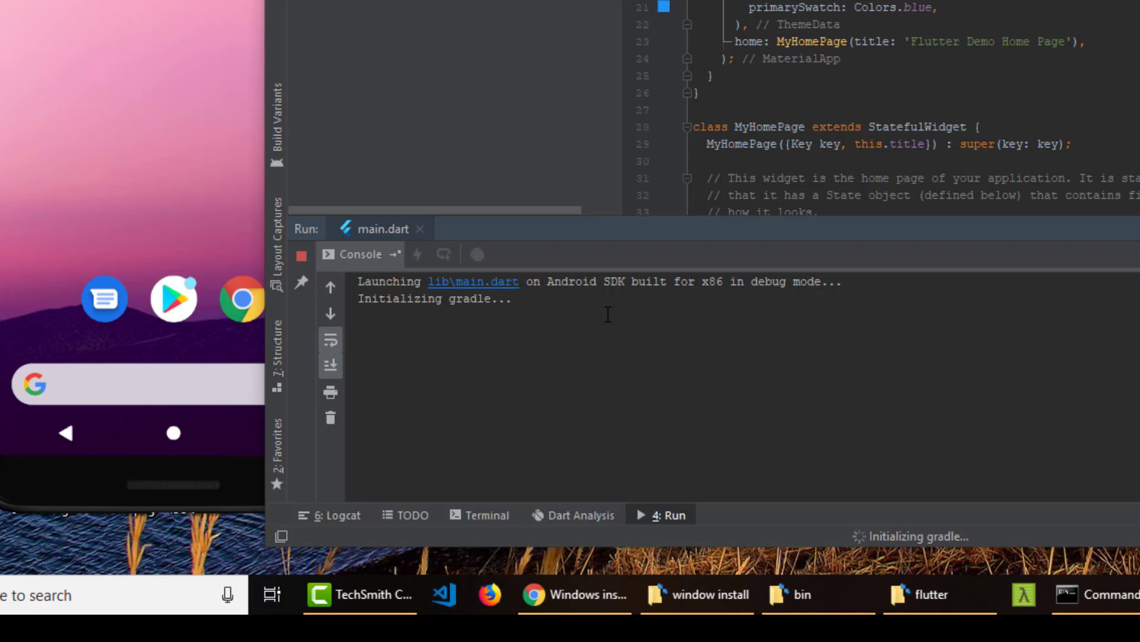
{"action": "left_click_drag", "start_coordinate": [517, 299], "coordinate": [428, 301]}
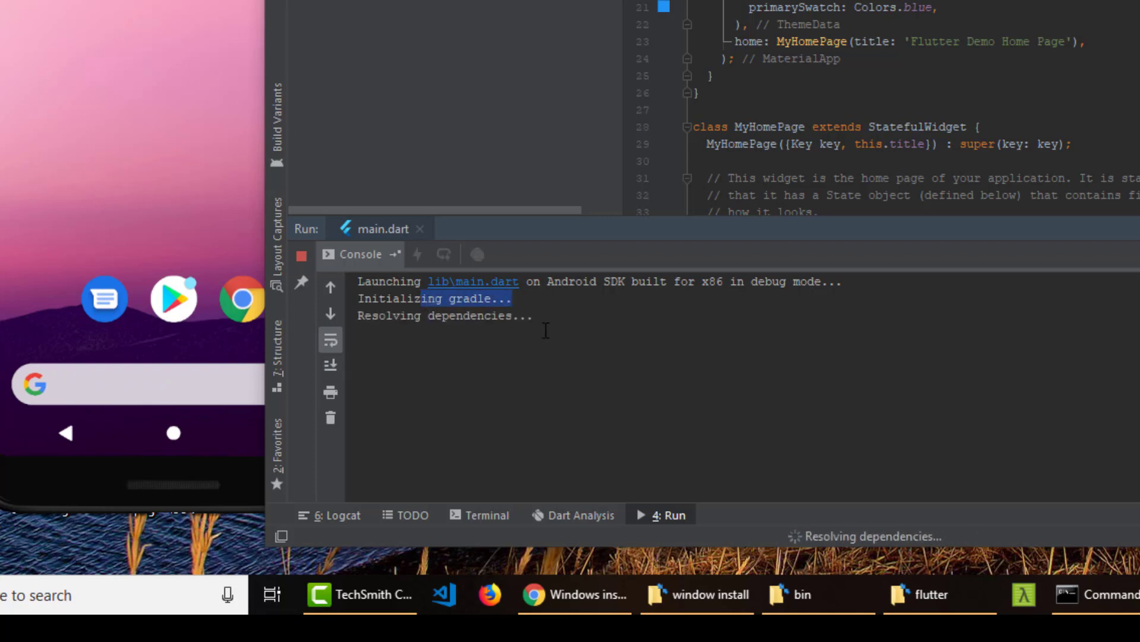
{"action": "left_click_drag", "start_coordinate": [533, 316], "coordinate": [378, 315]}
{"action": "left_click", "coordinate": [521, 346]}
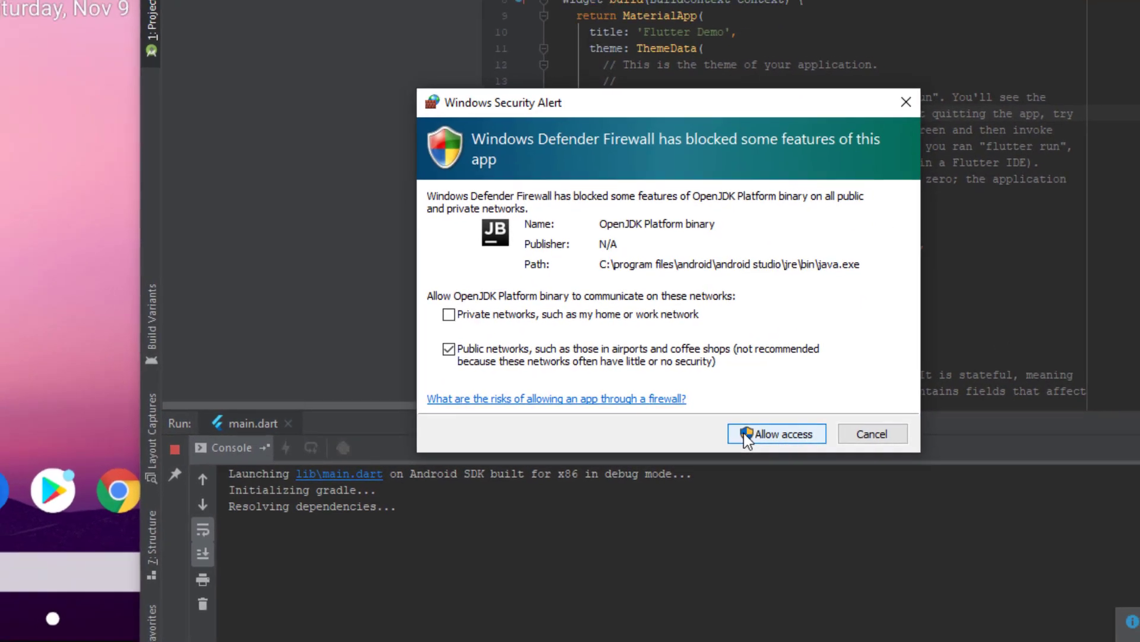
Step: Allow OpenJDK Platform binary through the firewall on public networks and bring the emulator to the front
{"action": "left_click", "coordinate": [752, 438]}
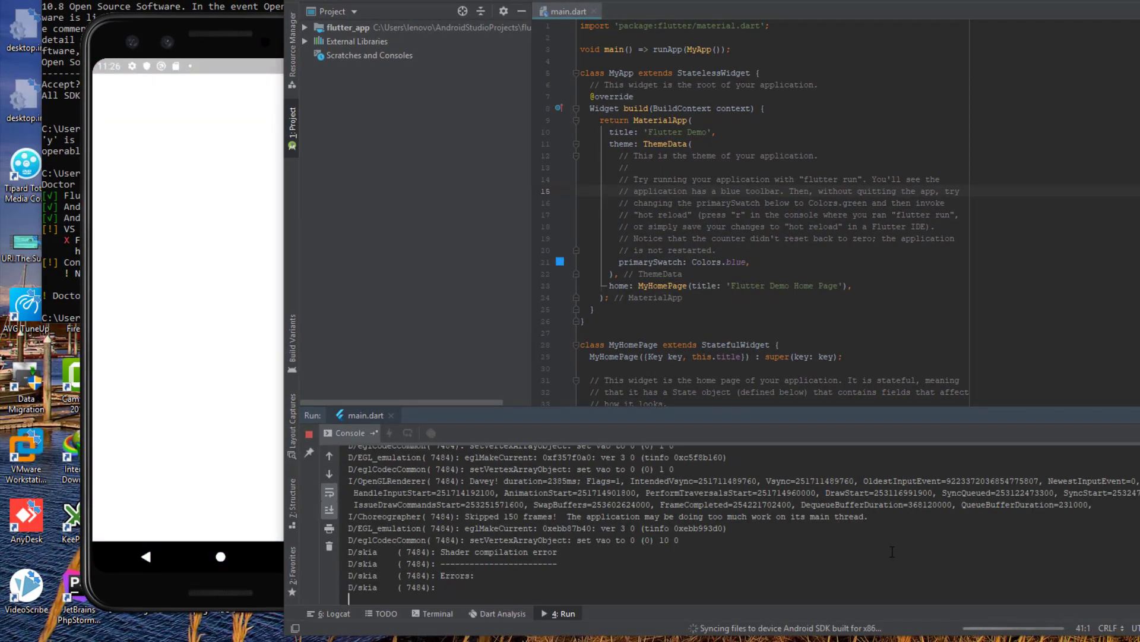
{"action": "left_click", "coordinate": [243, 393]}
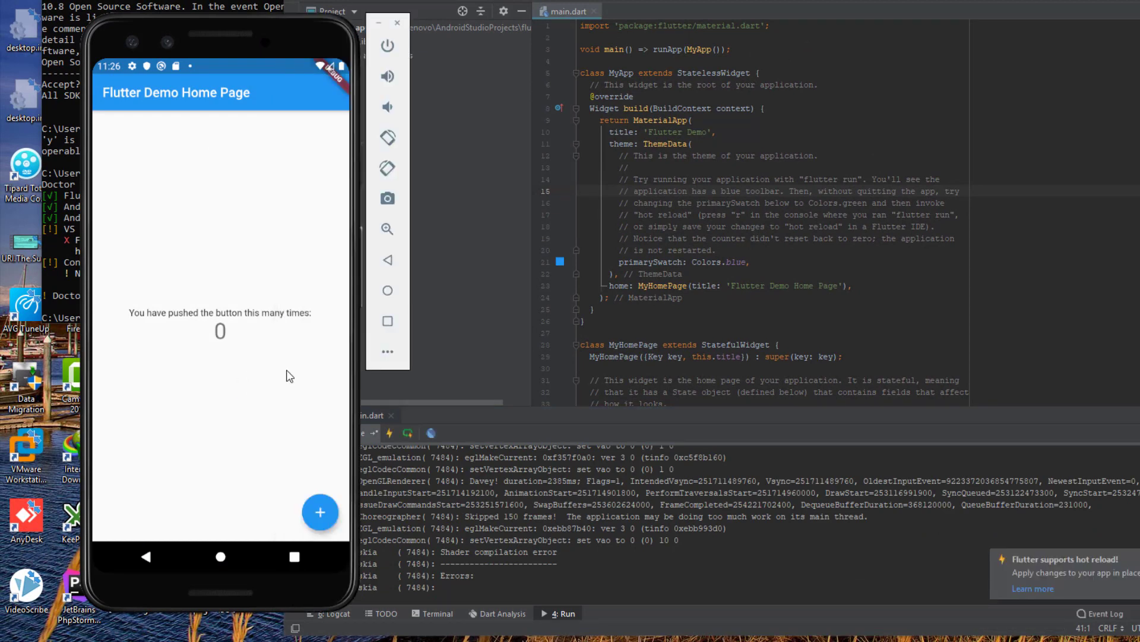
Step: Test the running Flutter demo app in the emulator by incrementing its counter nine times
{"action": "left_click", "coordinate": [326, 516]}
{"action": "left_click", "coordinate": [326, 516]}
{"action": "left_click", "coordinate": [326, 516]}
{"action": "left_click", "coordinate": [326, 516]}
{"action": "left_click", "coordinate": [326, 517]}
{"action": "left_click", "coordinate": [326, 516]}
{"action": "left_click", "coordinate": [326, 516]}
{"action": "left_click", "coordinate": [326, 516]}
{"action": "left_click", "coordinate": [327, 516]}
Step: Switch to the Command Prompt, rerun flutter doctor to check the connected device status, and return to Android Studio
{"action": "left_click", "coordinate": [596, 528]}
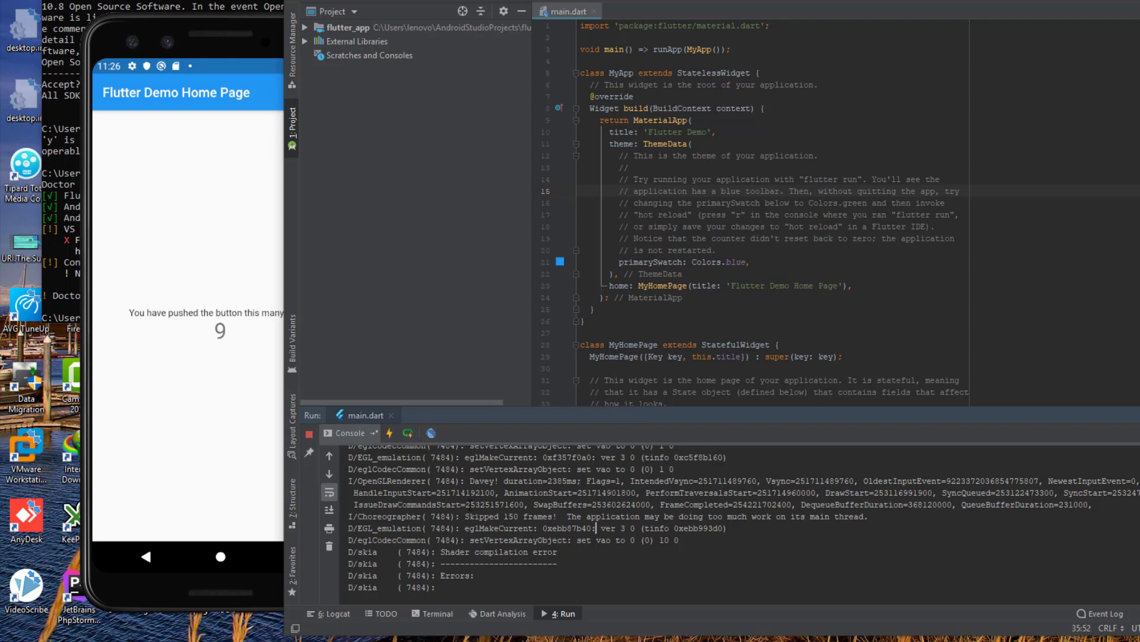
{"action": "left_click", "coordinate": [470, 505]}
{"action": "left_click", "coordinate": [61, 266]}
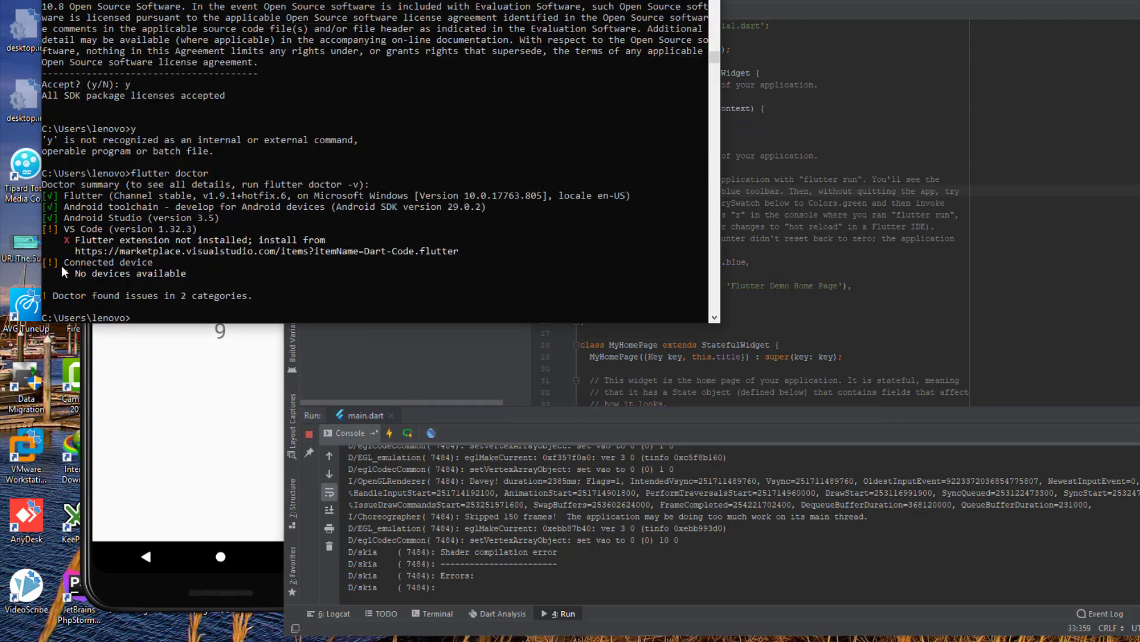
{"action": "key", "text": "Up"}
{"action": "key", "text": "Return"}
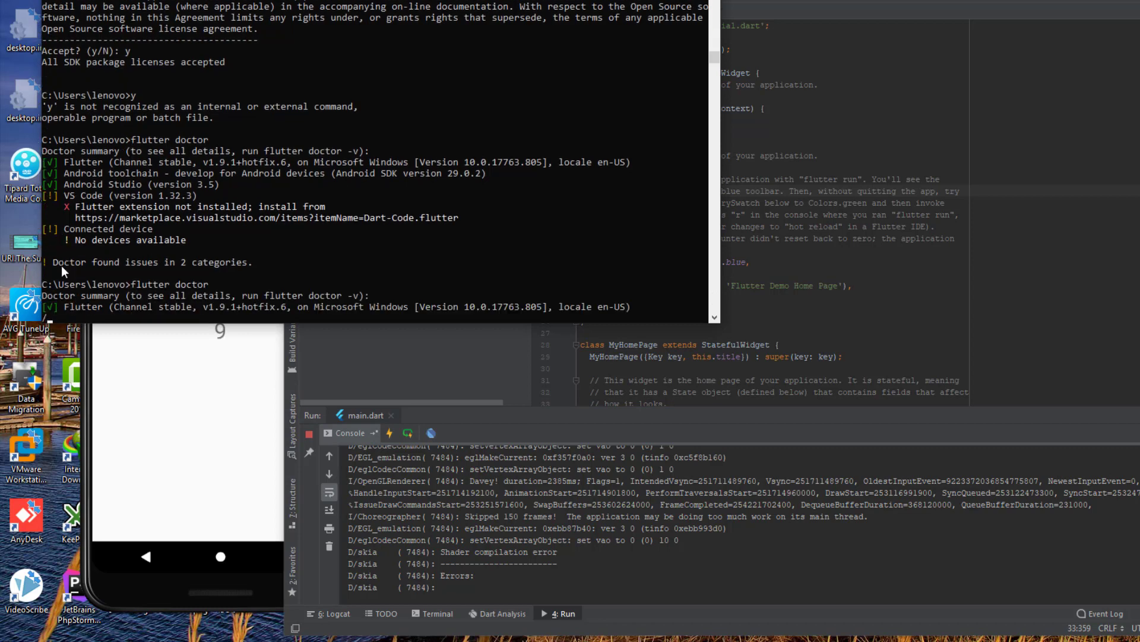
{"action": "left_click", "coordinate": [529, 504]}
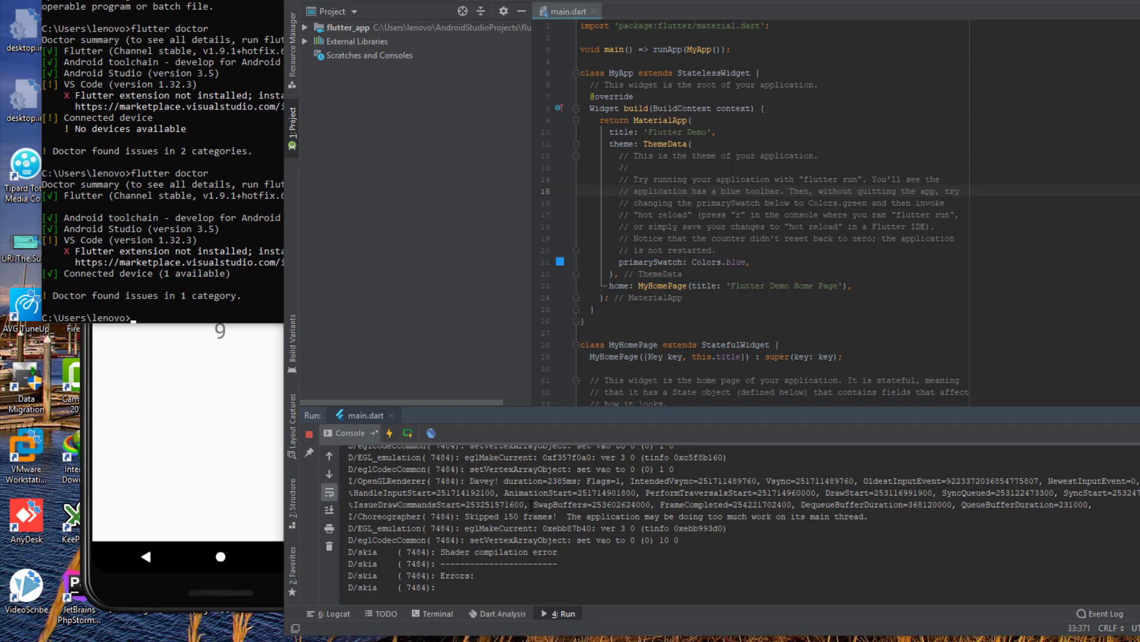
{"action": "left_click", "coordinate": [242, 457]}
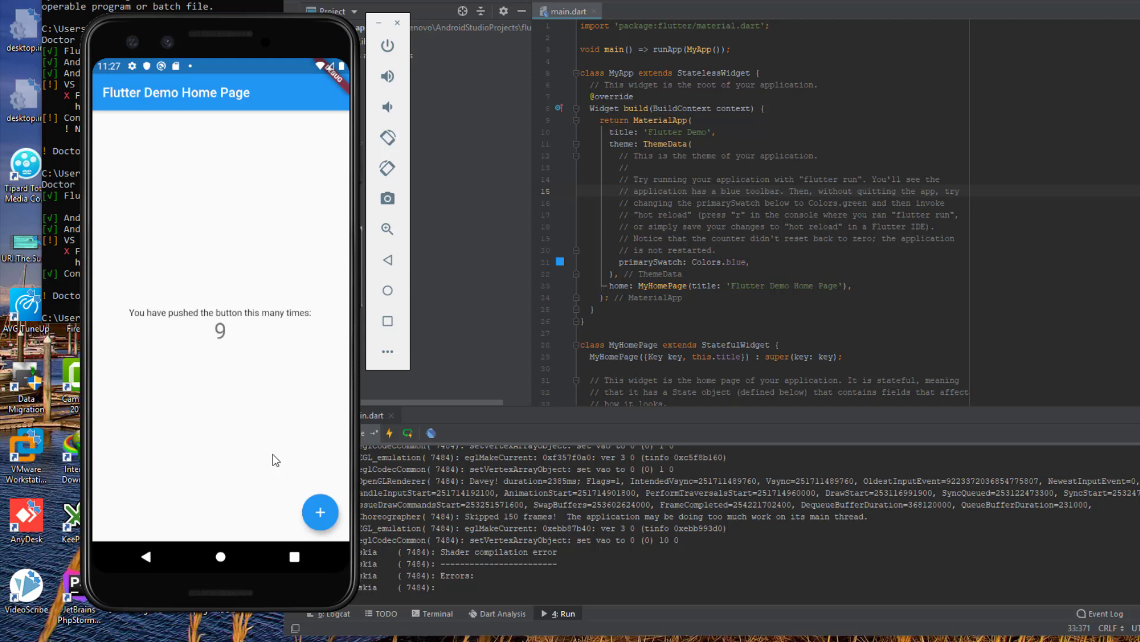
{"action": "left_click", "coordinate": [595, 402]}
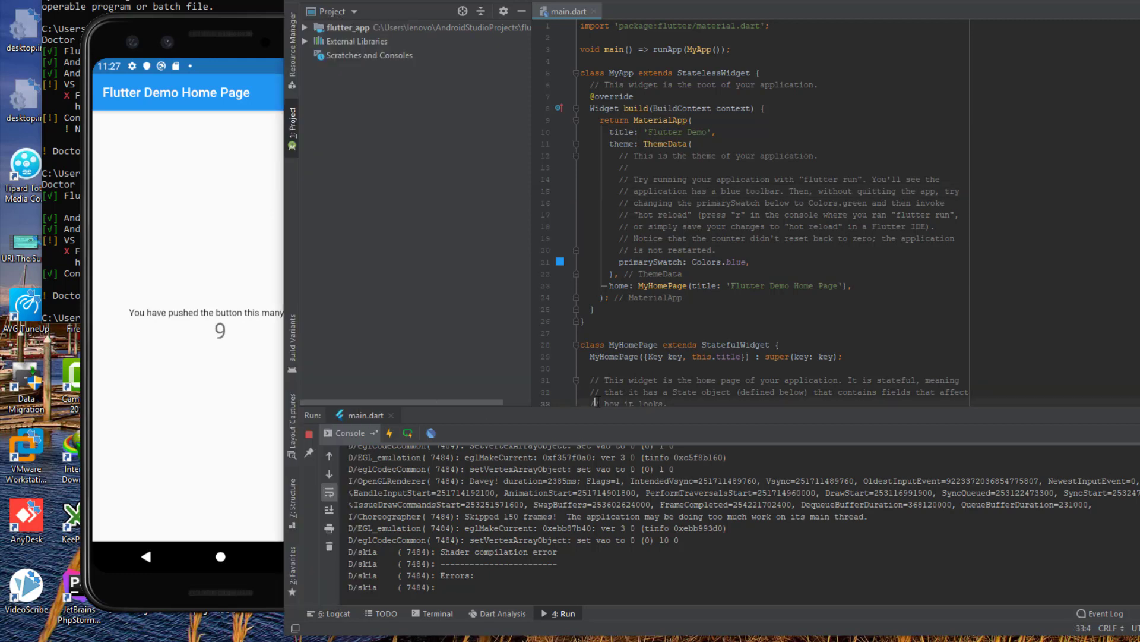